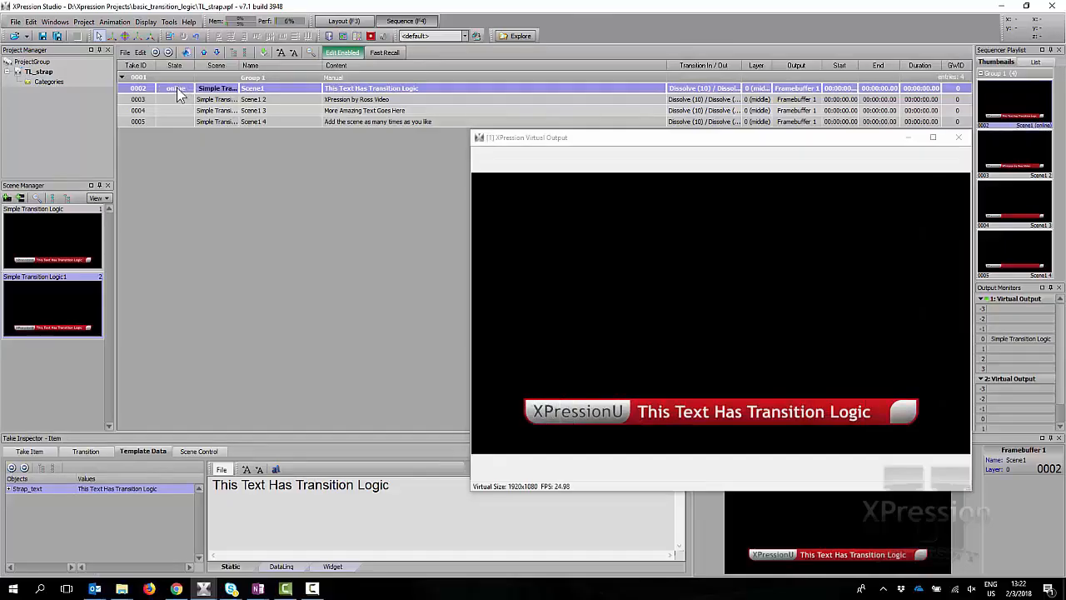
Step: Play takes 0004, 0003, 0005, 0002 and 0004 in turn on the virtual output, ending by taking 0004 offline
double_click(175, 114)
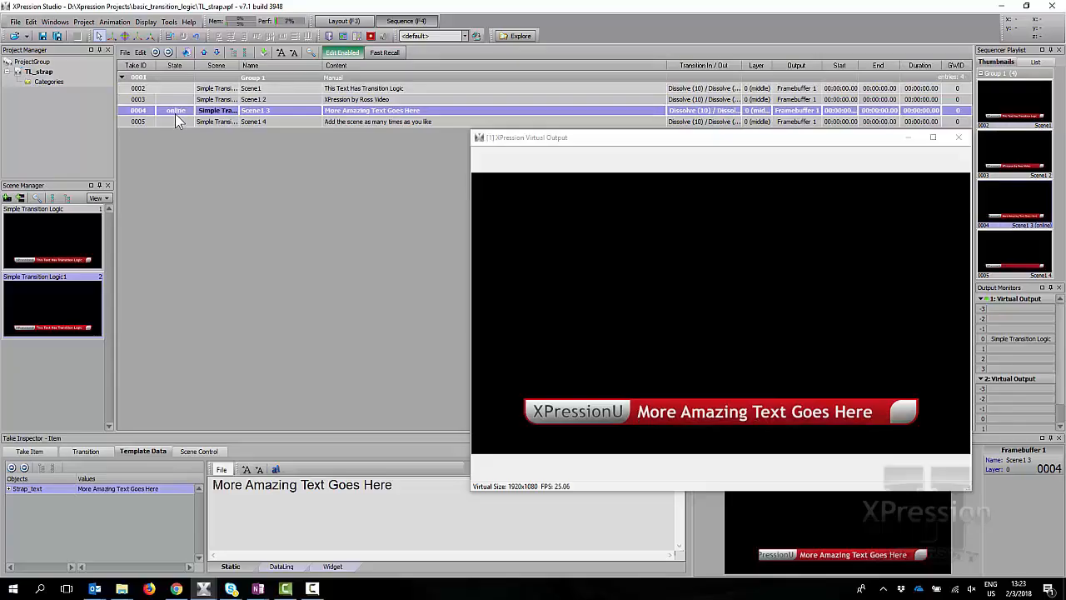
double_click(175, 99)
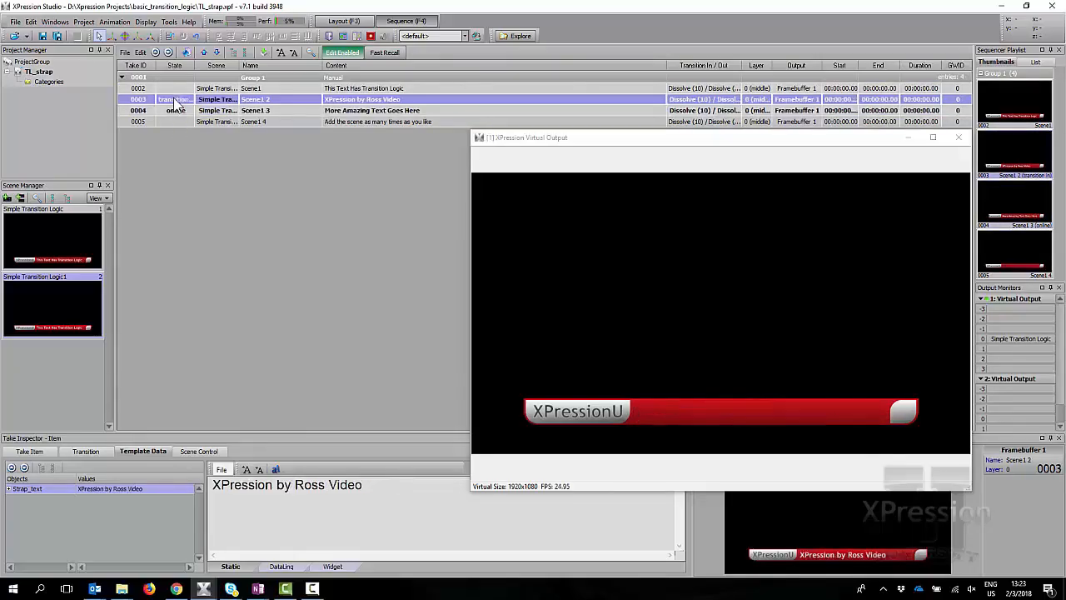
double_click(175, 122)
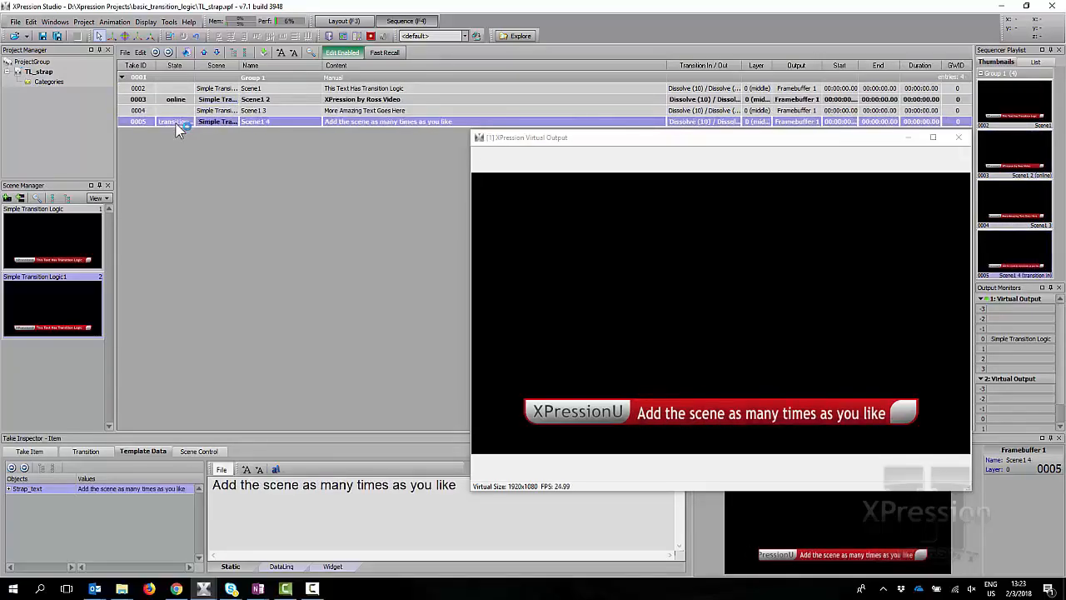
double_click(175, 87)
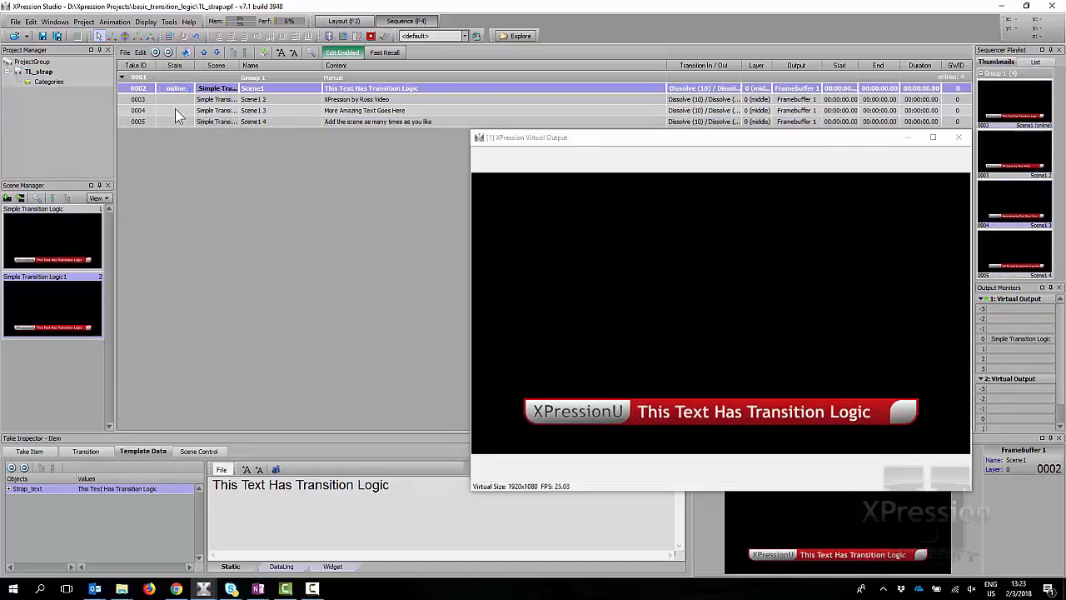
double_click(175, 110)
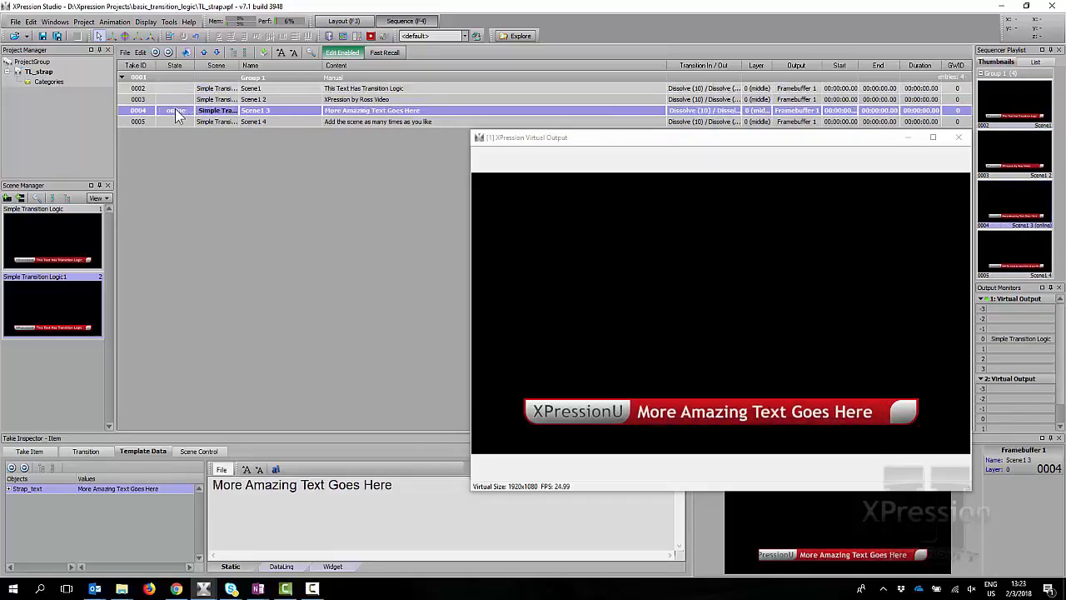
right_click(175, 110)
left_click(209, 131)
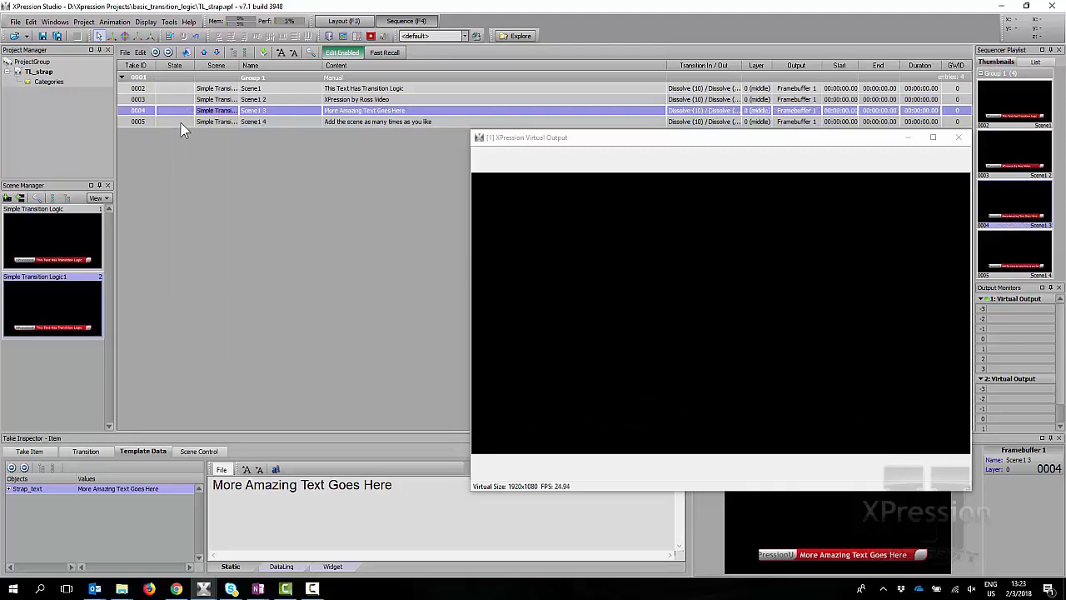
Step: Play takes 0005, 0003 and 0004 in quick succession on the virtual output, ending by taking 0004 offline
double_click(180, 121)
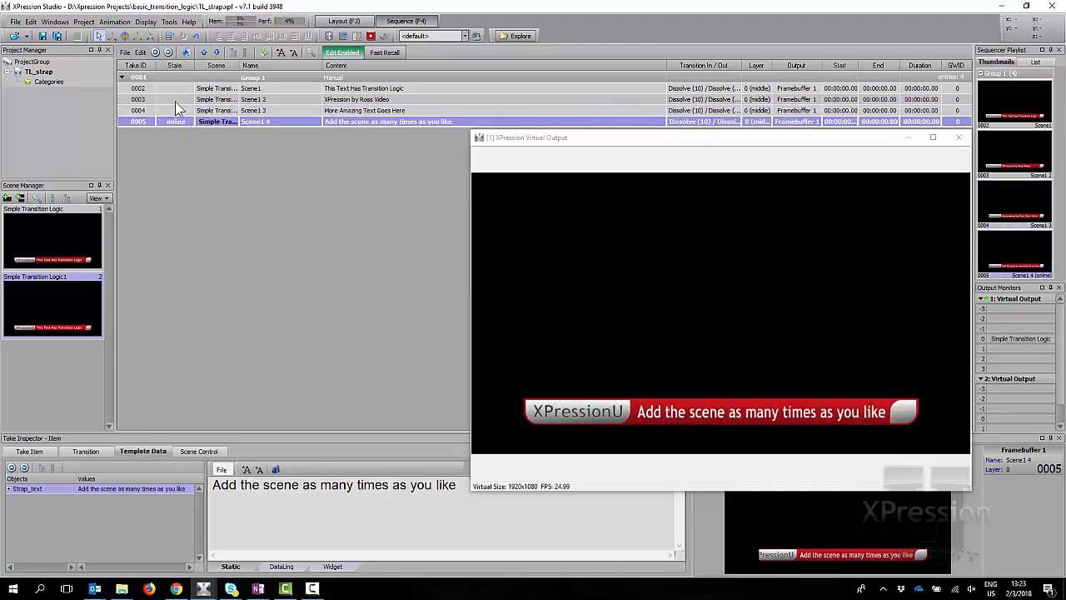
double_click(175, 102)
double_click(175, 112)
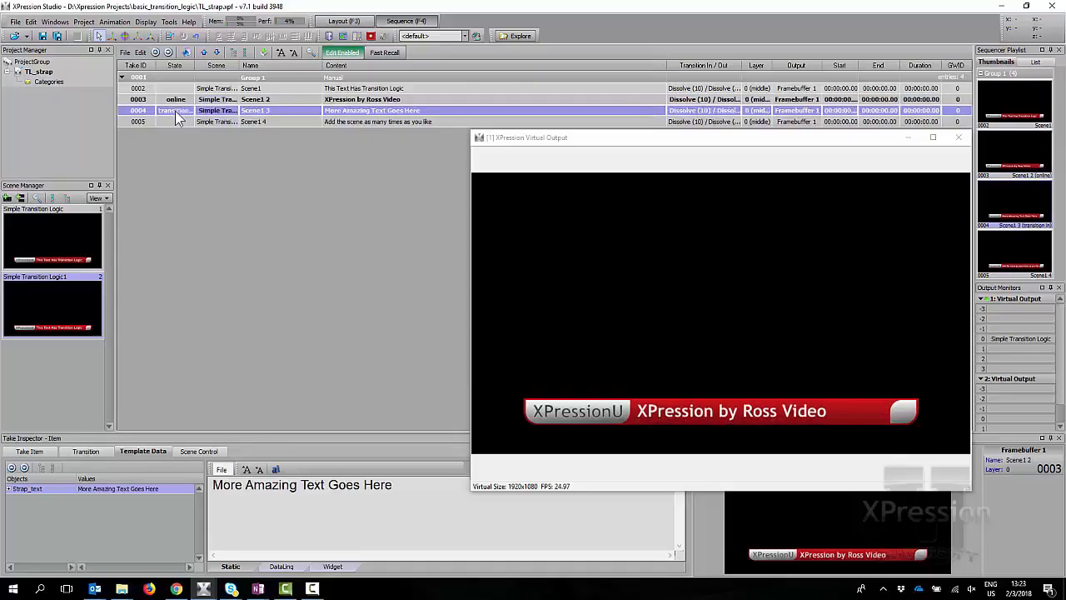
right_click(176, 117)
left_click(197, 133)
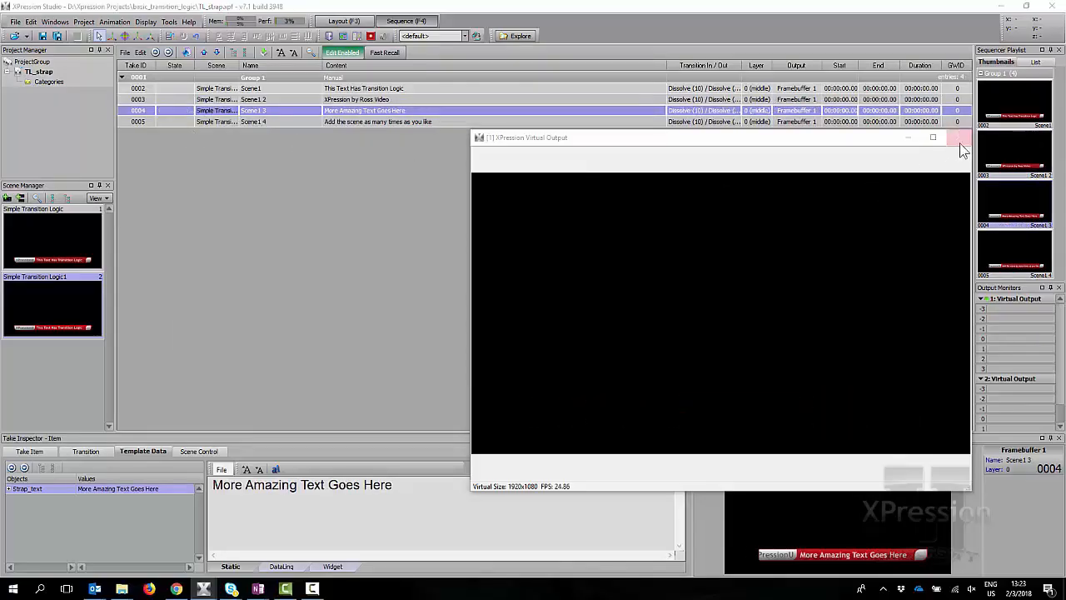
Step: Close the virtual output window and open the Simple Transition Logic1 scene in the layout view
left_click(960, 141)
left_click(340, 22)
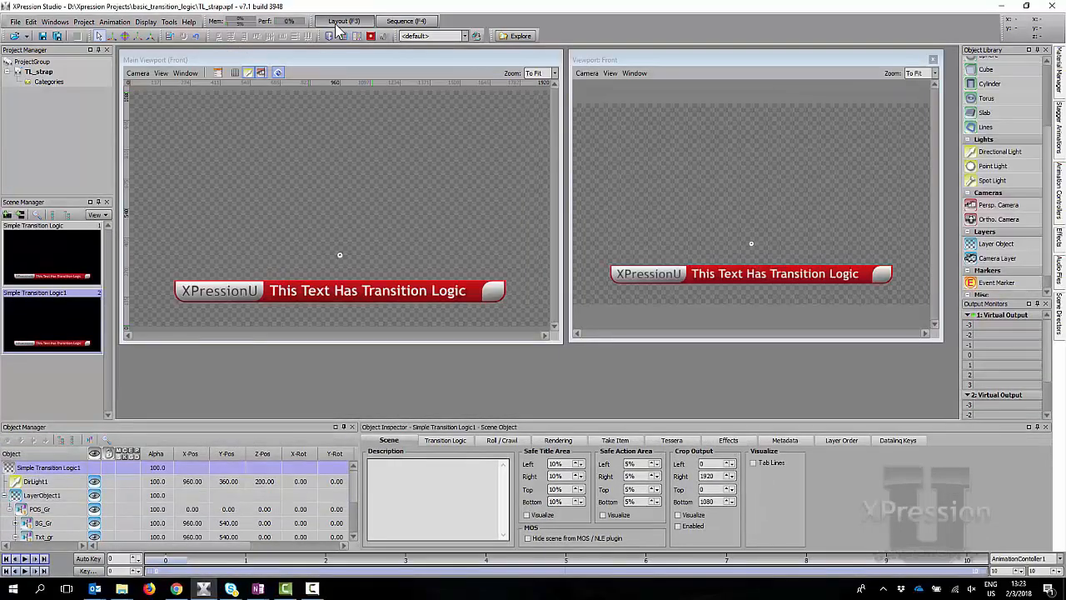
left_click(49, 249)
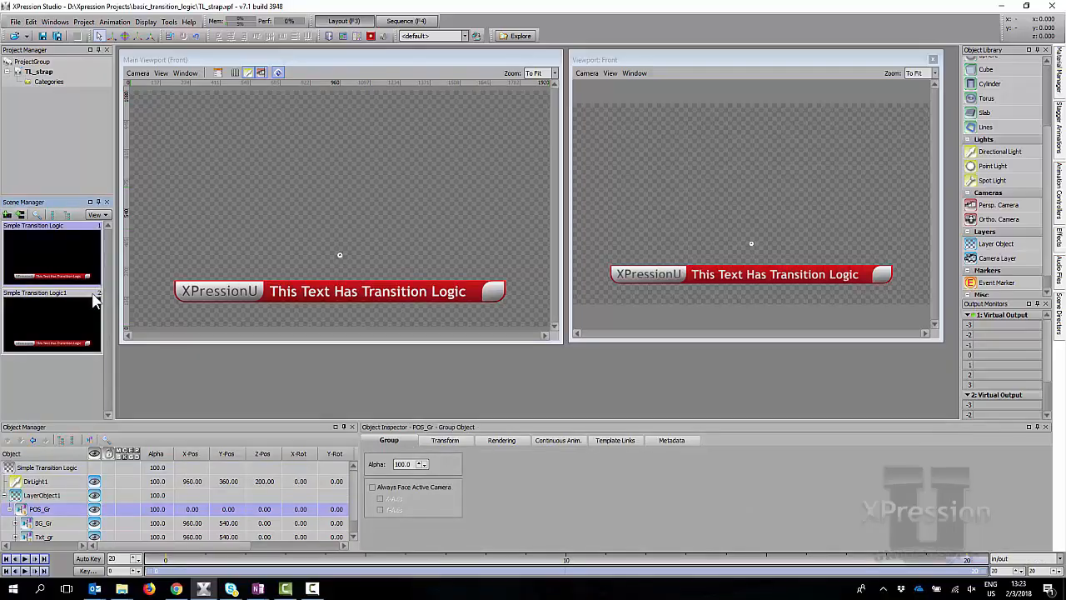
left_click(55, 295)
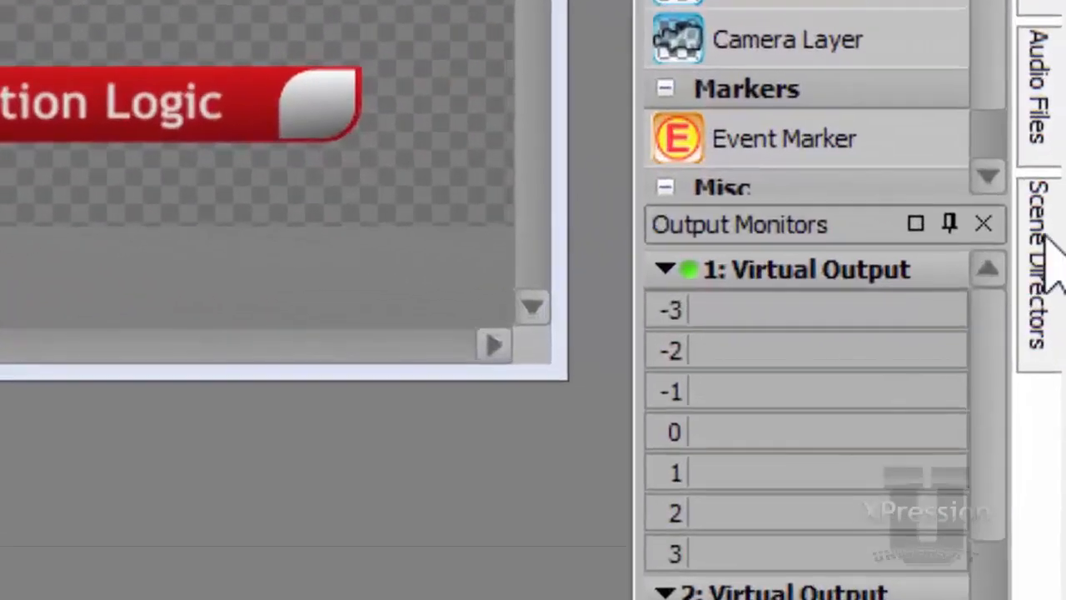
Step: Add four new scene directors to the Simple Transition Logic1 scene and close the scene director timeline
mouse_move(1061, 306)
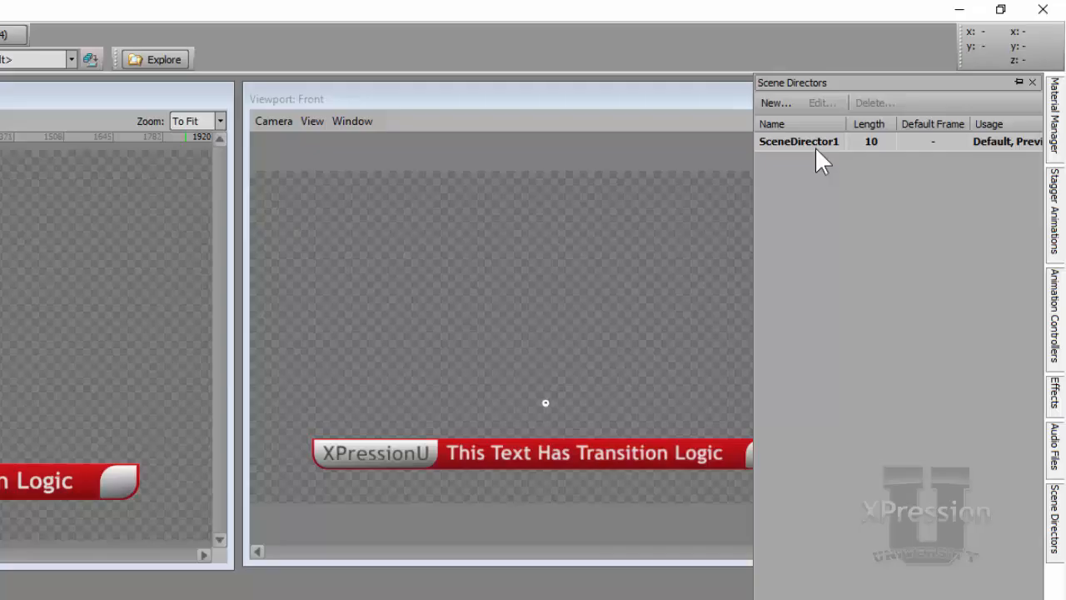
left_click(771, 106)
left_click(771, 105)
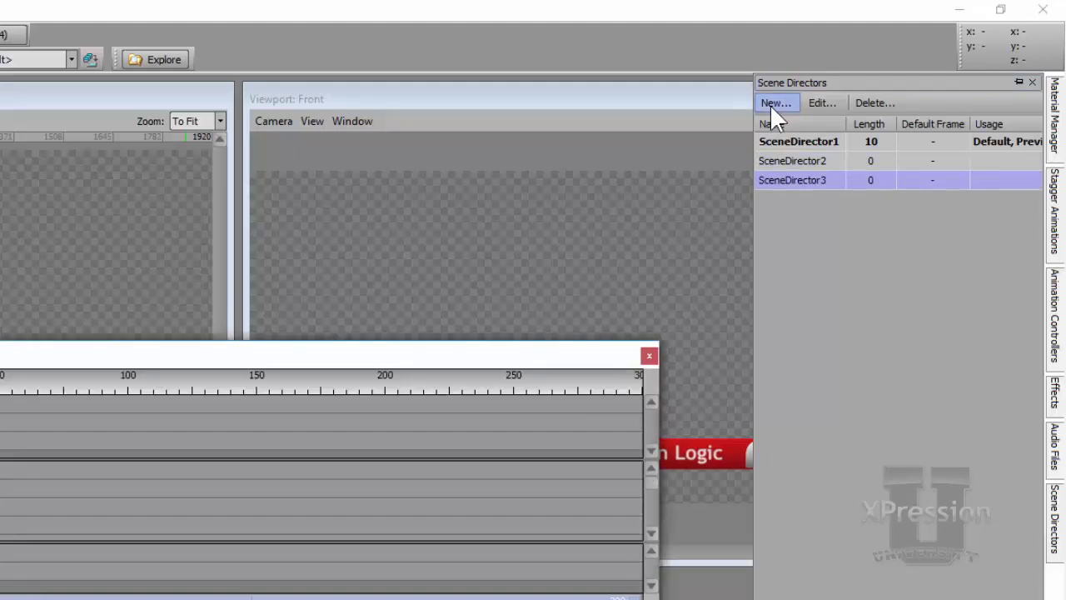
left_click(770, 106)
left_click(771, 104)
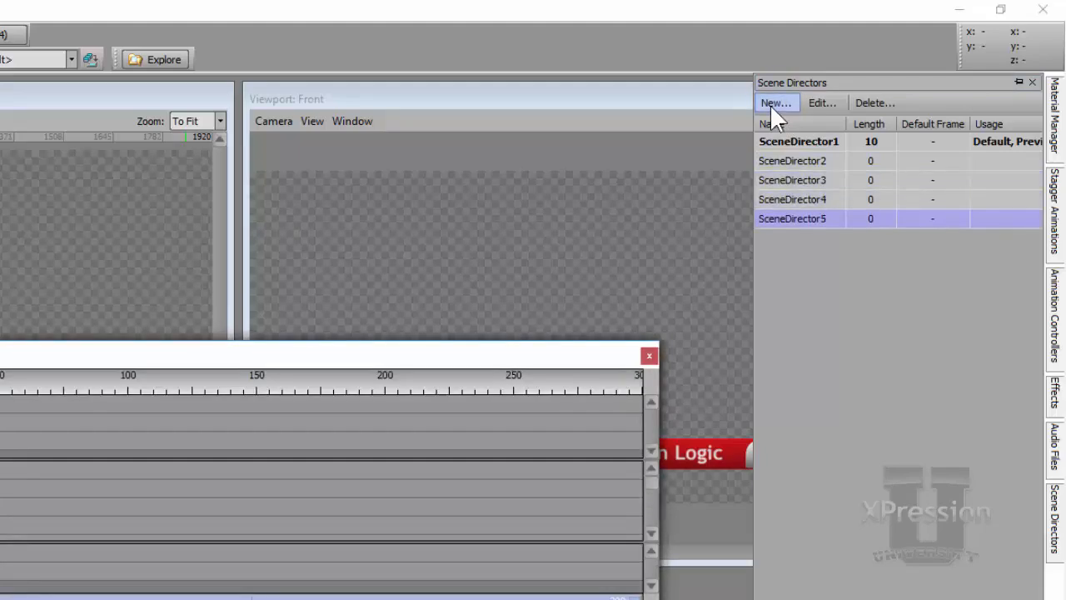
left_click(648, 357)
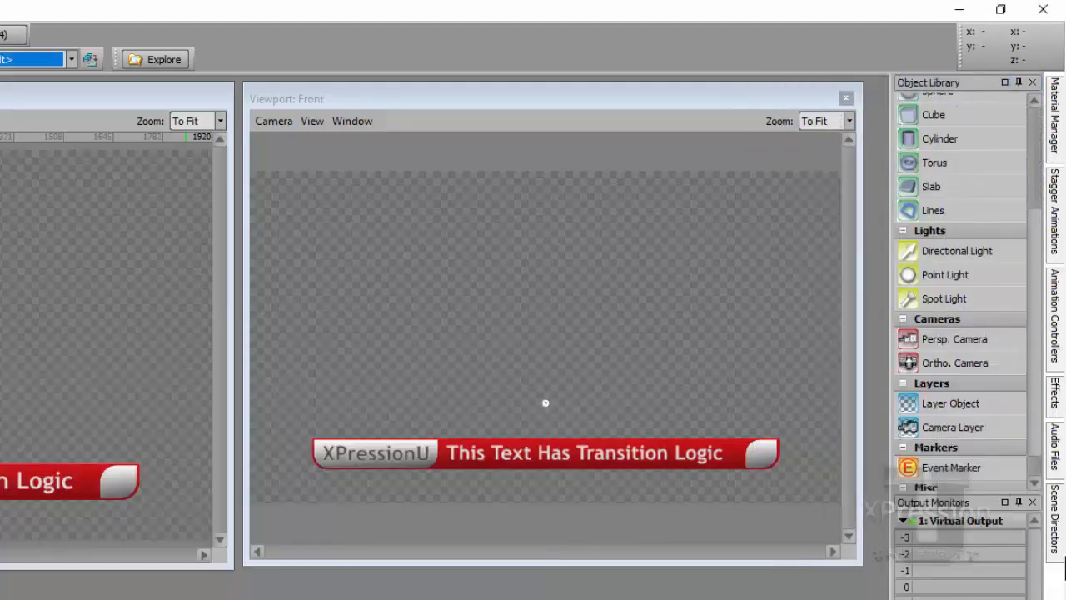
Step: Rename SceneDirector5 to NULL and set it as the scene's default scene director
mouse_move(1056, 516)
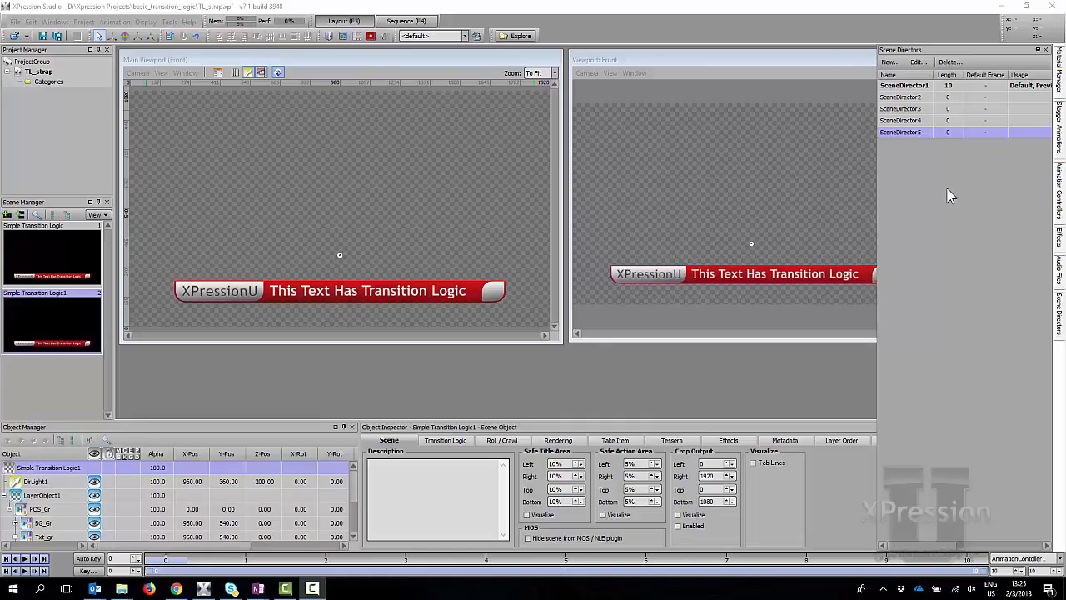
right_click(915, 135)
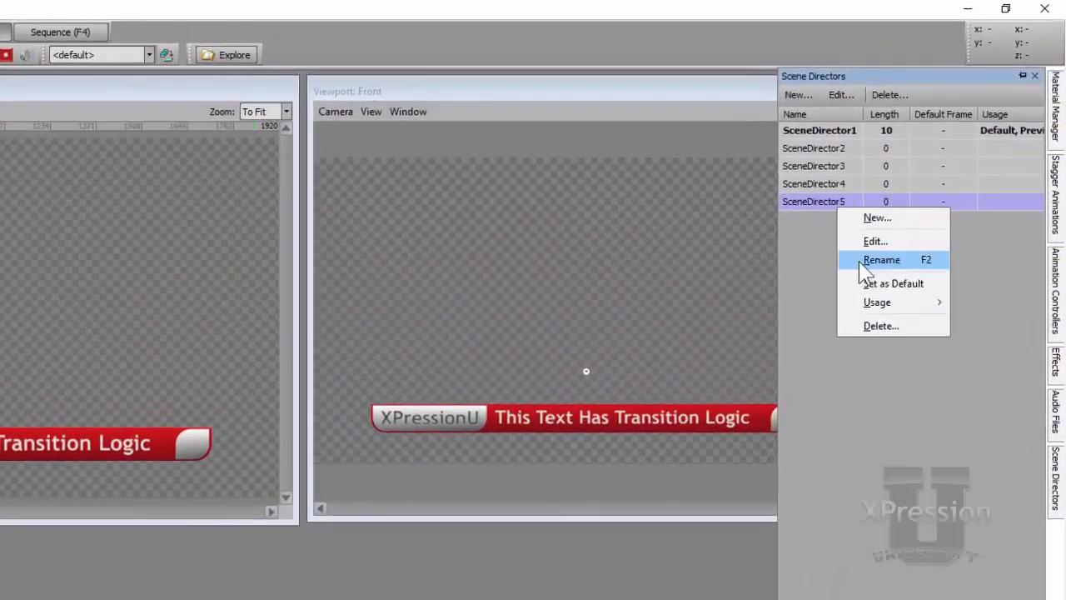
left_click(928, 171)
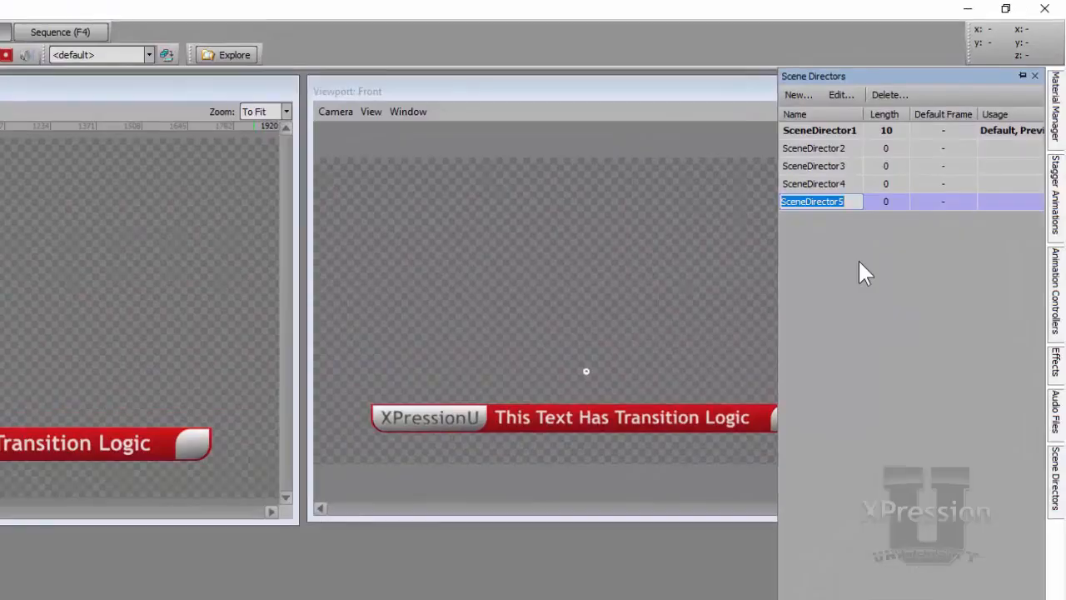
type("NULL")
key("Return")
right_click(833, 213)
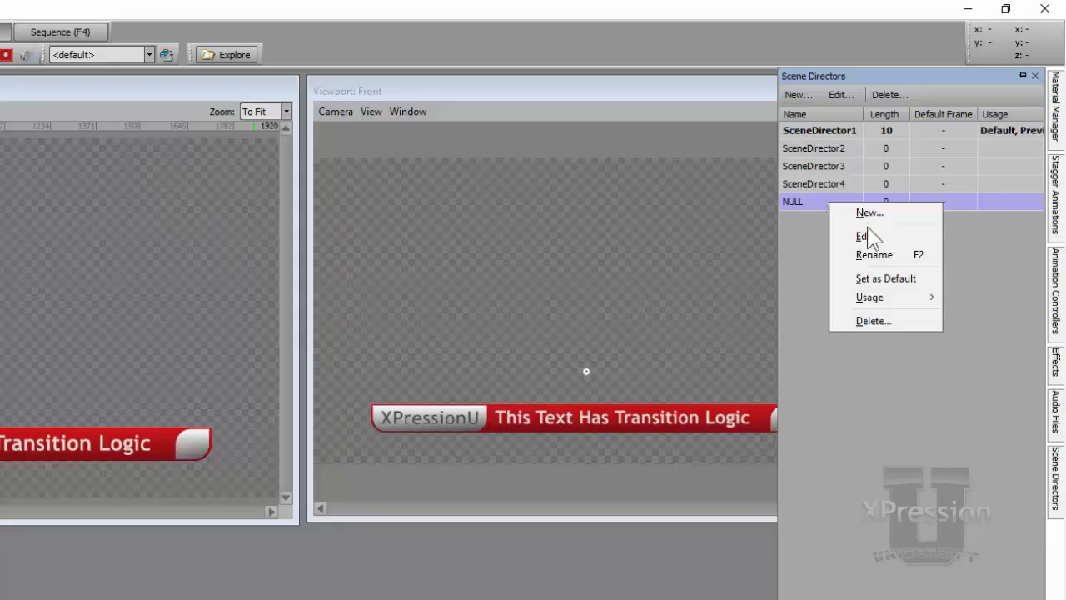
left_click(886, 278)
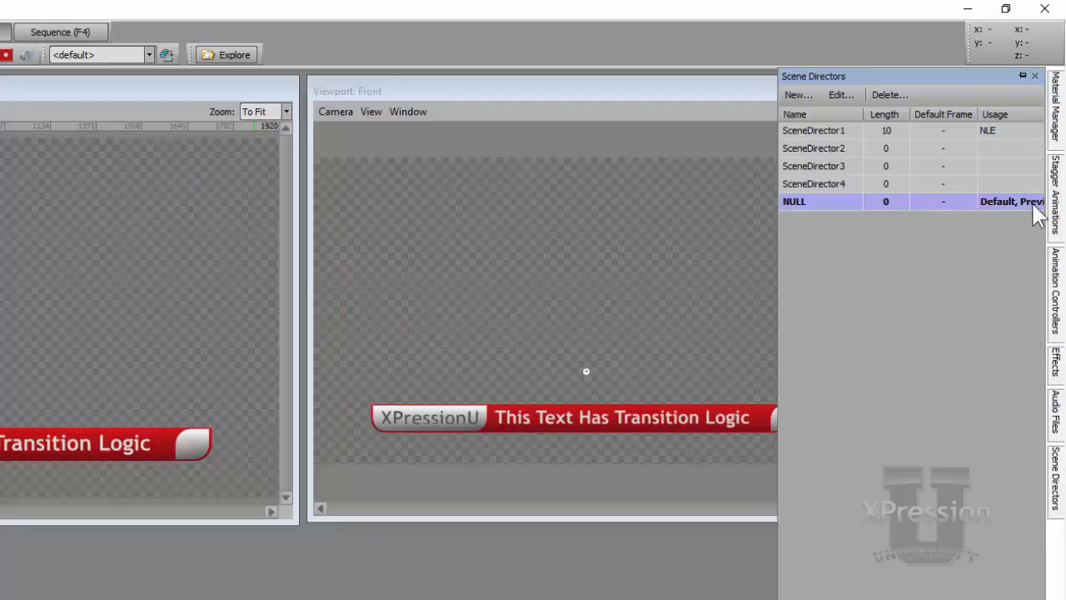
Step: Rename SceneDirector1 to IN and SceneDirector2 to OUT
left_click(839, 135)
left_click(839, 135)
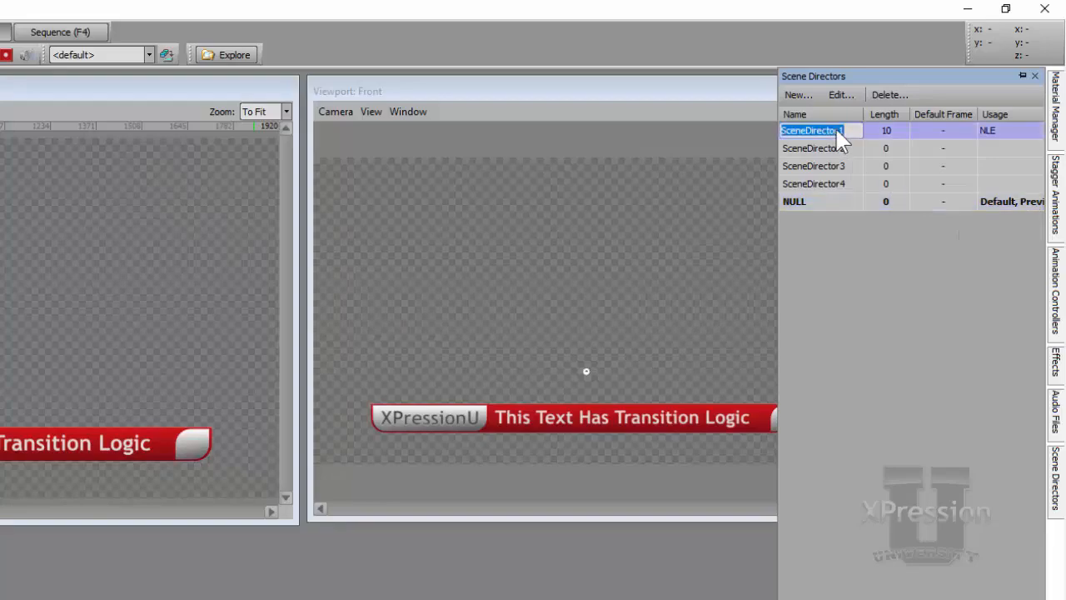
type("IN")
left_click(839, 151)
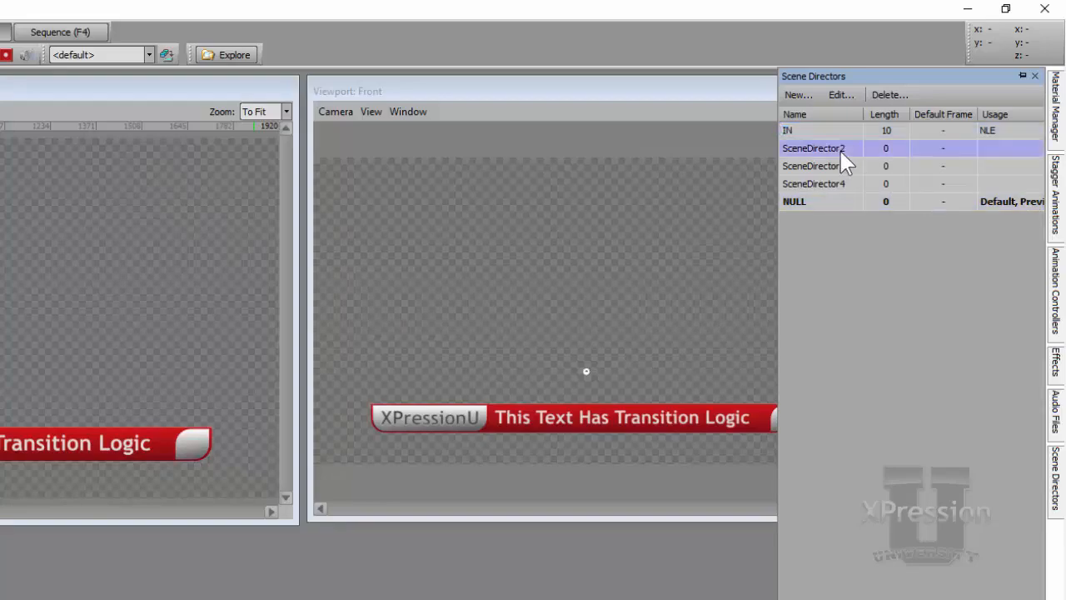
left_click(841, 155)
type("OUT")
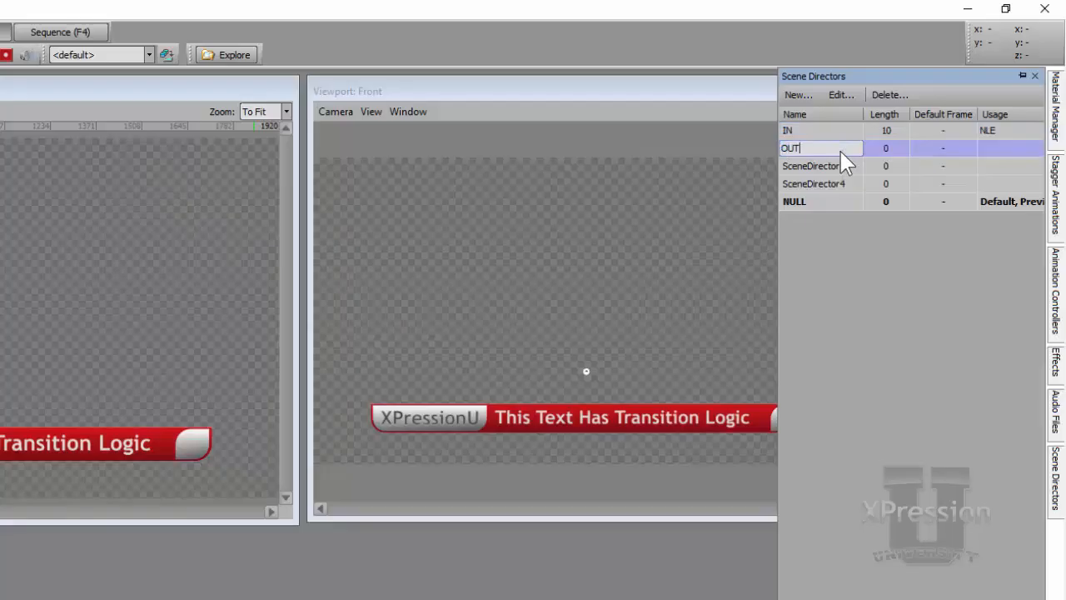
Step: Rename SceneDirector3 to TEXT IN and SceneDirector4 to TEXT OUT
left_click(835, 169)
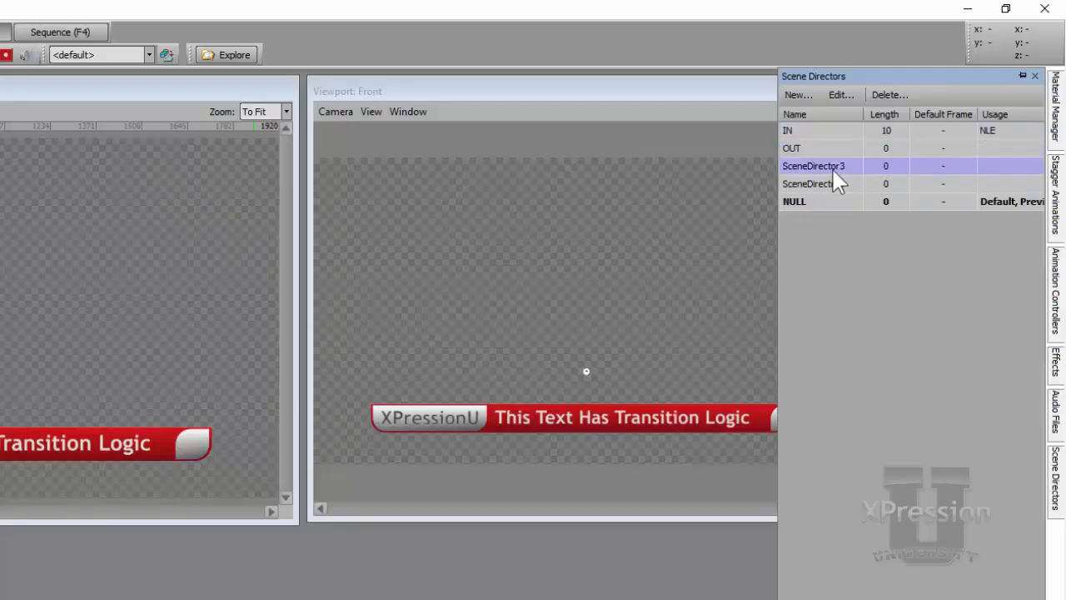
left_click(836, 182)
type("TEXT IN")
left_click(837, 185)
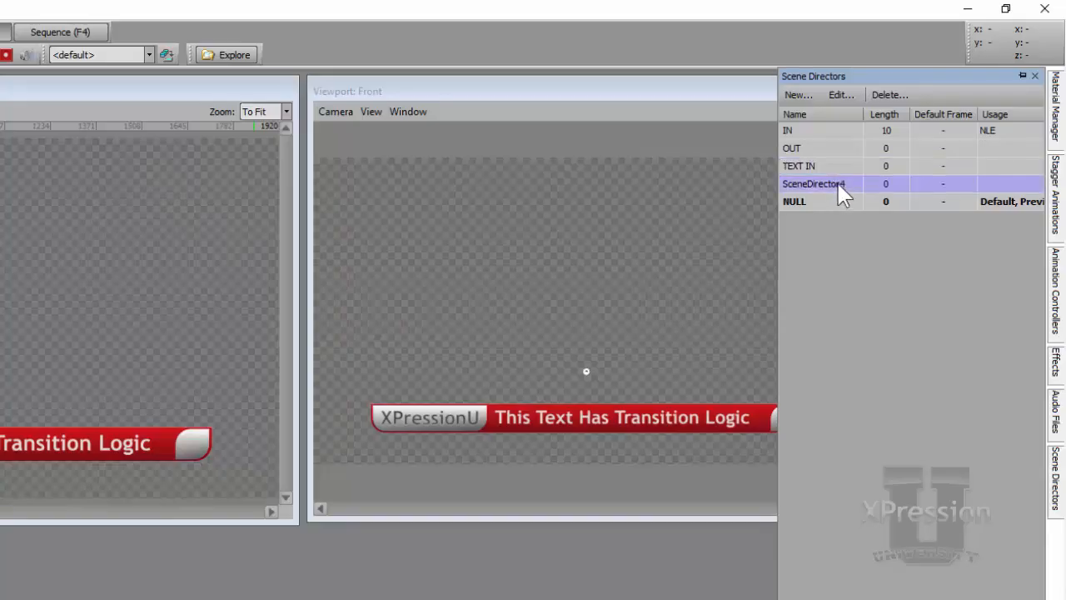
left_click(839, 187)
type("TEXT OUT")
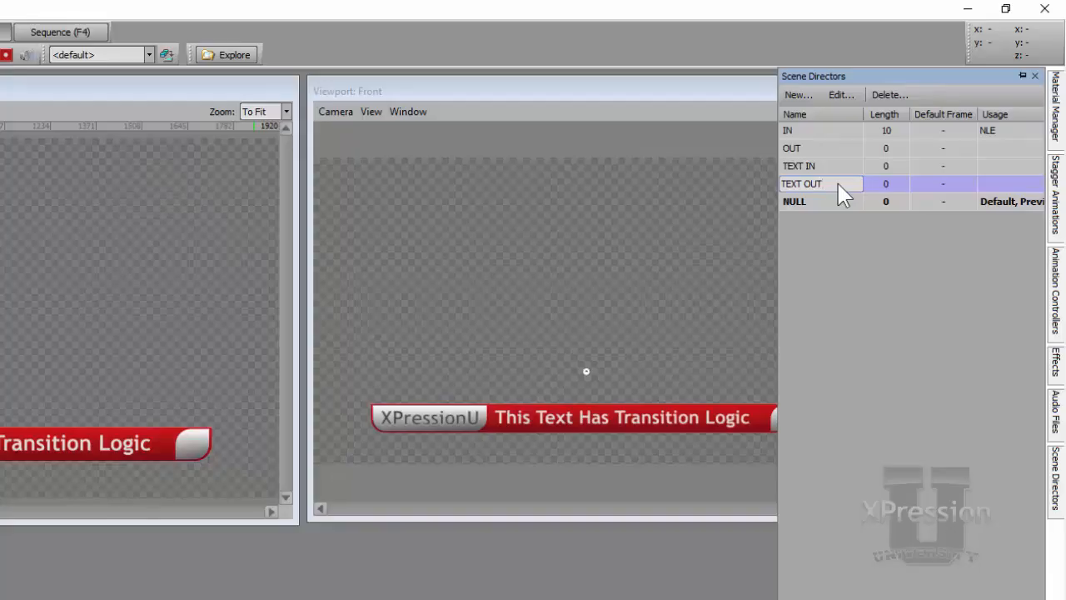
key("Return")
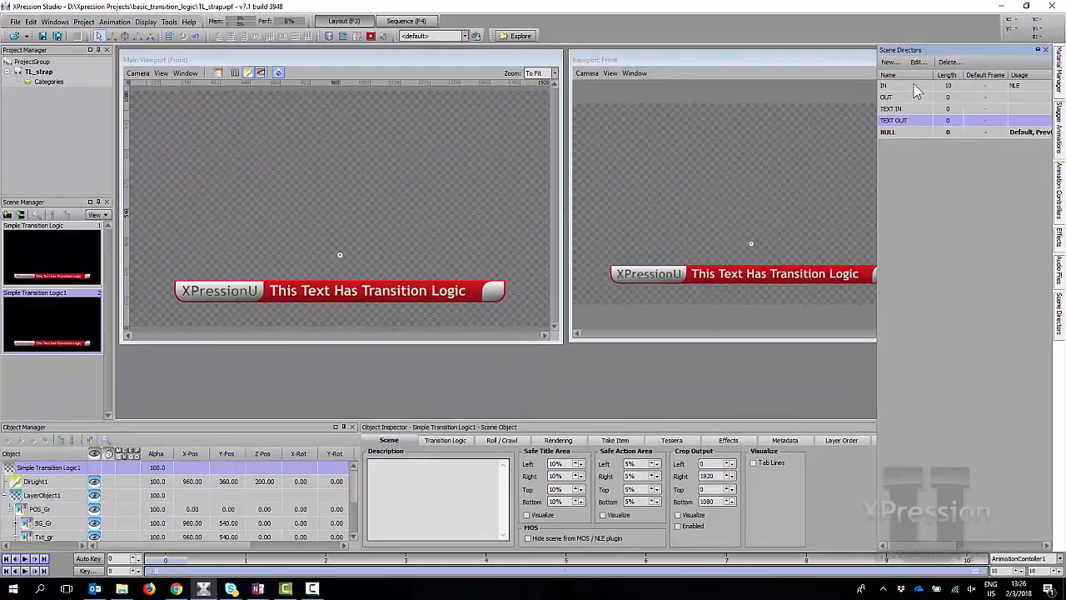
Step: Open the IN scene director's timeline over the main viewport and narrow its visible range to about 40 frames
double_click(891, 86)
left_click_drag(626, 223, 502, 59)
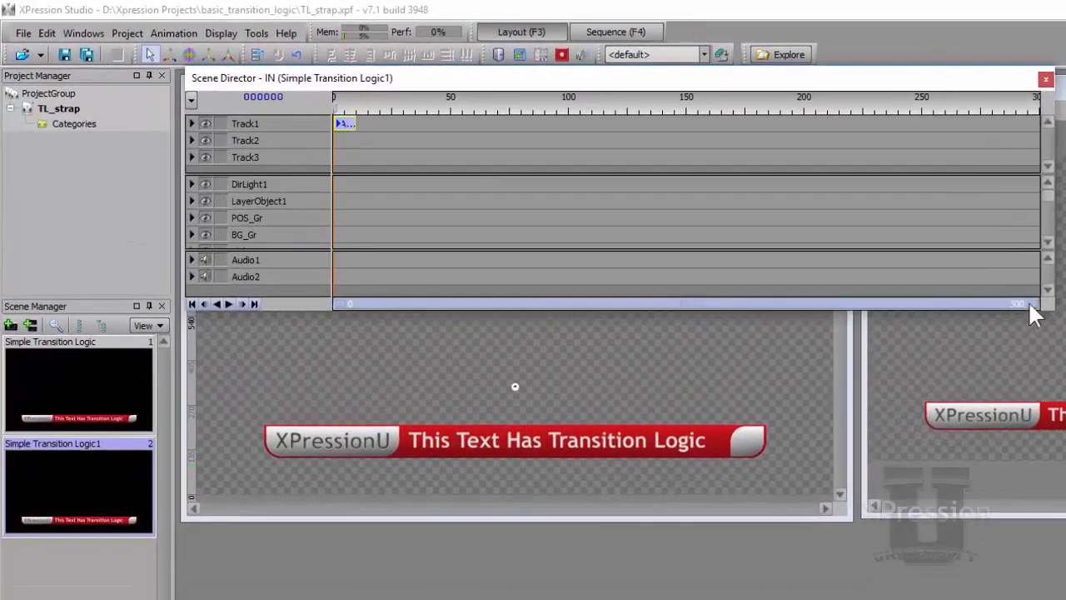
left_click_drag(1030, 304, 418, 317)
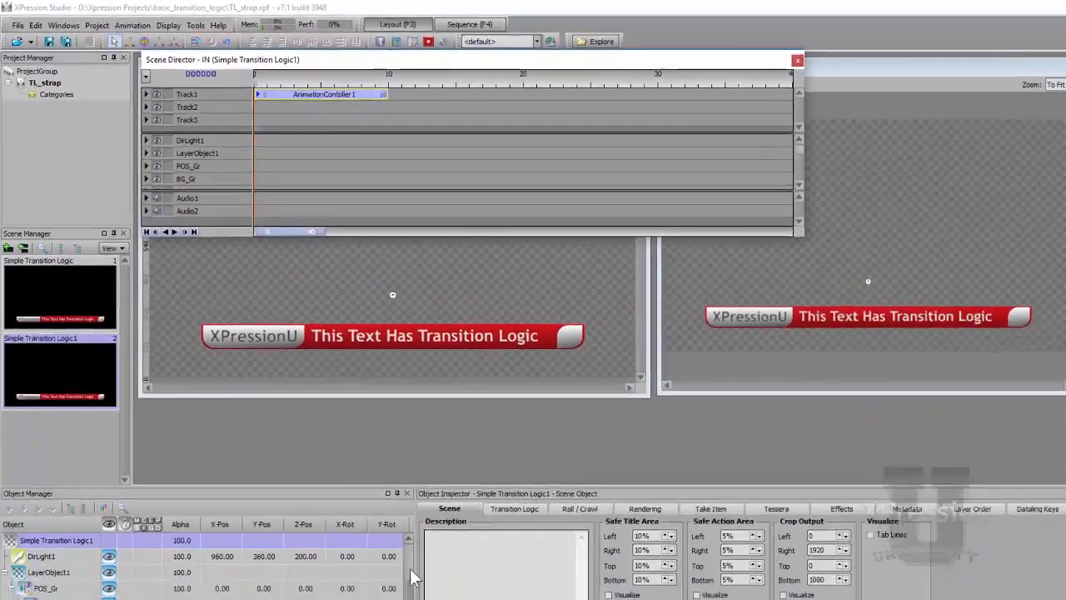
Step: Expand the Reveal Masks group and move MaskRight horizontally to an X position of about 957
left_click_drag(407, 567, 343, 521)
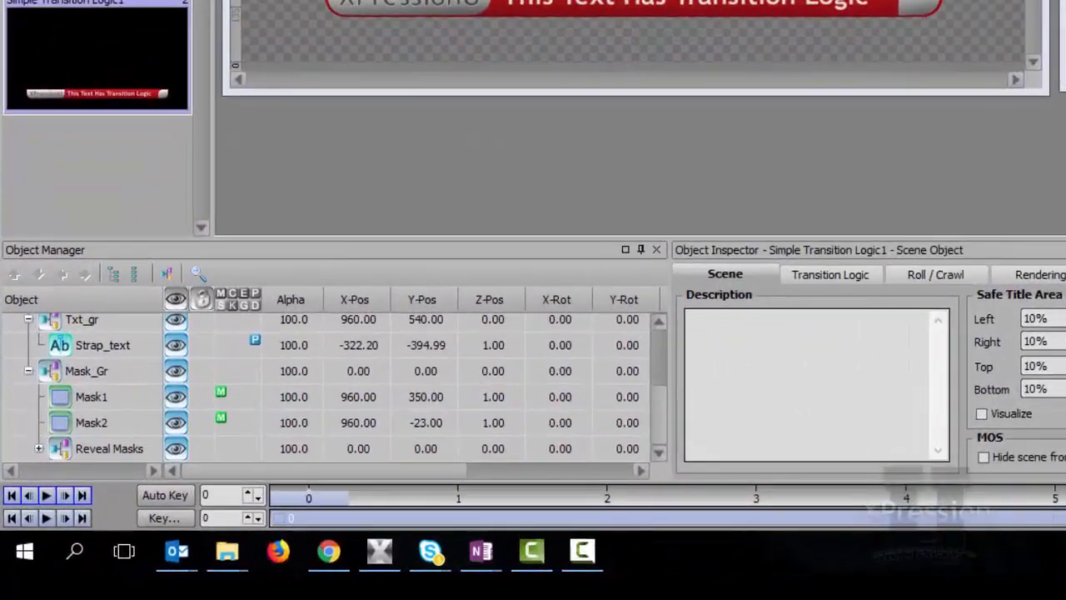
left_click(38, 449)
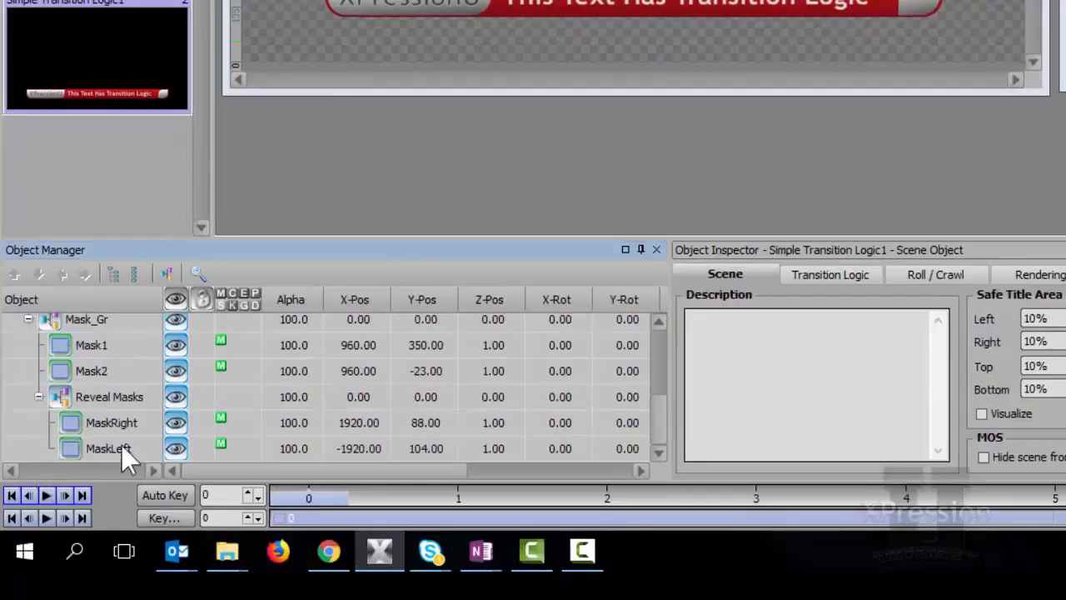
left_click(113, 428)
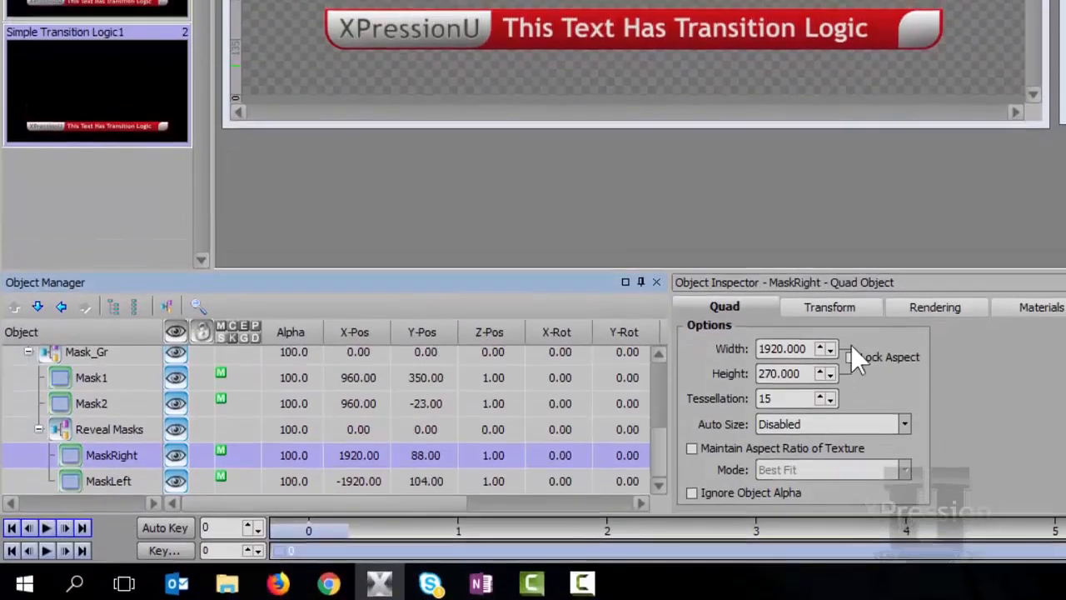
left_click(830, 274)
left_click_drag(722, 406, 694, 406)
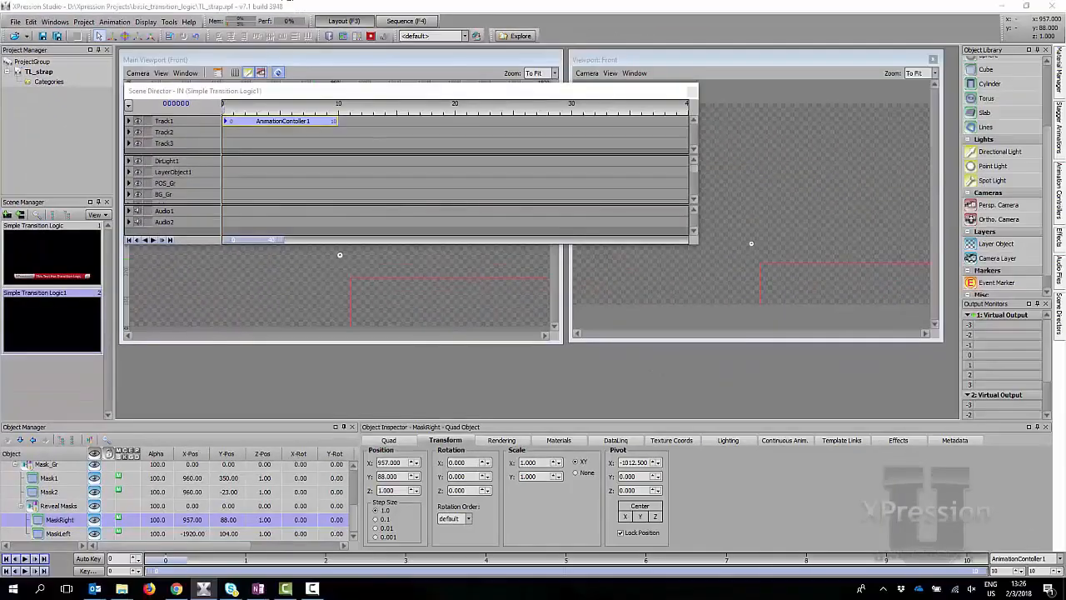
Step: Inspect the visual logic that links MaskRight's Position.X to MaskLeft's through a Multiply block, and close the editor
left_click(278, 73)
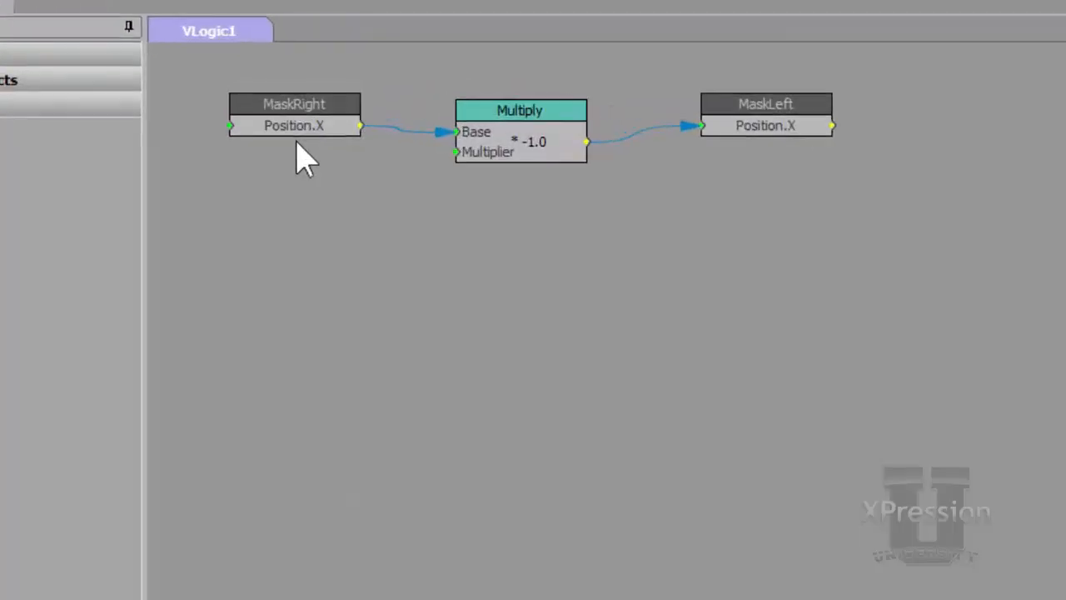
left_click(554, 144)
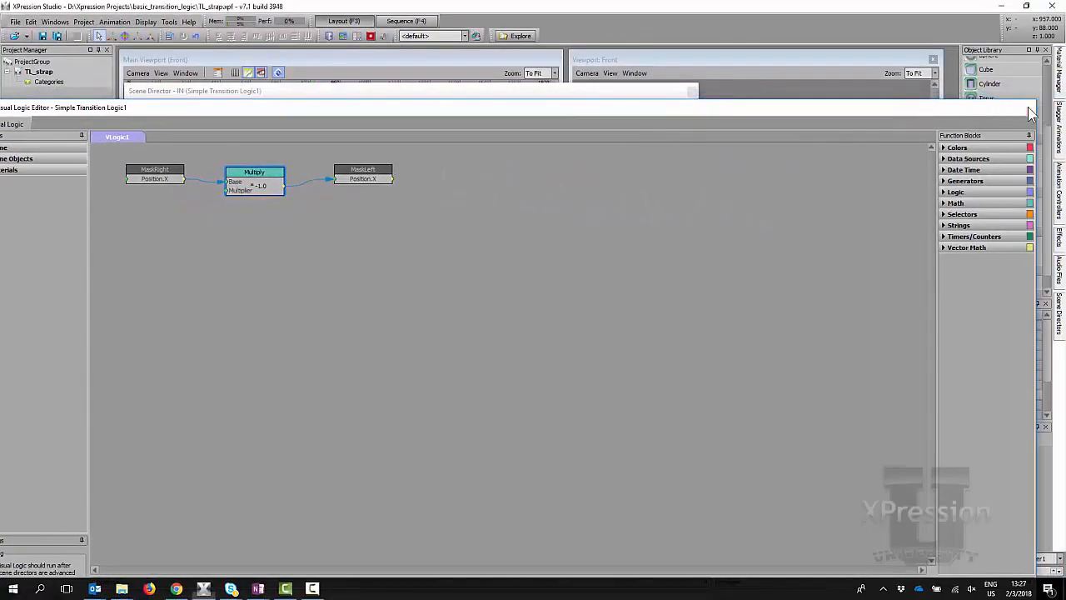
left_click(1023, 107)
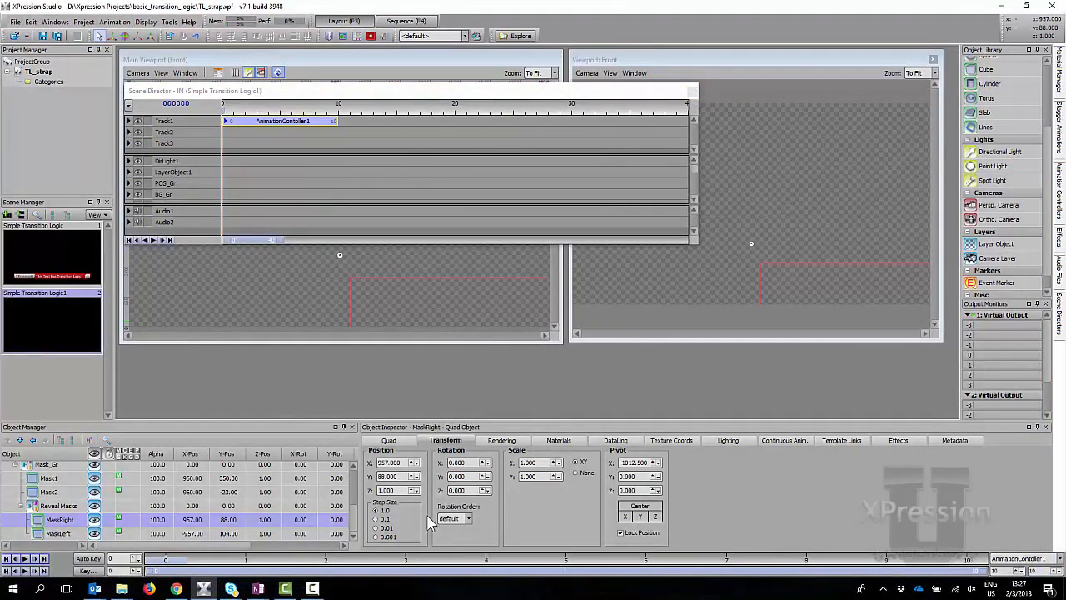
Step: Set MaskRight's X position to 960 and keyframe only its Position X at frame 0
left_click_drag(390, 464, 294, 480)
type("960")
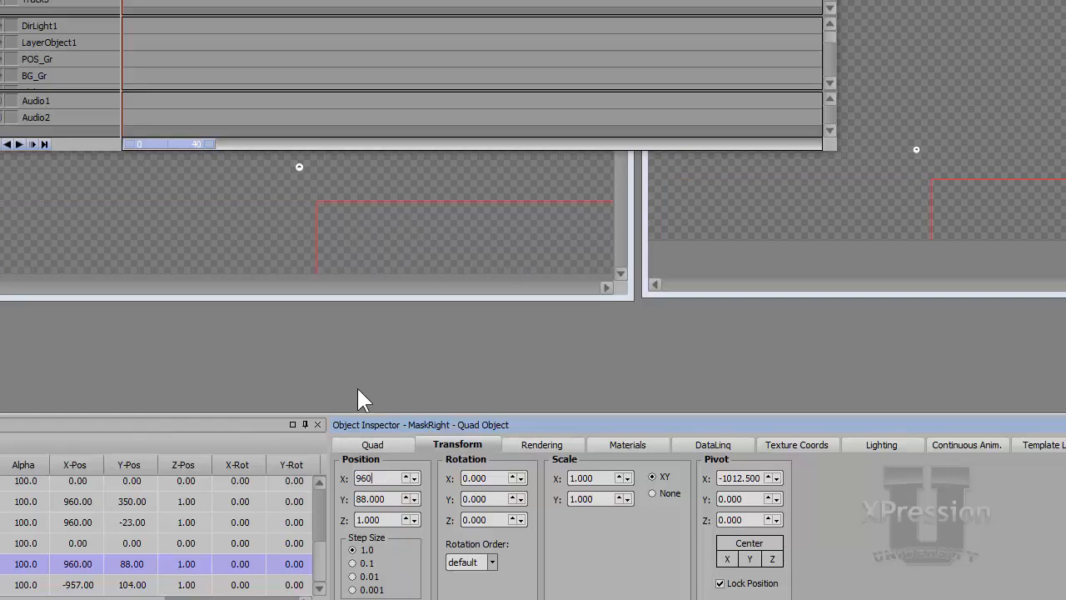
key("ctrl+k")
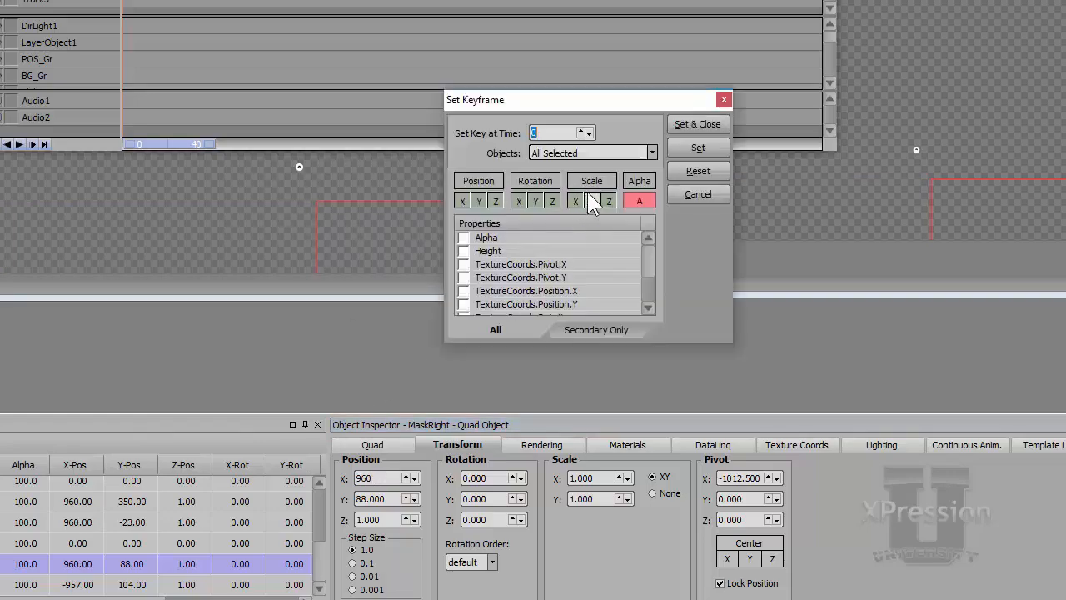
left_click(588, 185)
left_click(535, 182)
left_click(478, 182)
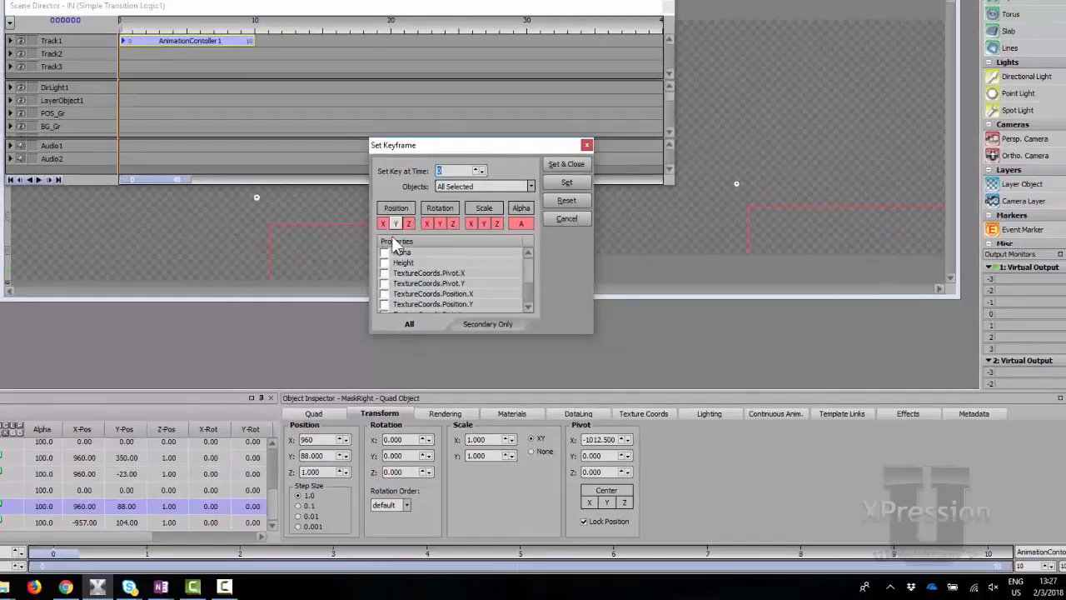
left_click(382, 224)
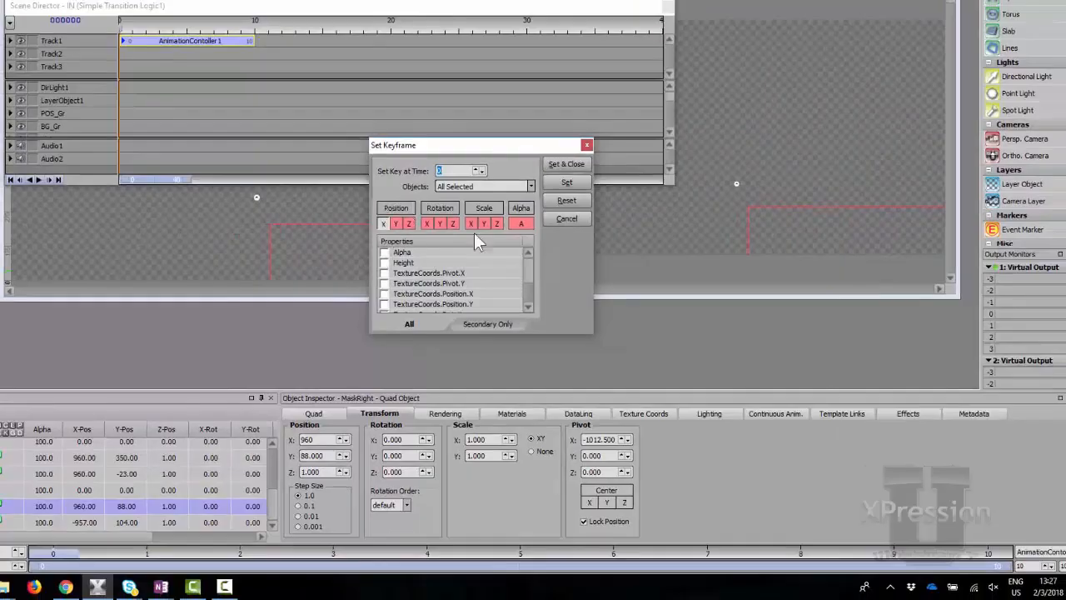
left_click(562, 165)
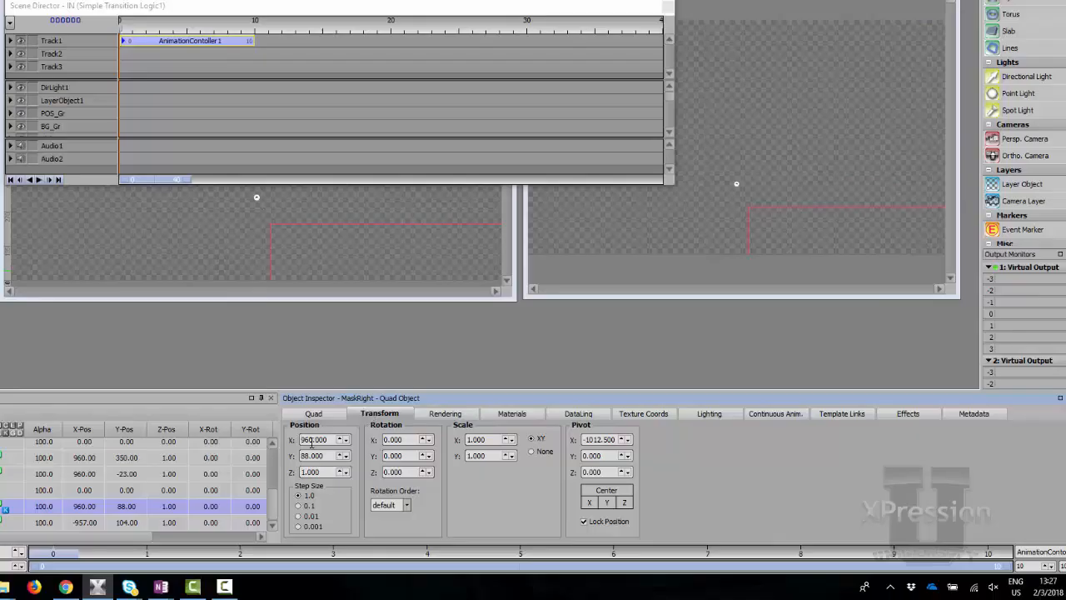
Step: Keyframe MaskRight's X position at 1920 on frame 10, and play the reveal in the IN scene director
left_click_drag(312, 443, 311, 361)
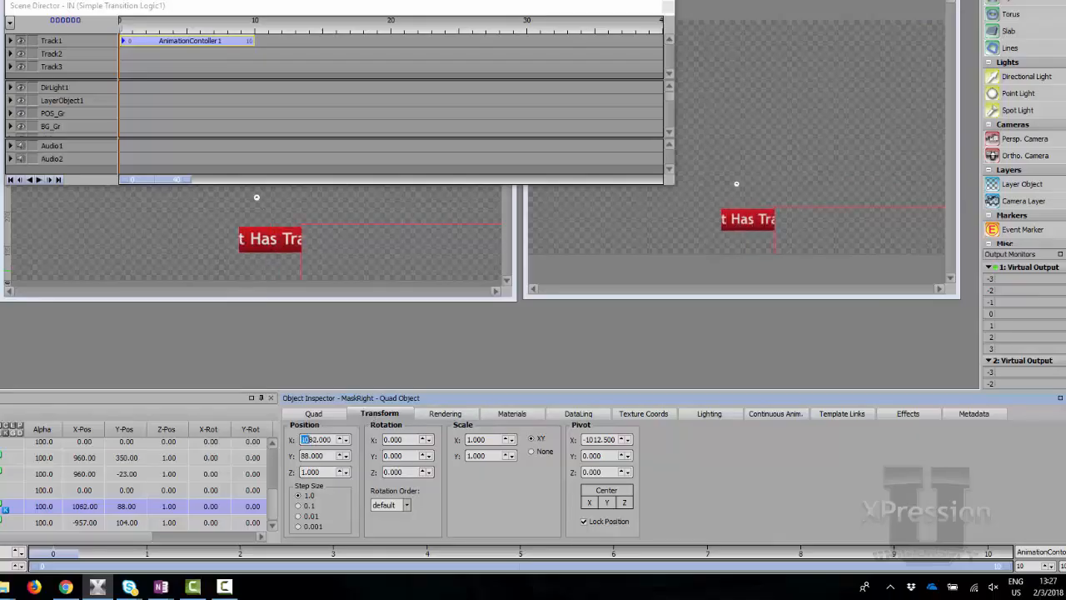
left_click_drag(65, 553, 1008, 560)
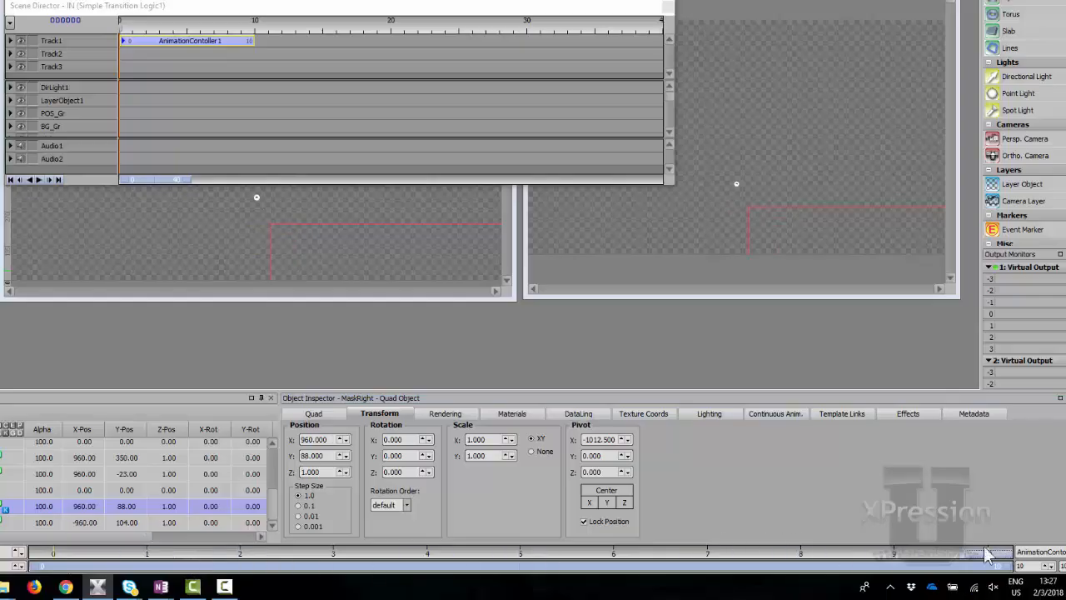
left_click_drag(310, 440, 300, 325)
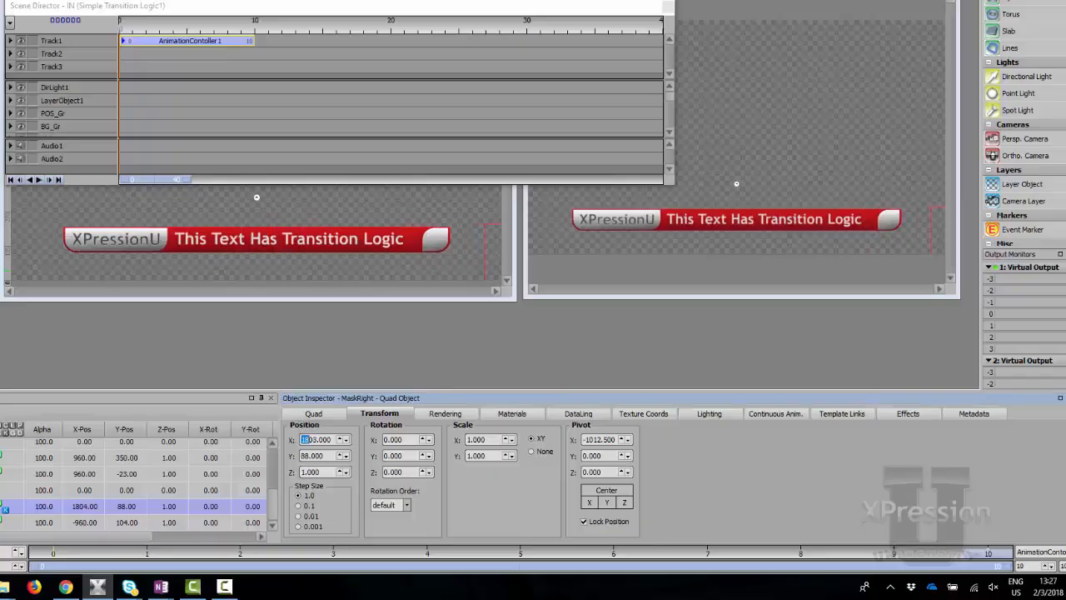
type("1920")
key("ctrl+k")
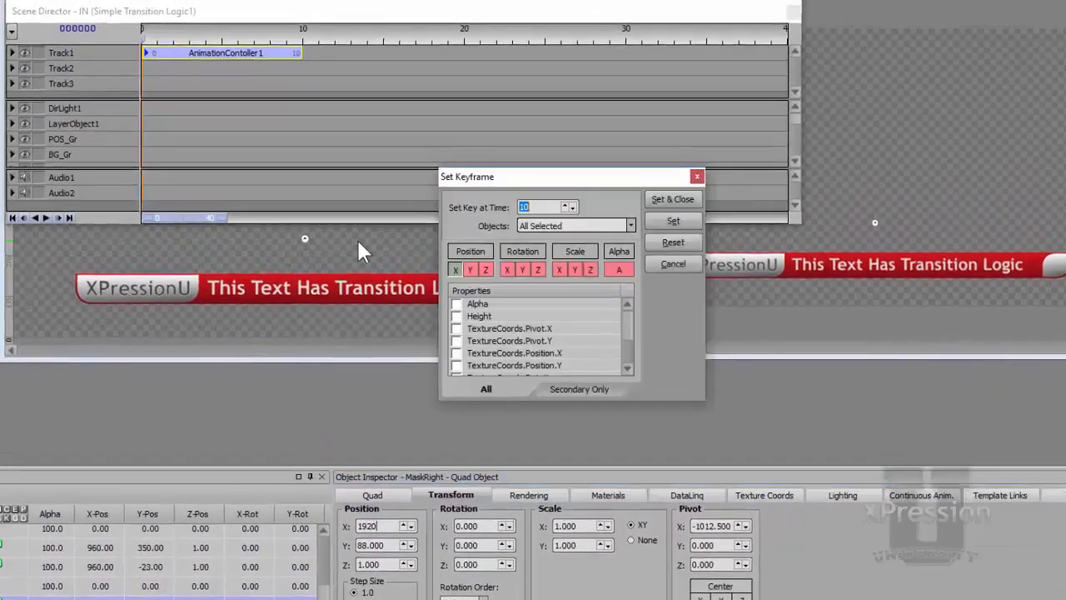
key("Return")
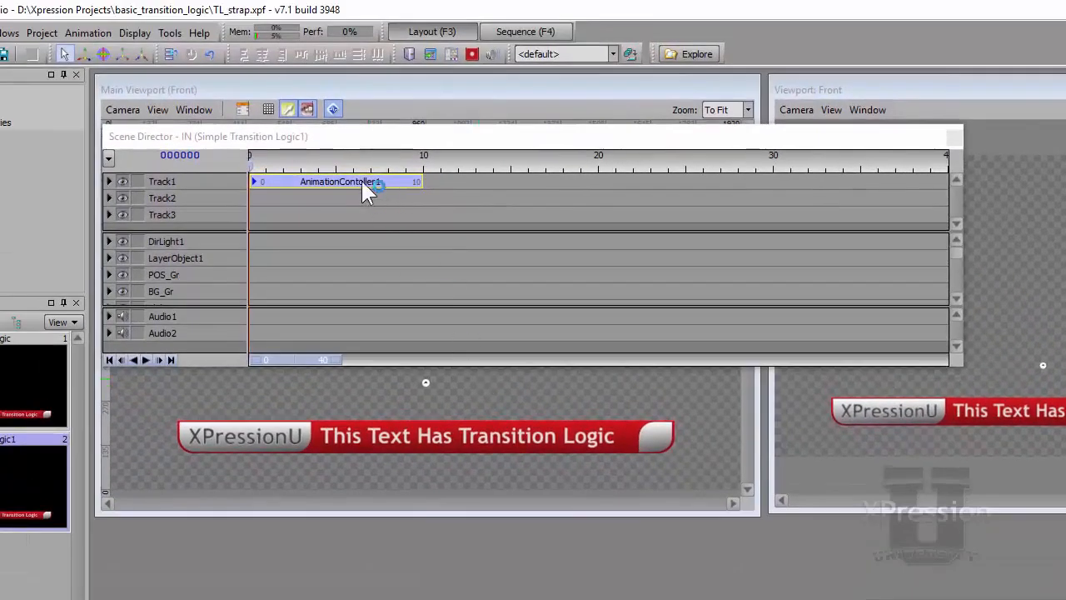
left_click_drag(337, 162, 164, 158)
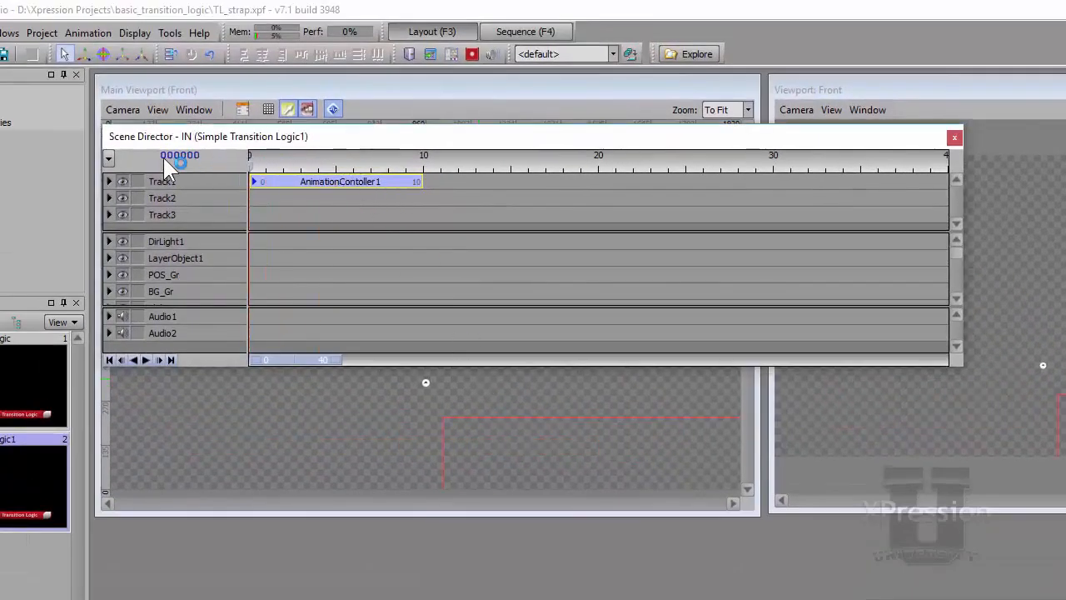
key("space")
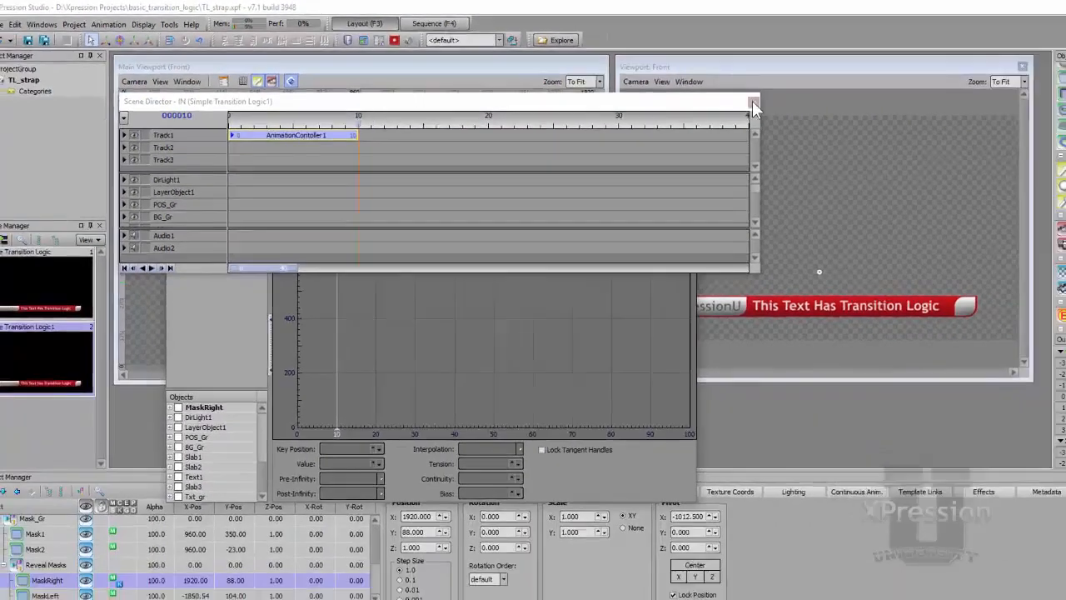
Step: In the Key Graph Editor, ease MaskRight's Position.X into its frame 10 key by stretching the incoming tangent back to about frame 1
left_click(753, 104)
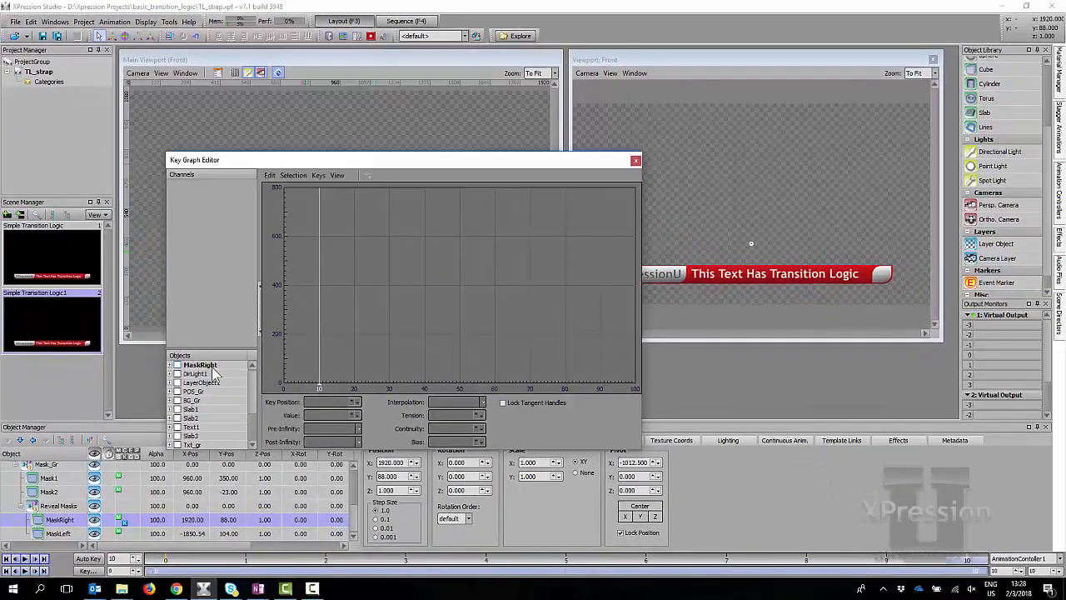
left_click(177, 365)
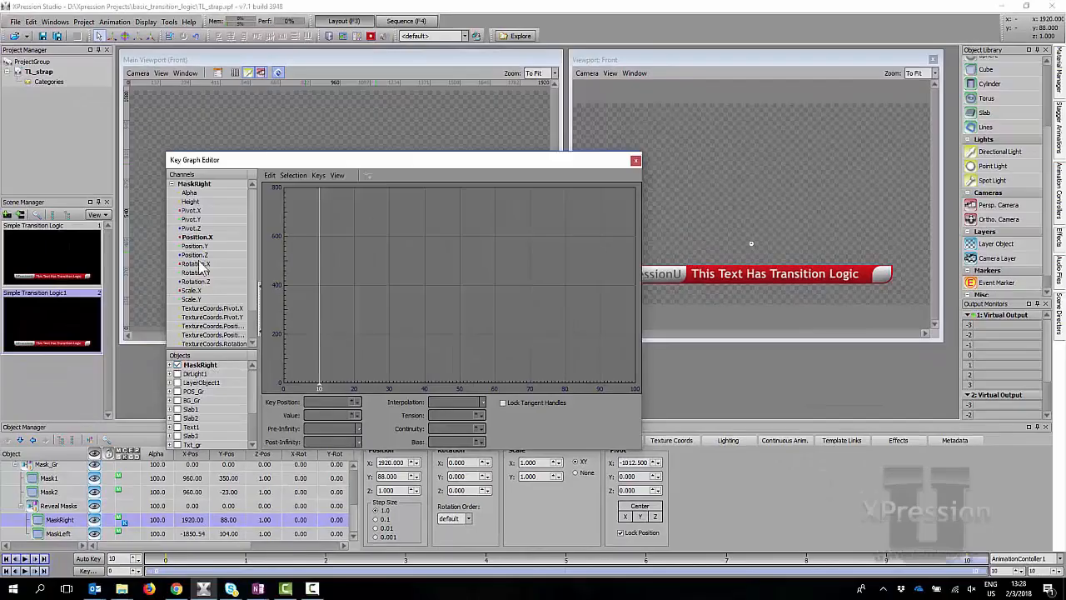
left_click(197, 238)
left_click(567, 208)
left_click_drag(578, 205, 342, 202)
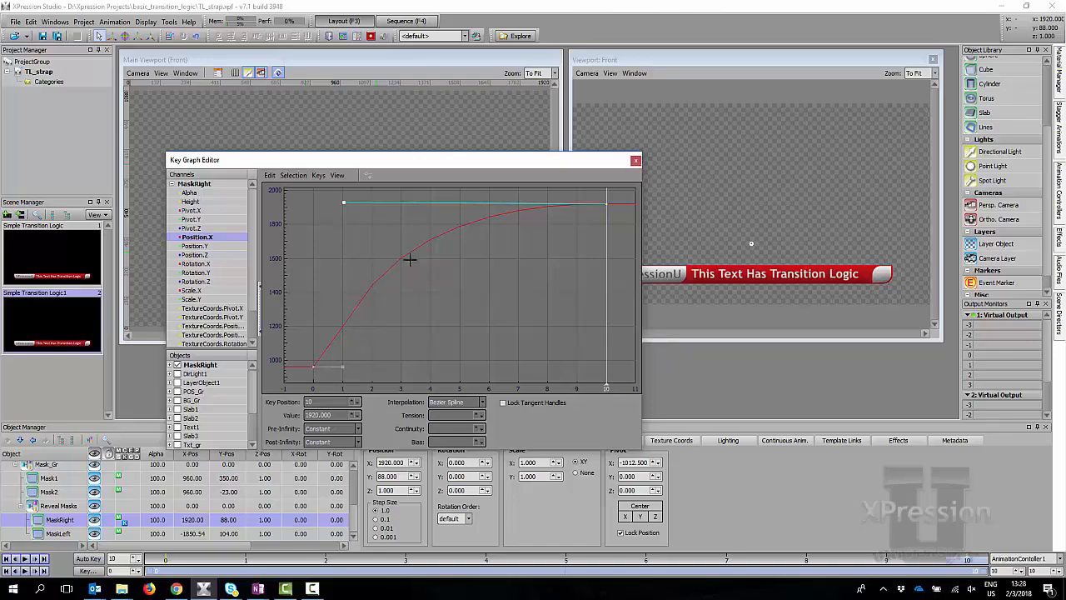
left_click(635, 161)
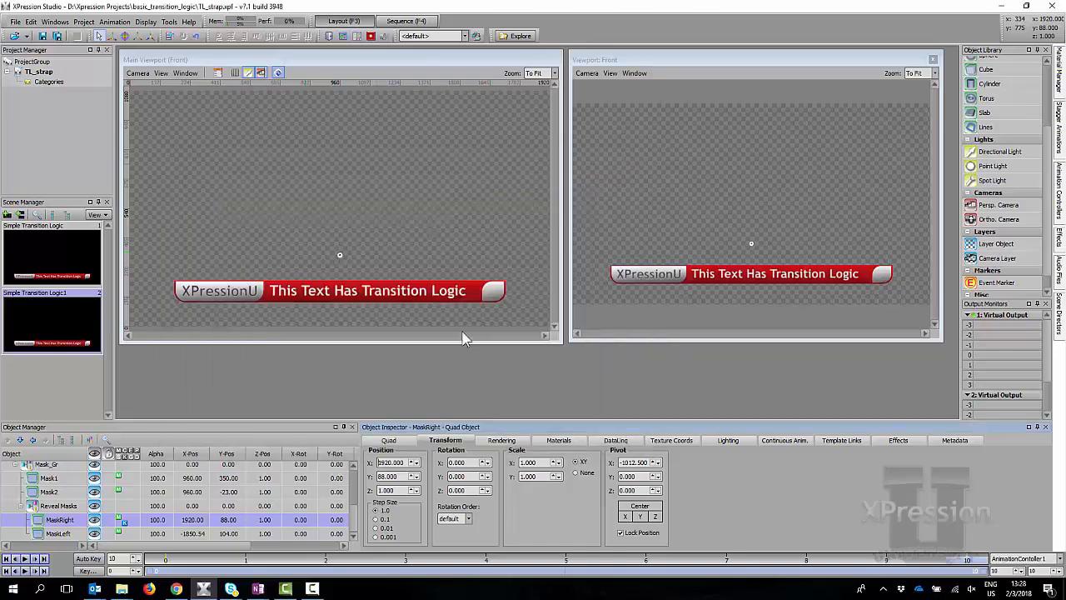
Step: Play the mask reveal animation from its start twice to check the eased motion
left_click(21, 572)
left_click(24, 571)
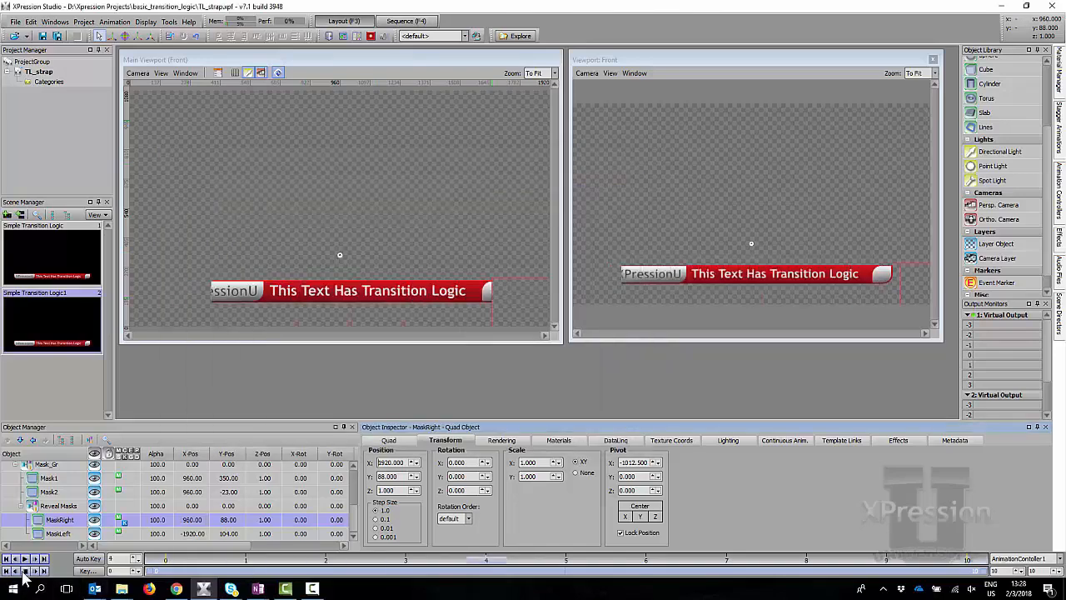
left_click(21, 571)
left_click(24, 571)
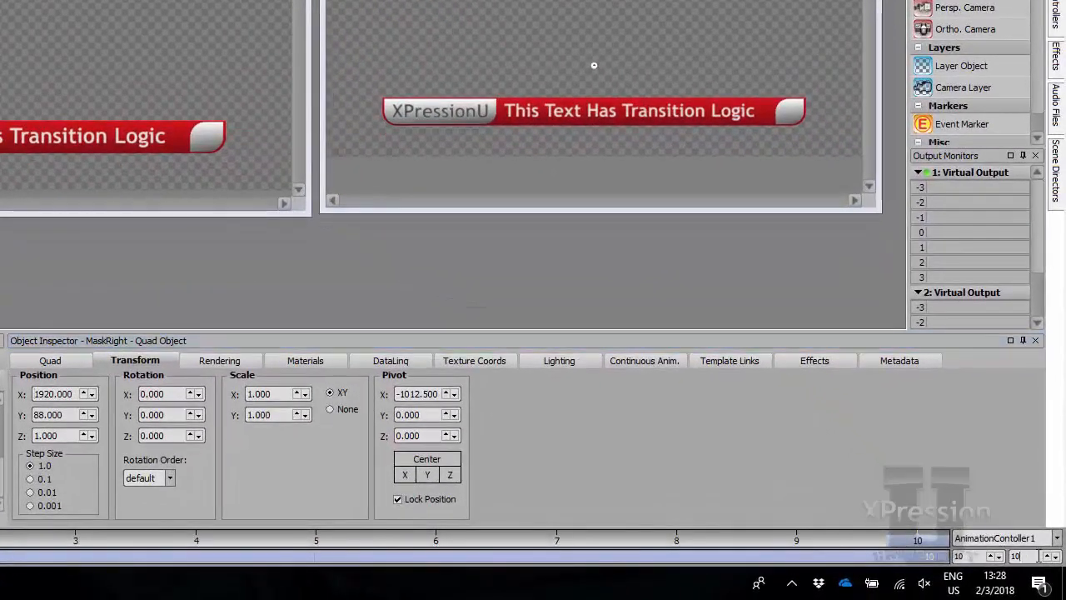
Step: Extend the animation controller to 20 frames, move MaskRight's frame 10 key to frame 20, and play the result
left_click_drag(1037, 557, 1007, 556)
type("20")
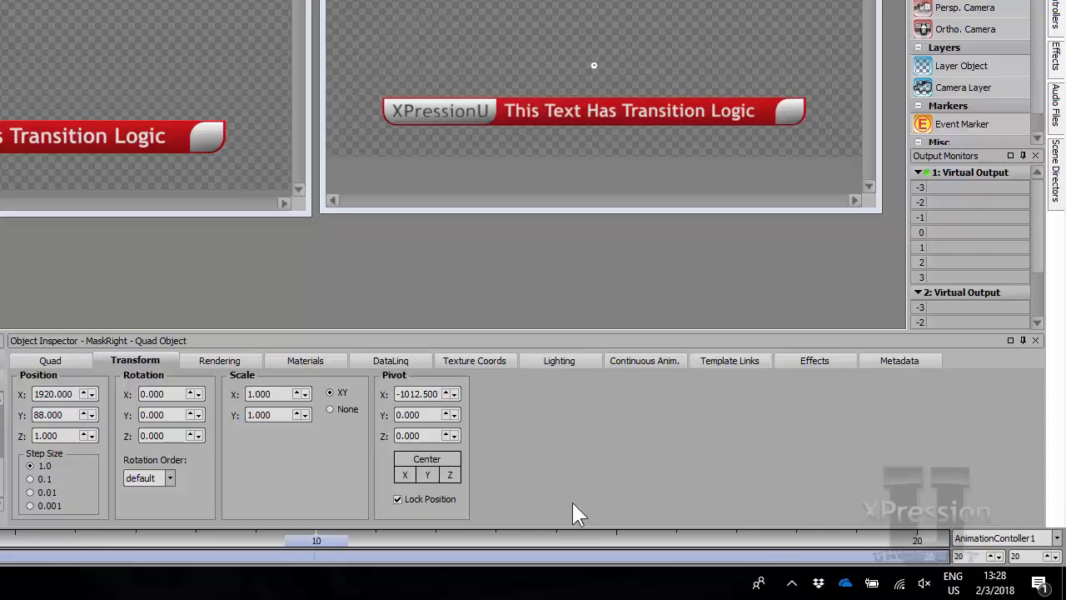
right_click(329, 539)
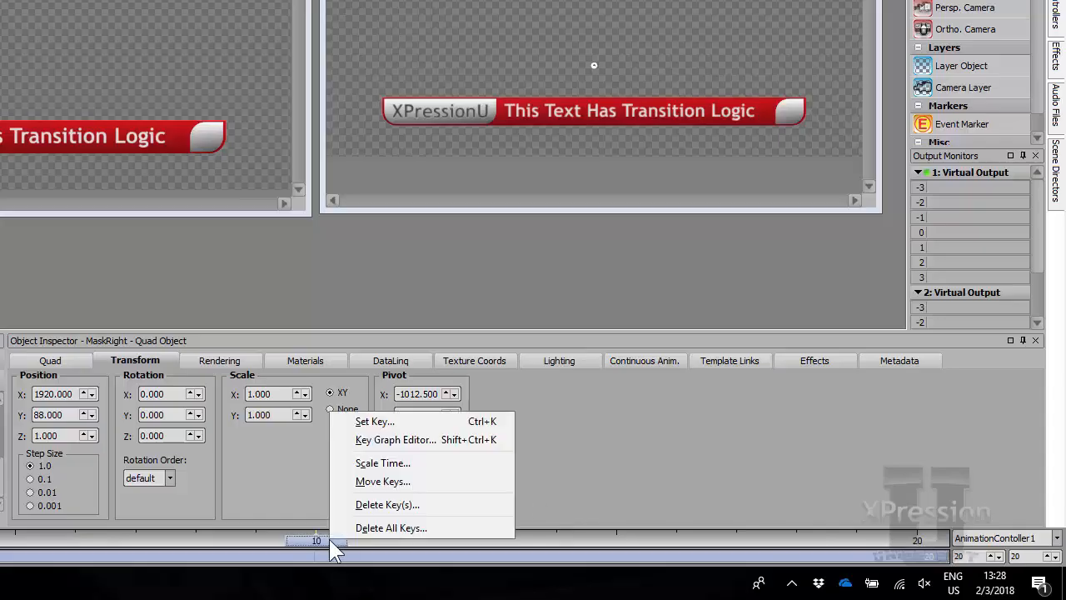
left_click(381, 483)
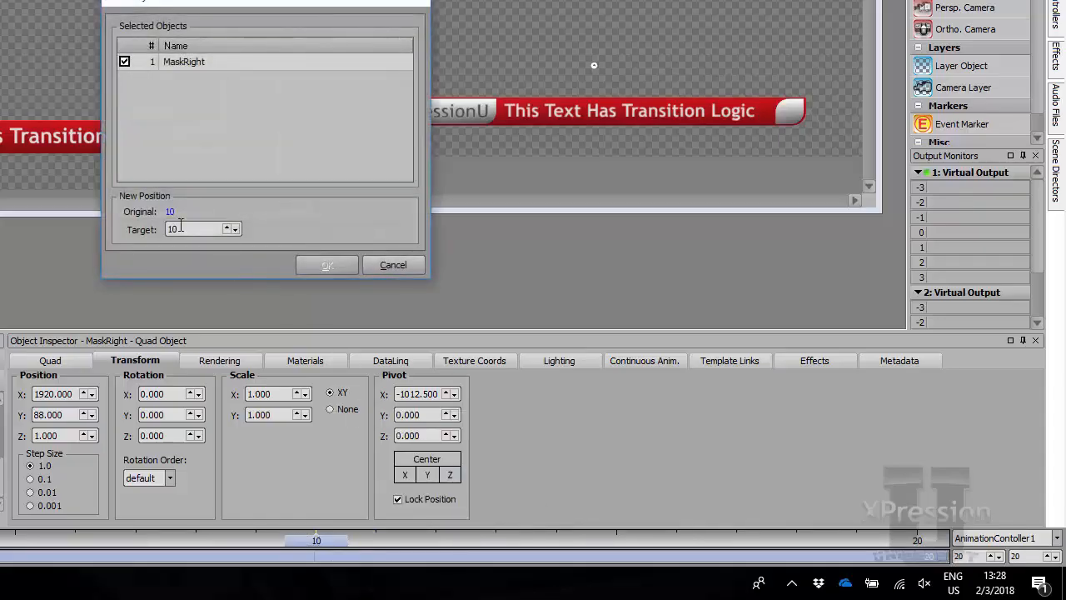
type("20")
left_click(338, 259)
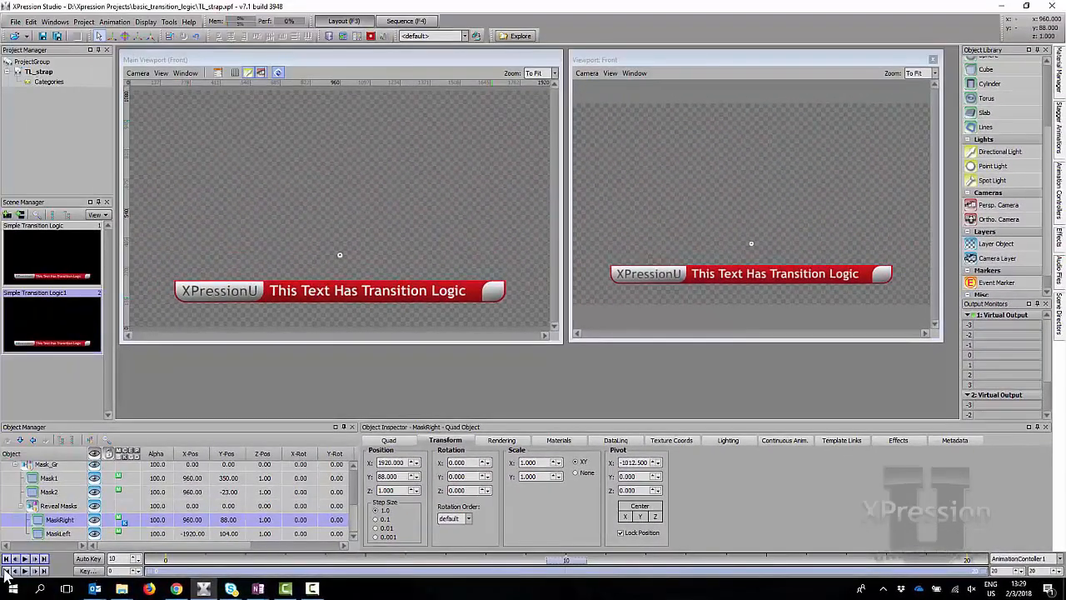
left_click(21, 570)
left_click(24, 571)
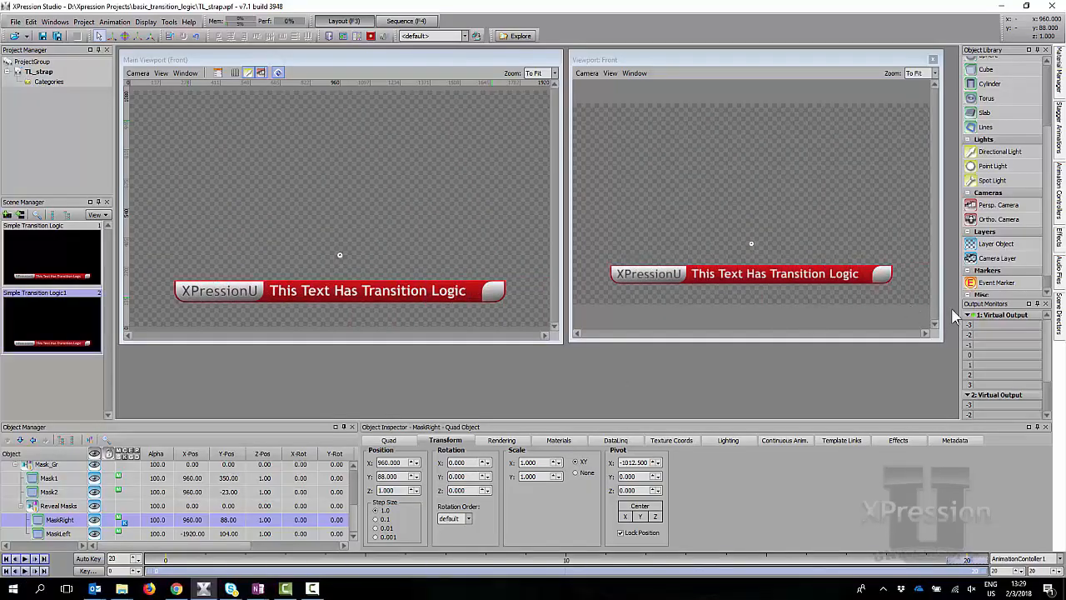
Step: Open the OUT scene director's timeline and place its window over the upper part of the main viewport
left_click(1059, 308)
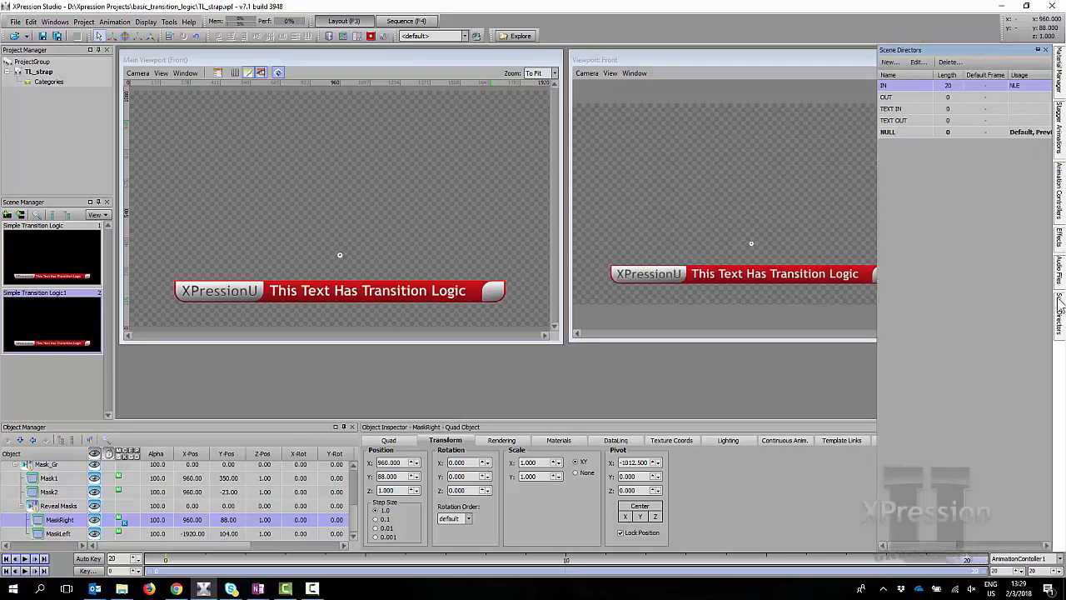
double_click(915, 96)
left_click_drag(545, 214, 444, 86)
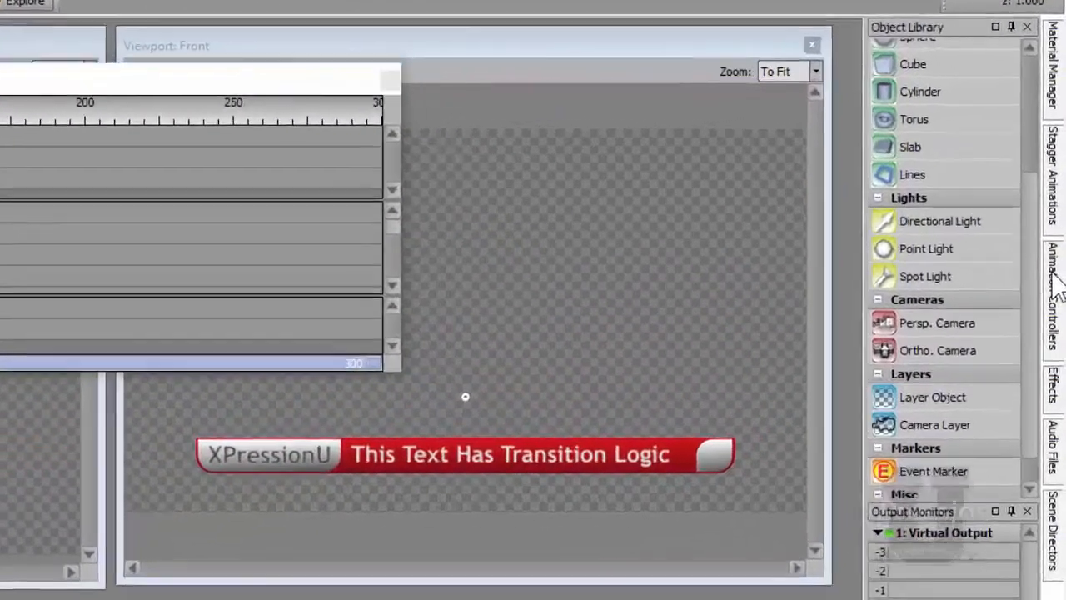
Step: Place AnimationContoller1 at frame 0 on Track1 of the OUT timeline and play it with the visible range narrowed to 30 frames
left_click(1057, 178)
left_click(857, 83)
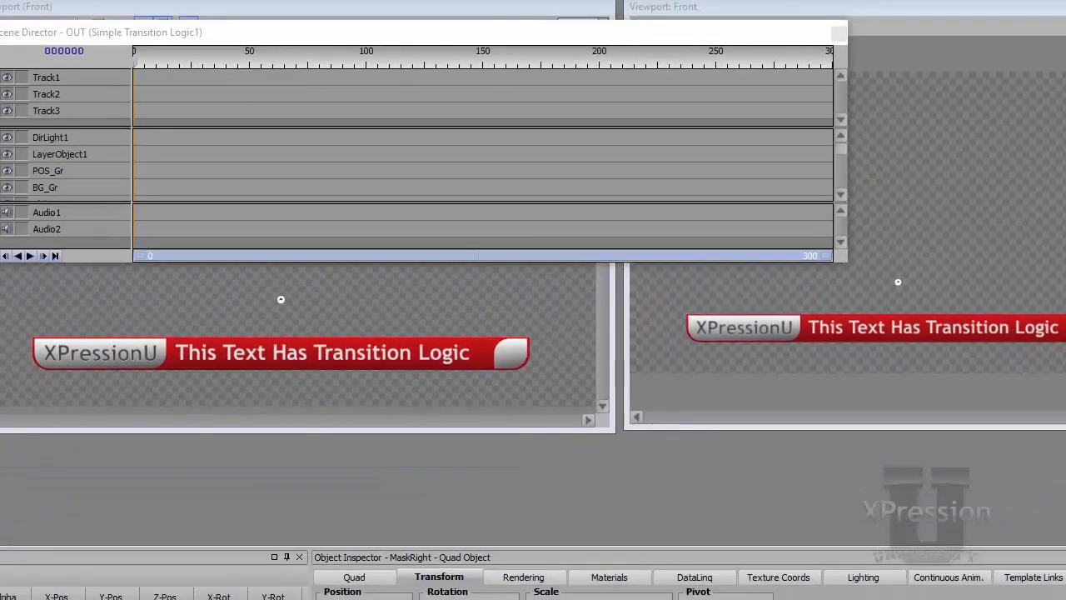
left_click_drag(850, 80, 169, 80)
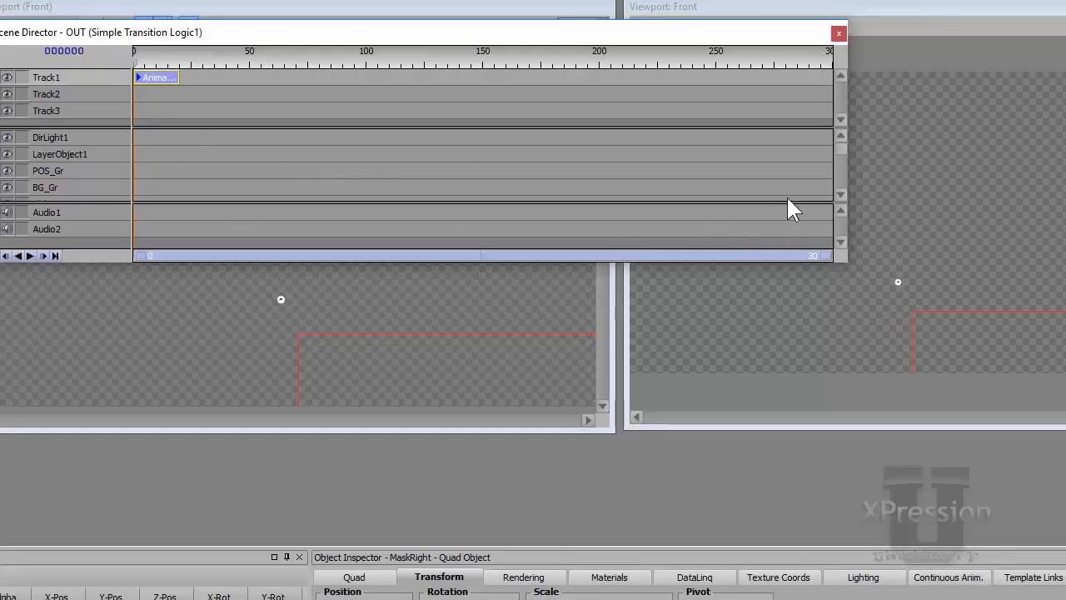
mouse_move(826, 258)
left_mouse_down()
mouse_move(554, 250)
mouse_move(829, 255)
left_mouse_up()
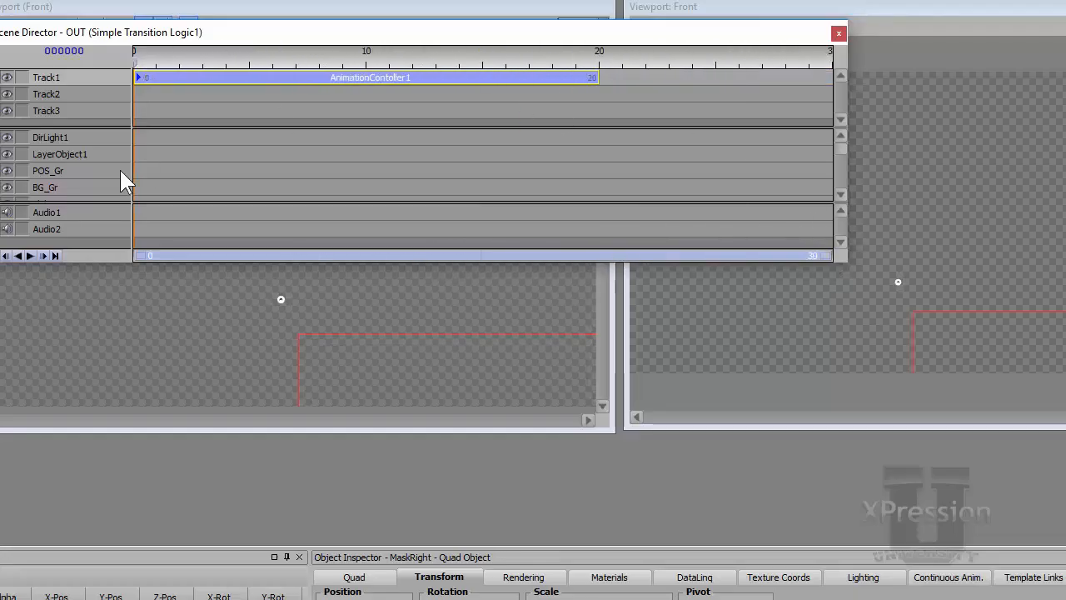
key("space")
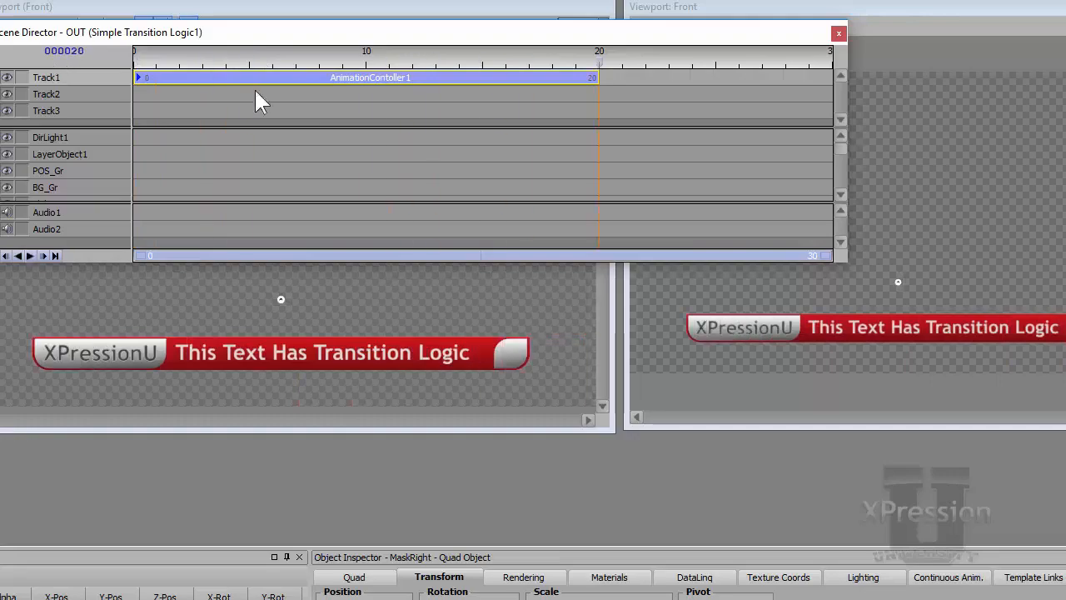
Step: Rename the animation clip on the OUT director's Track1 to in/out
right_click(369, 79)
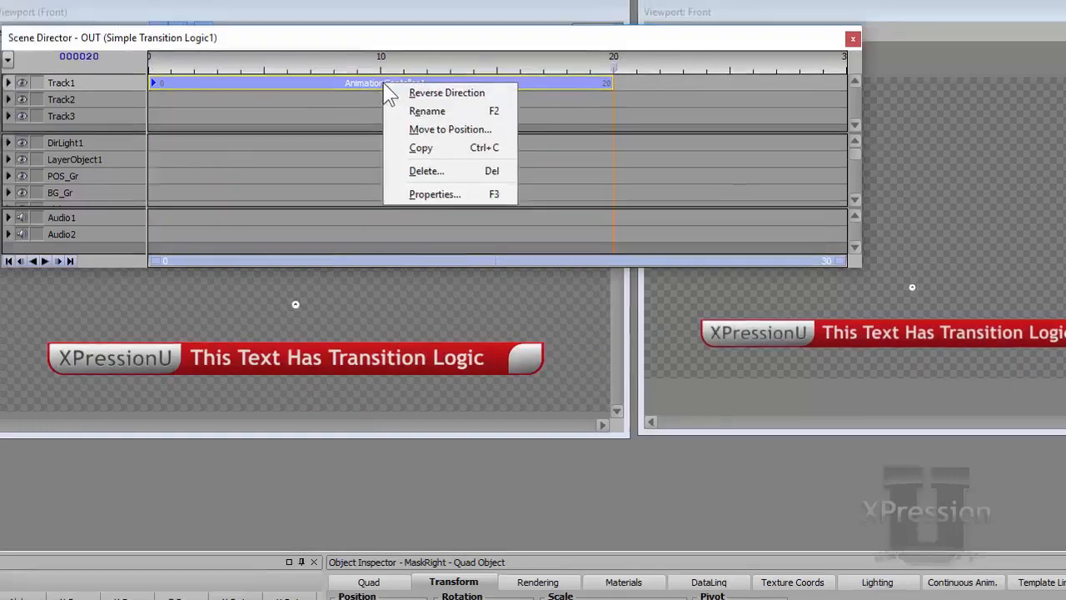
key("Escape")
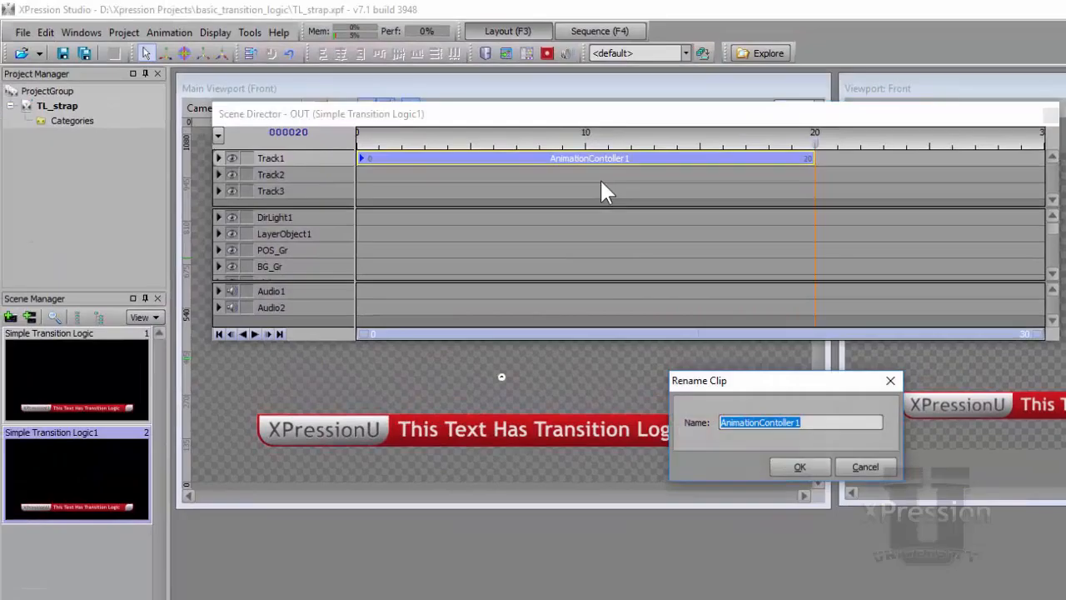
type("in/out")
key("Return")
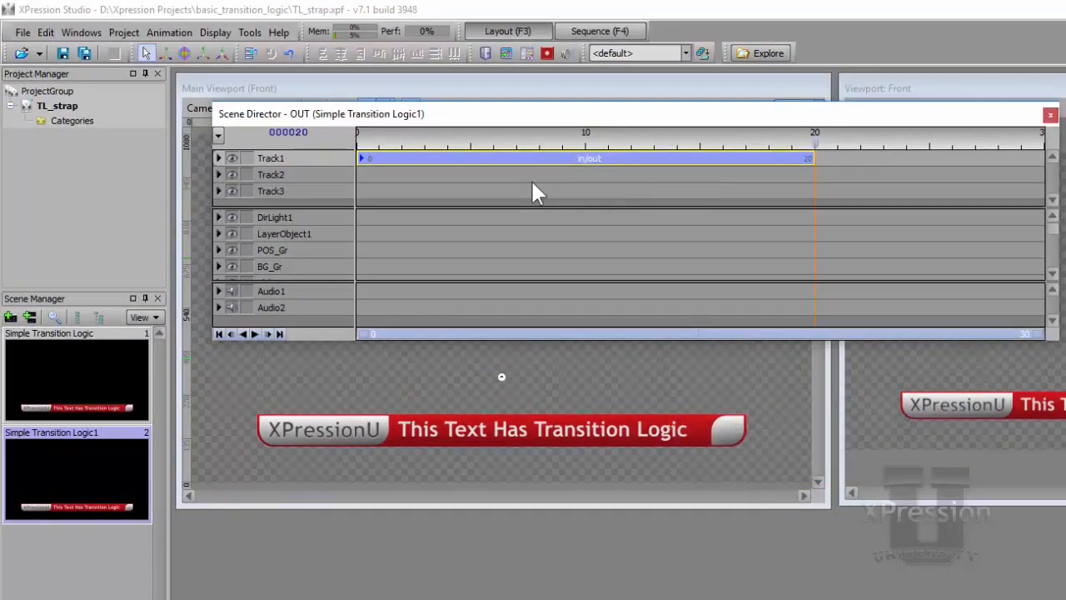
Step: Reverse the direction of the in/out clip on the OUT director's Track1, play it back, and close the timeline
right_click(571, 166)
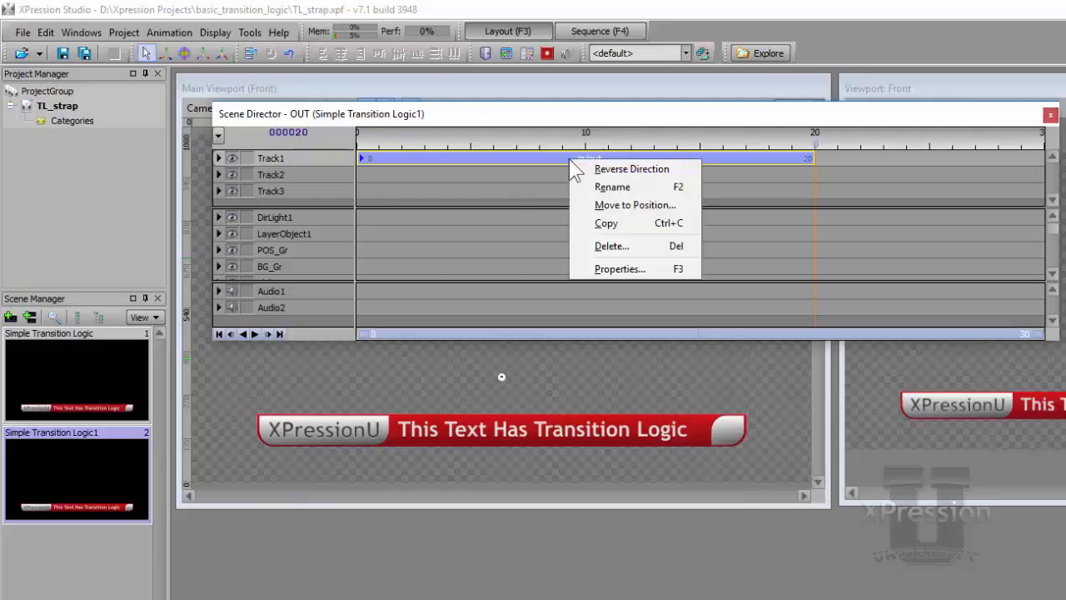
left_click(576, 168)
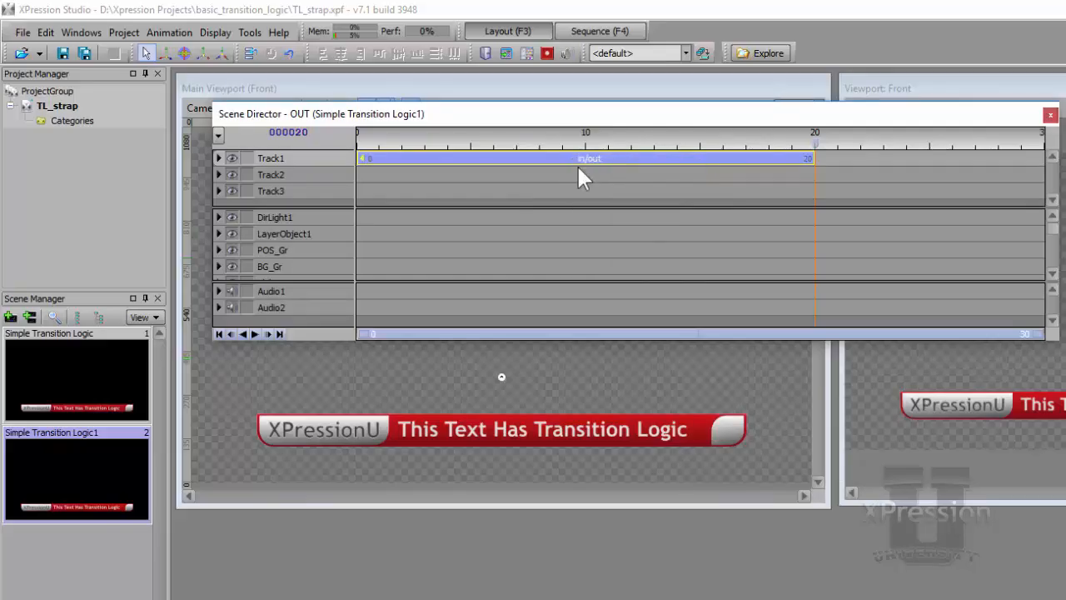
left_click_drag(306, 143, 250, 145)
key("space")
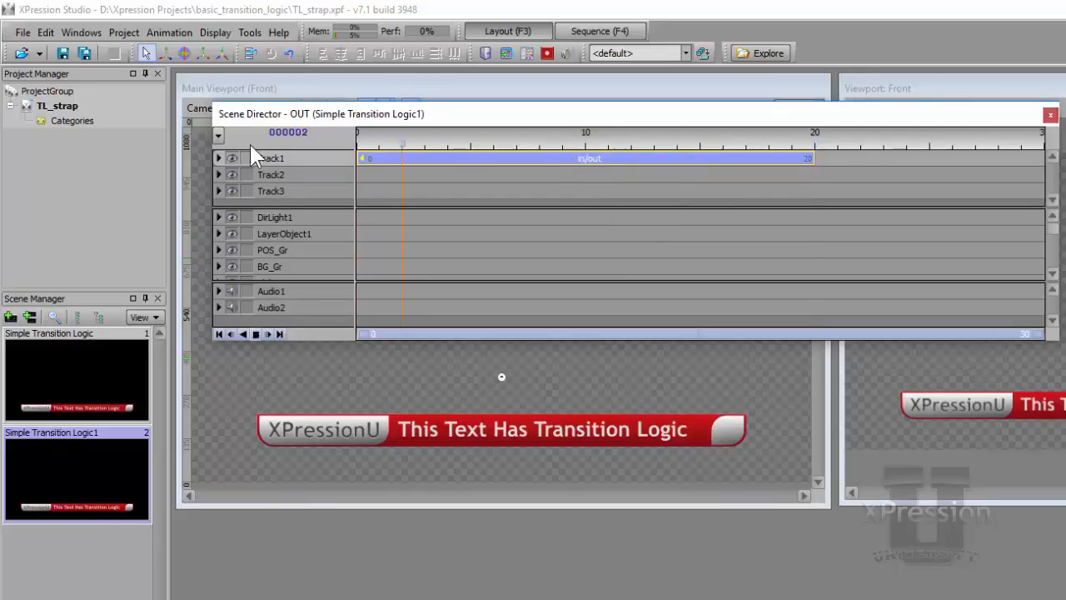
key("space")
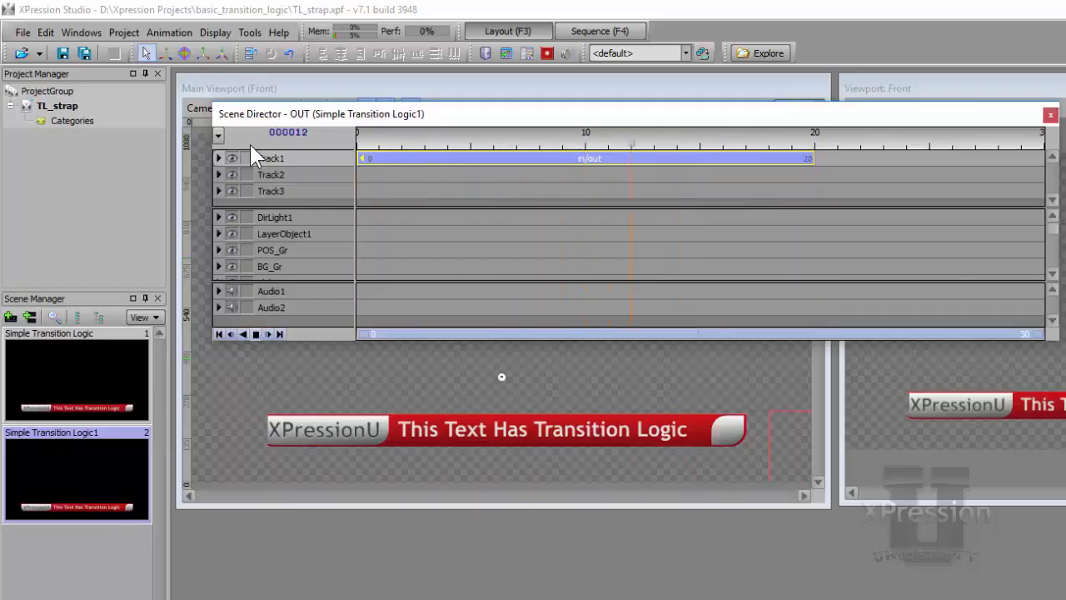
key("space")
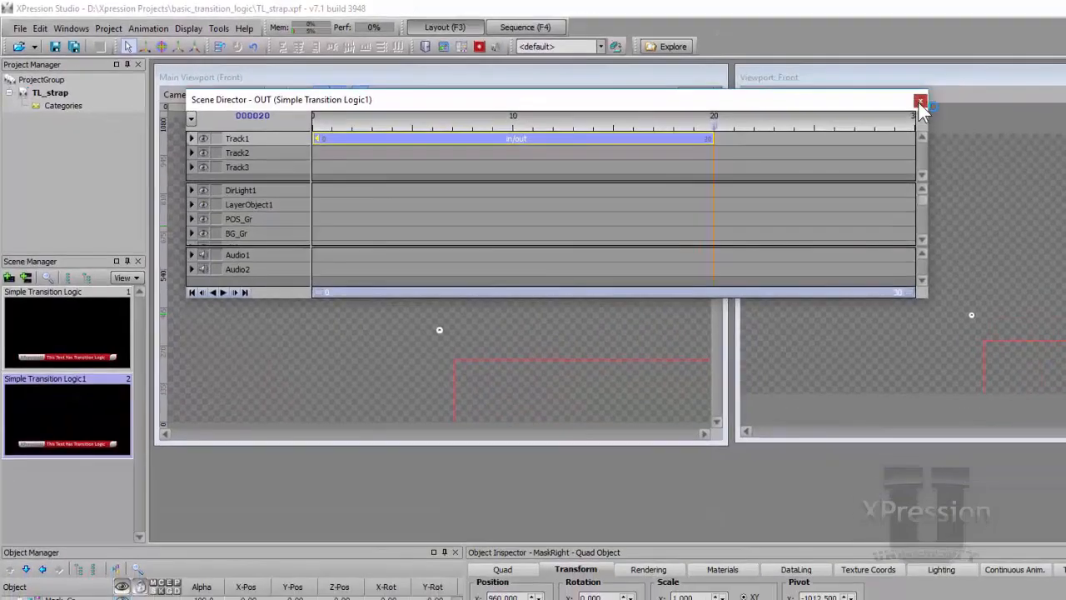
left_click(1051, 114)
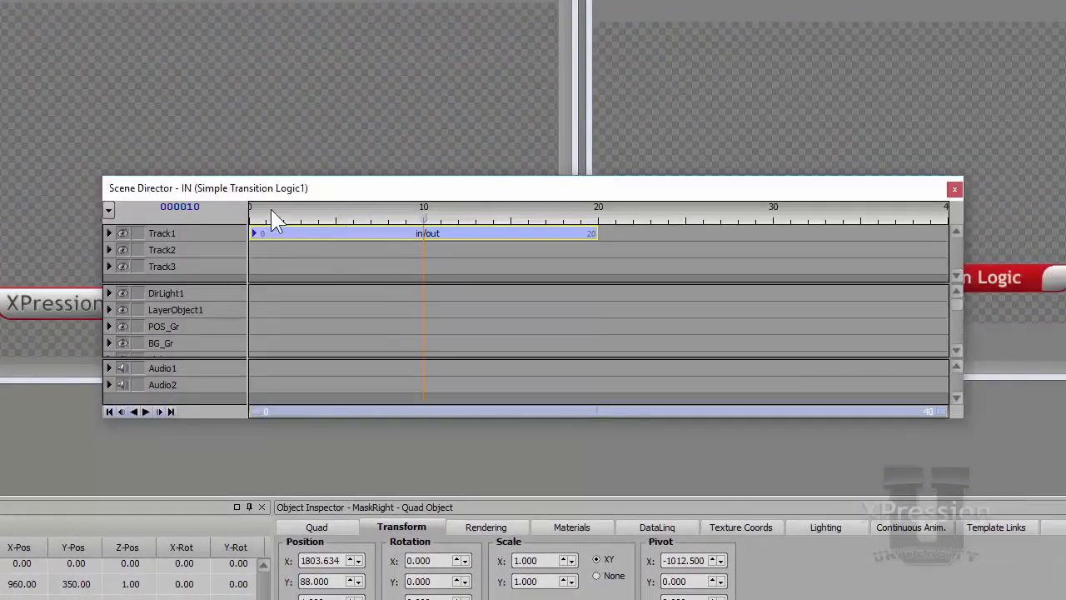
Step: Set both the preview frame and default frame markers at frame 20 of the IN scene director, and close its timeline
left_click(458, 214)
left_click_drag(469, 214, 599, 214)
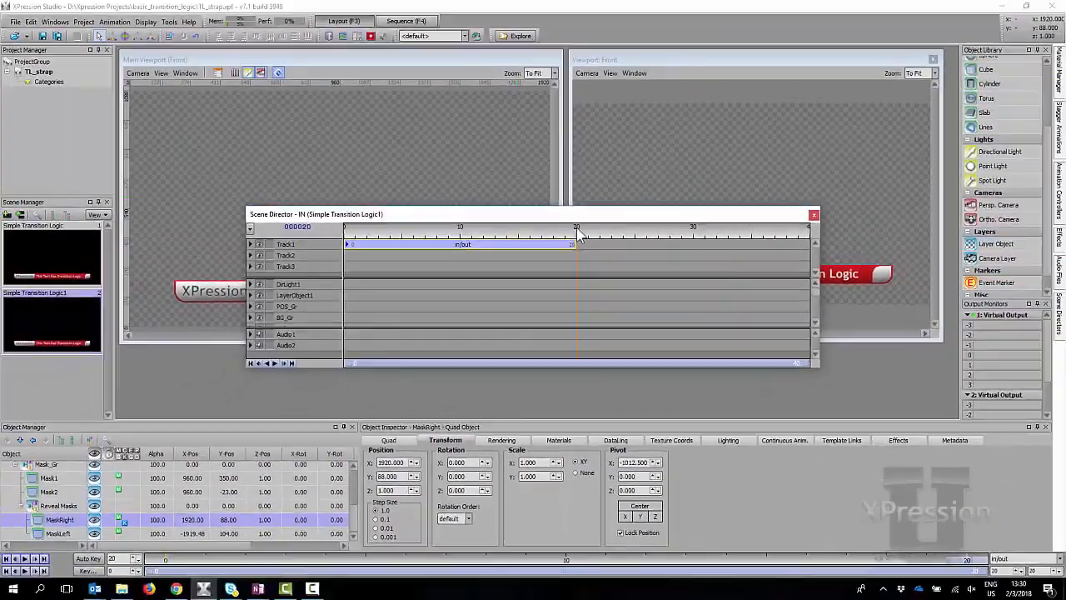
right_click(598, 213)
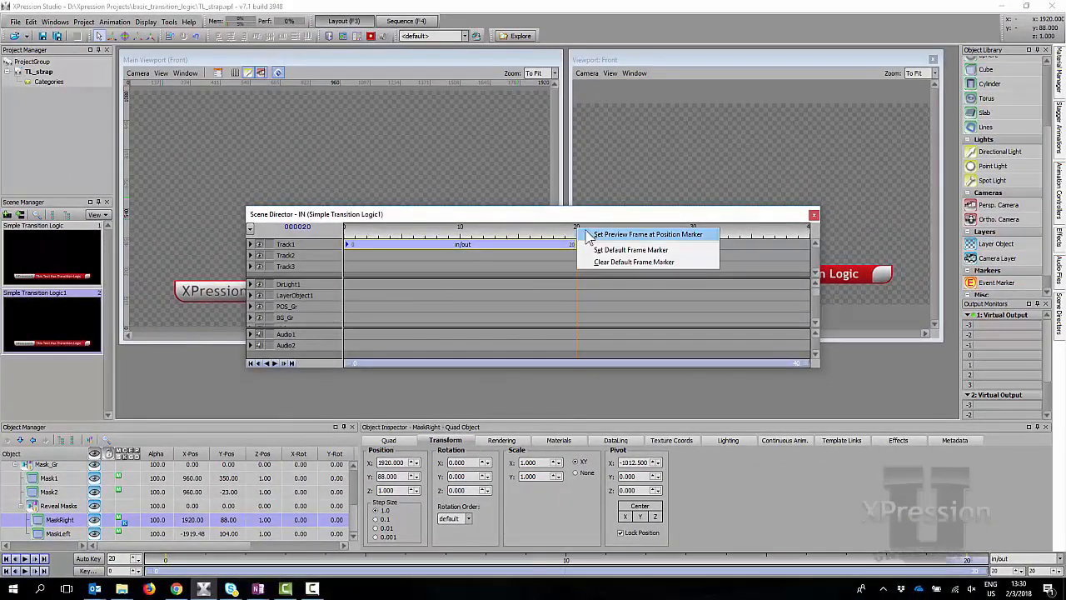
left_click(588, 234)
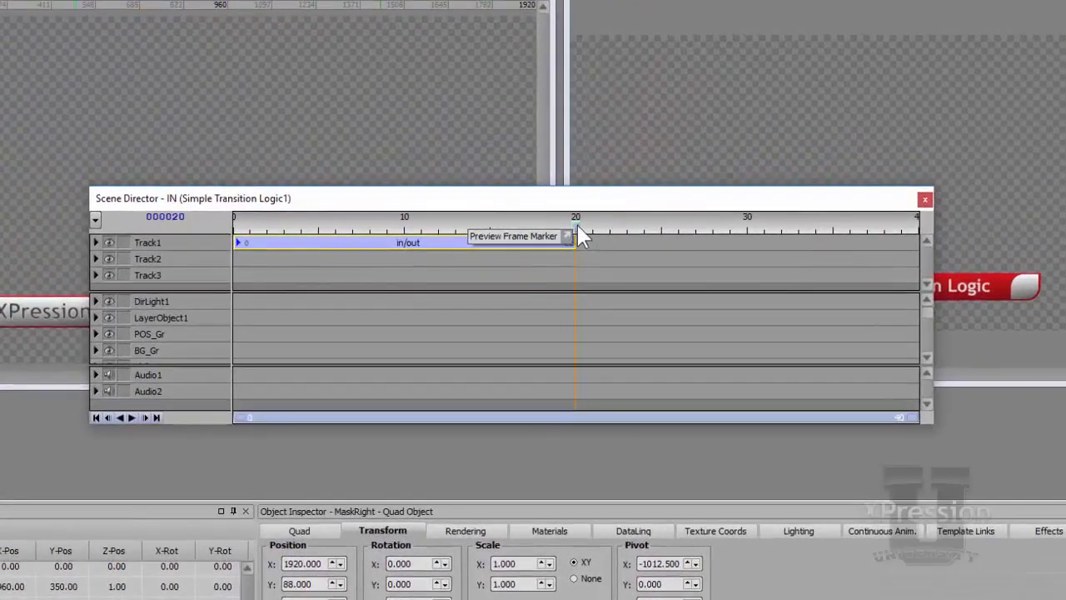
right_click(577, 227)
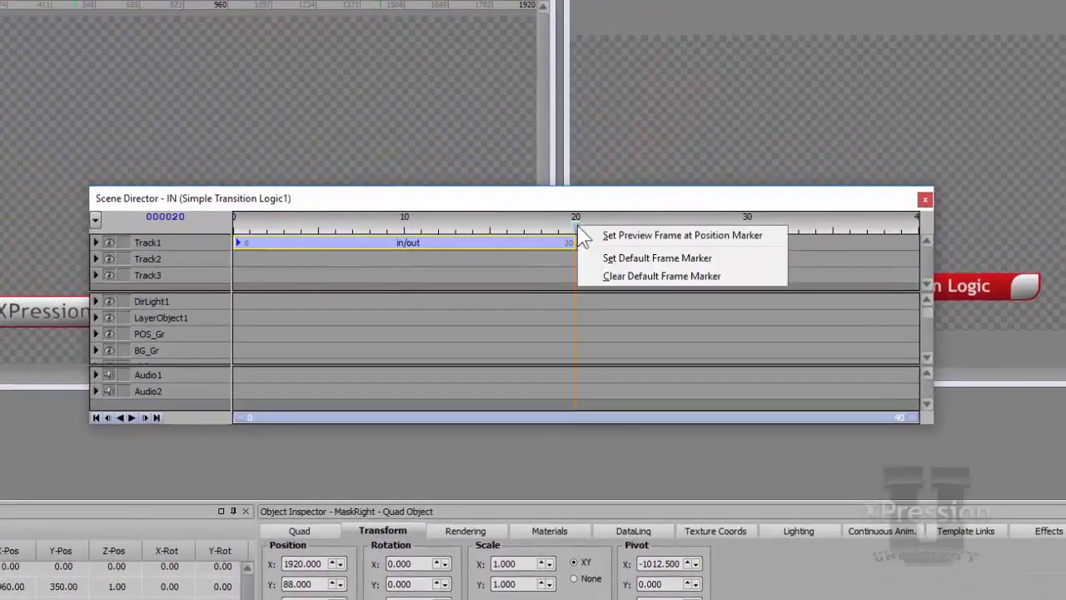
left_click(630, 262)
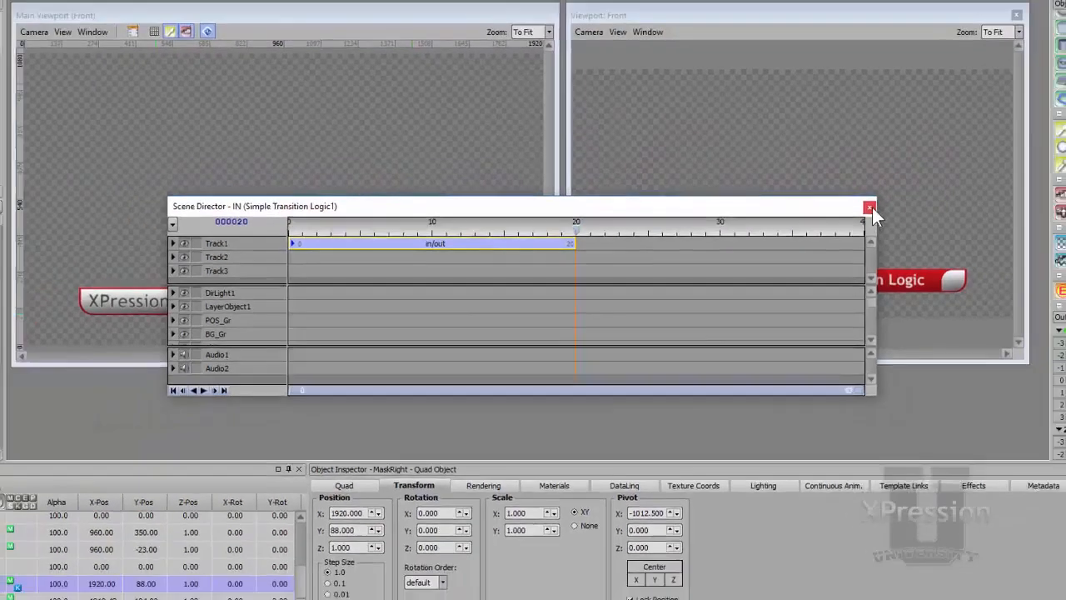
left_click(925, 198)
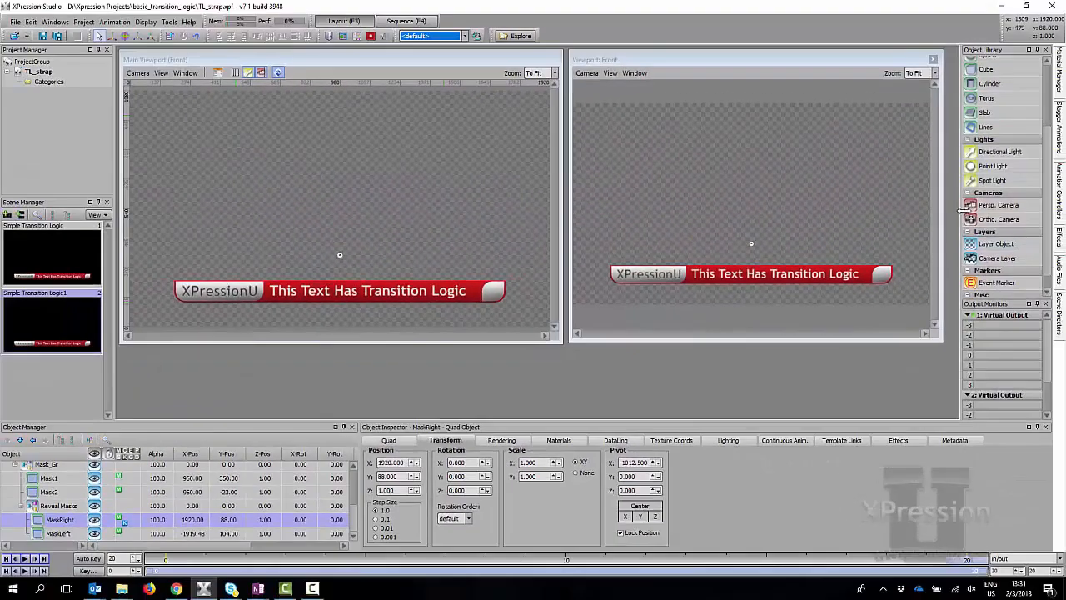
Step: Open the TEXT OUT scene director's timeline and place its window over the upper part of the main viewport
left_click(1060, 323)
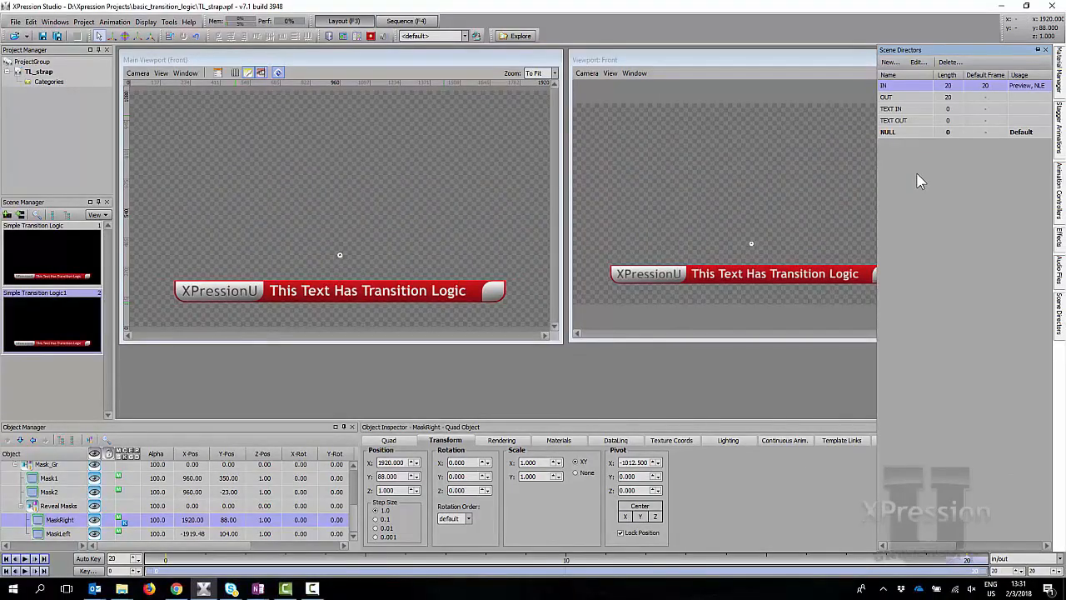
double_click(920, 120)
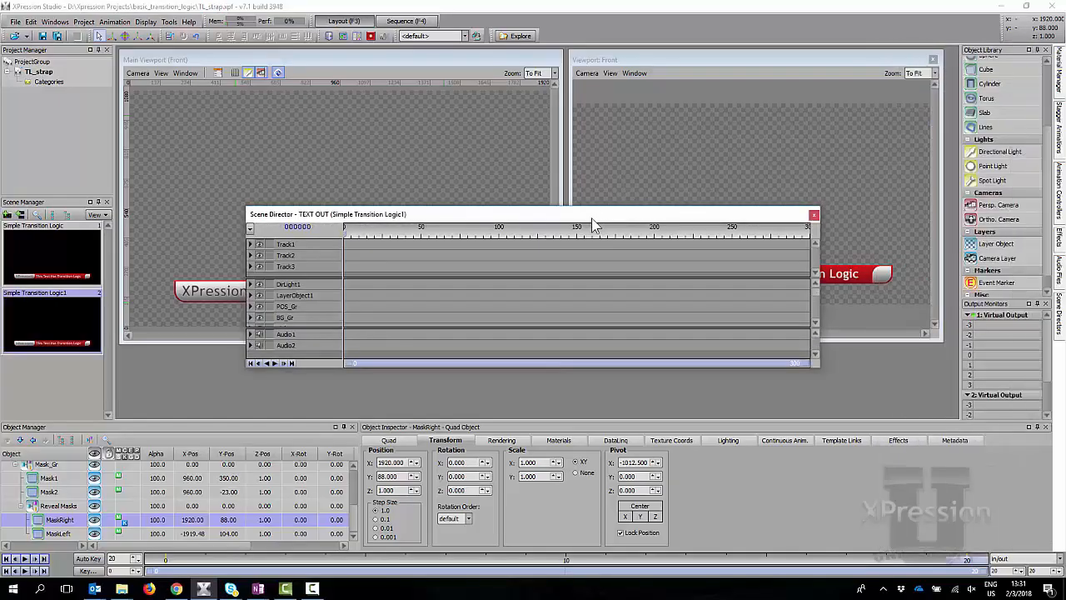
left_click_drag(590, 218, 540, 148)
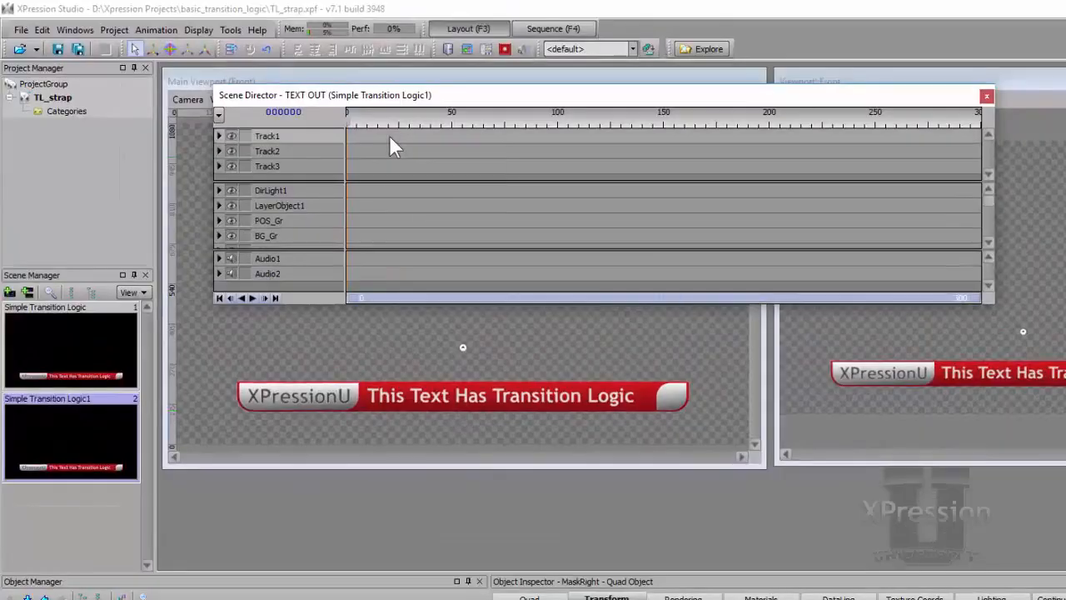
Step: Add a new animation controller at frame 0 on TEXT OUT's Track1 and rename its clip text out
right_click(336, 171)
mouse_move(409, 144)
left_click(556, 143)
left_click_drag(408, 138, 366, 140)
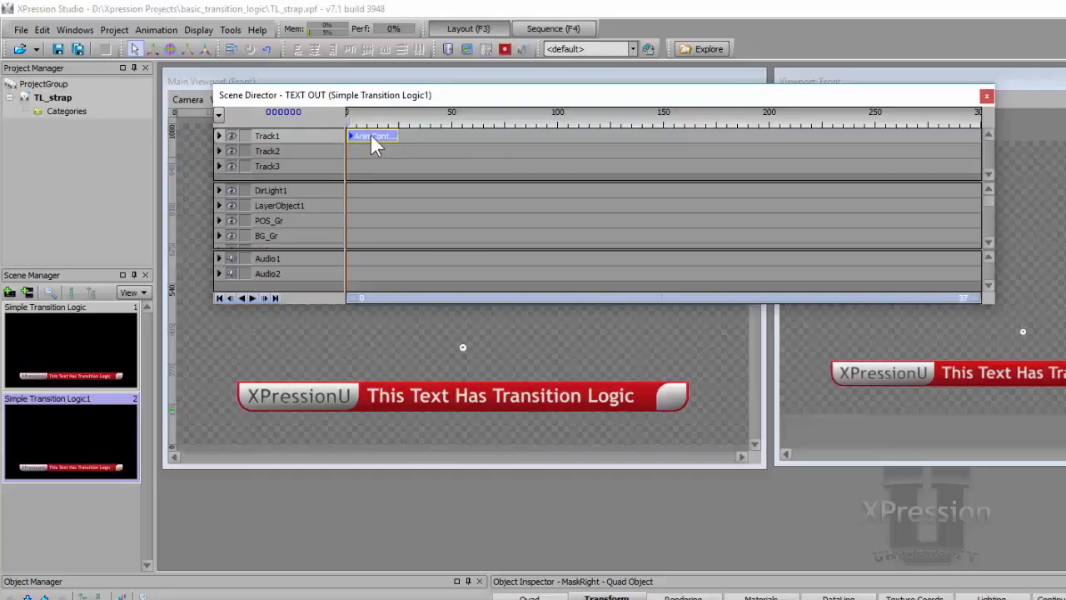
right_click(370, 136)
left_click(388, 158)
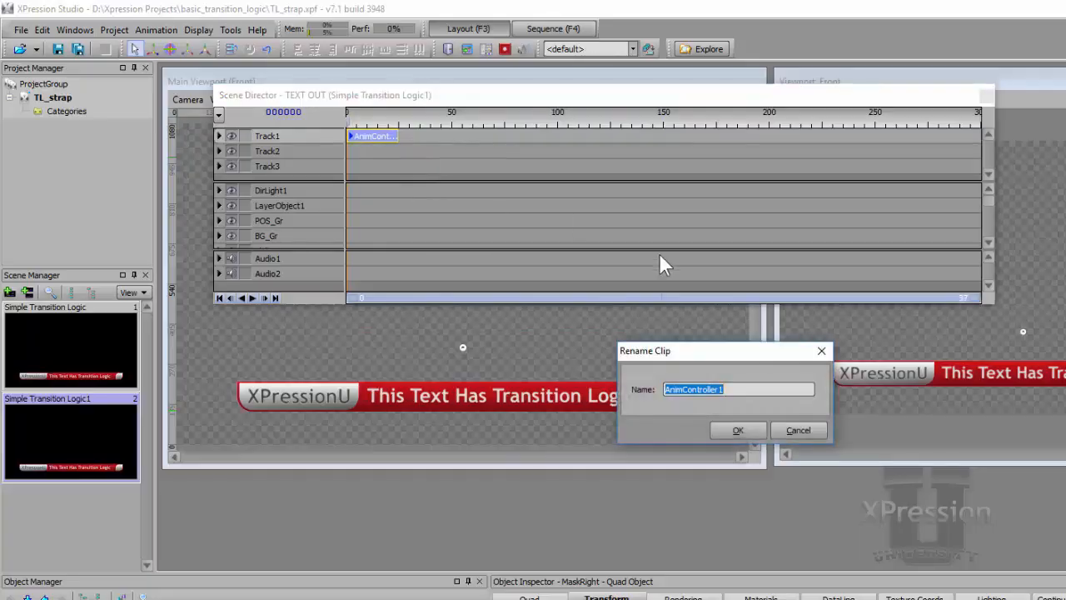
type("text out")
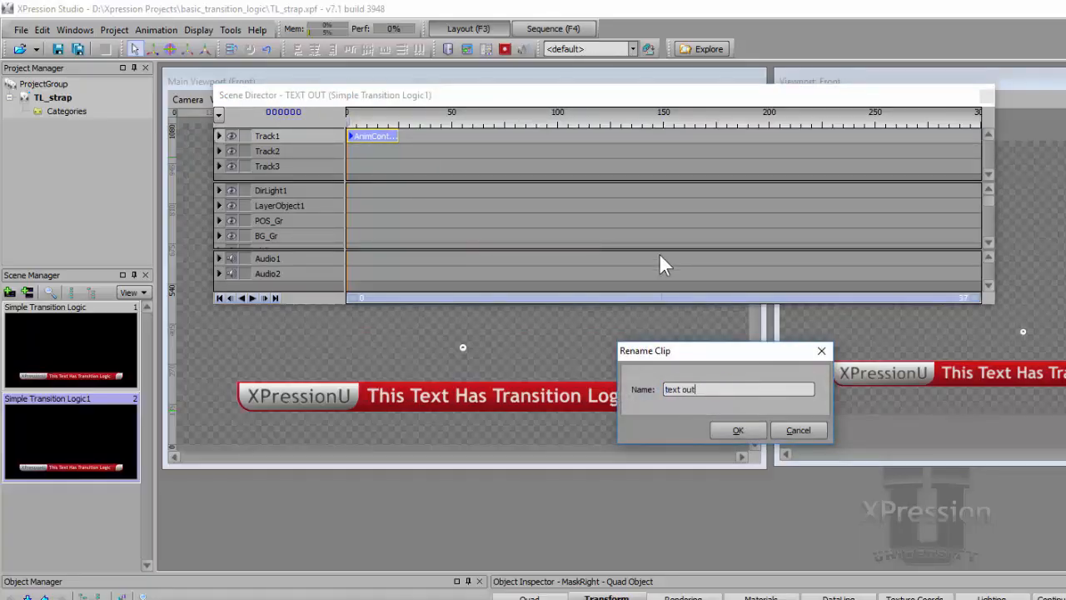
key("Return")
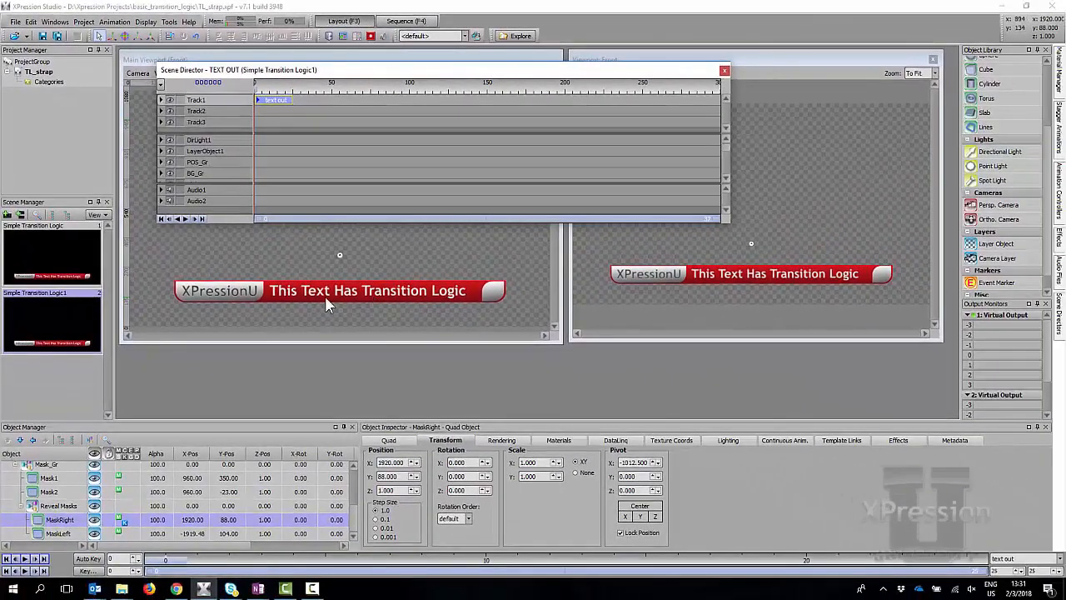
Step: Set a Position Y keyframe for the Strap_text object at frame 0 of the text out animation
left_click(305, 300)
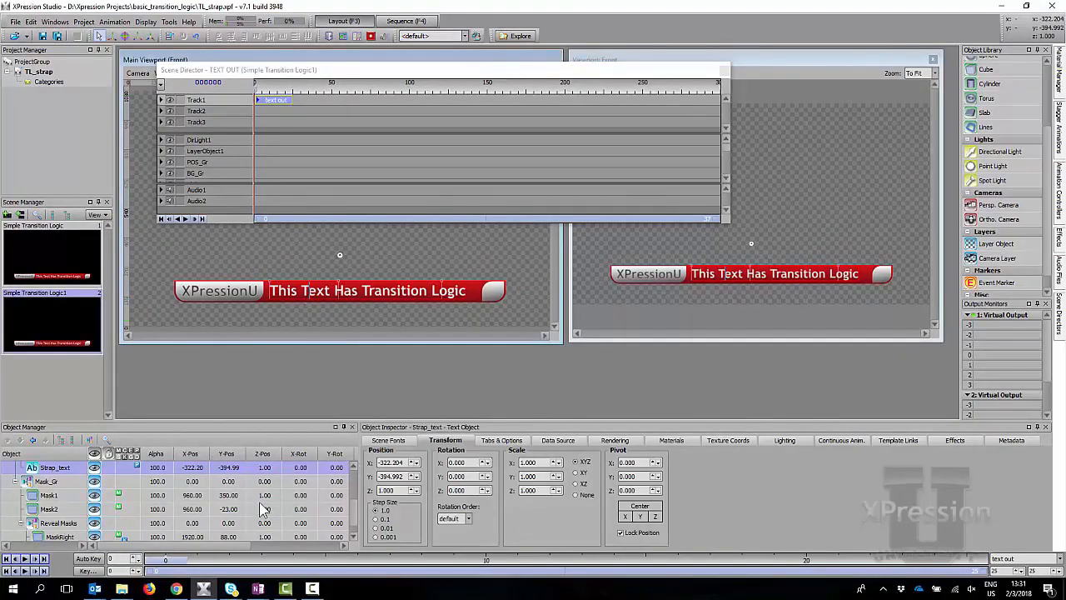
key("k")
left_click(450, 281)
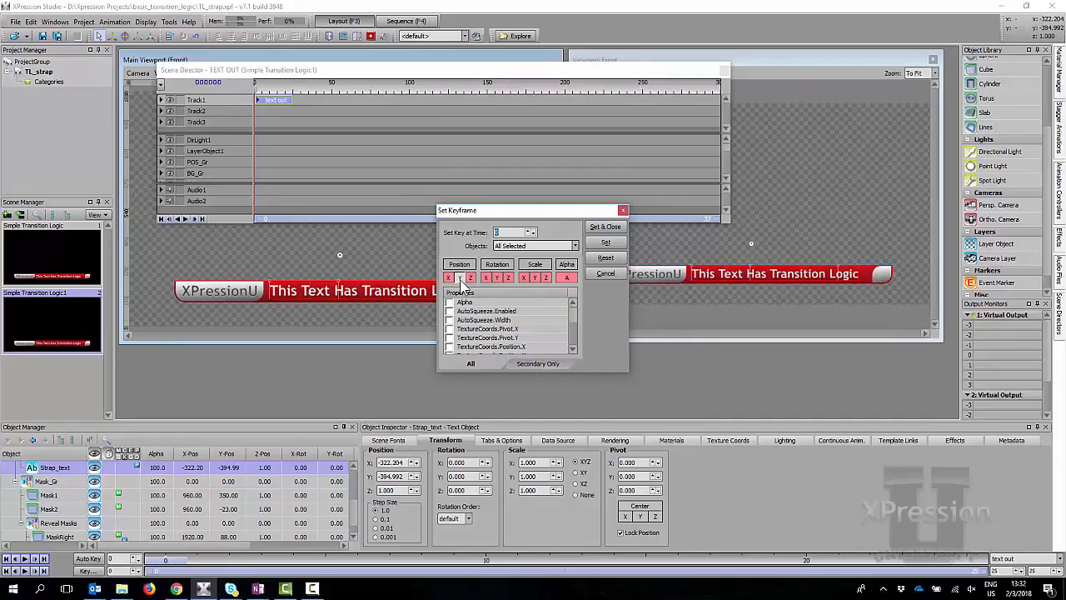
left_click(460, 280)
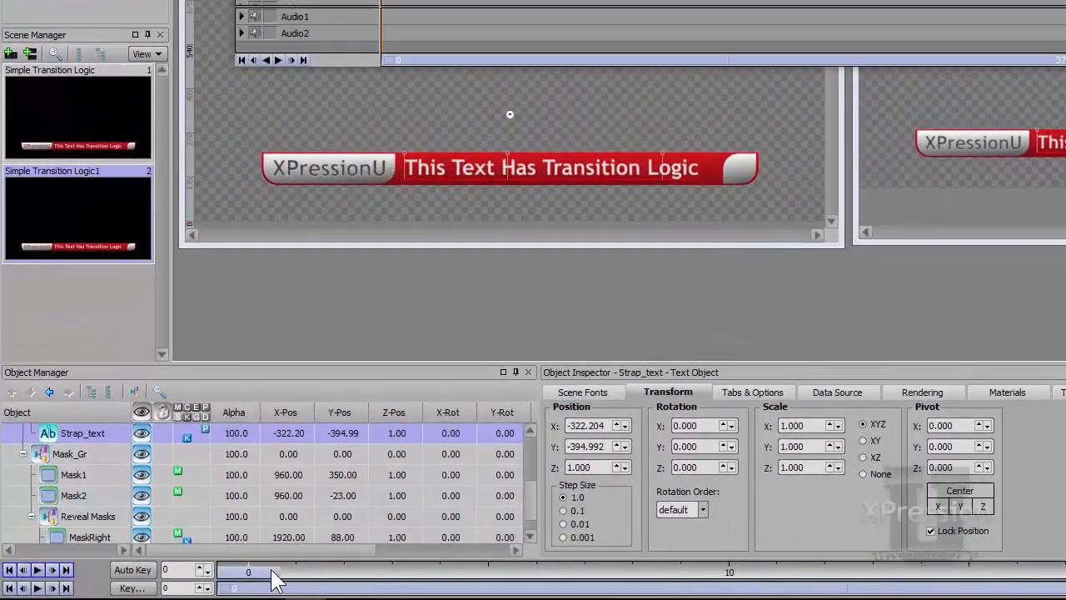
Step: At frame 10, raise Strap_text above the strap to Y position -297.992 and set a Position Y keyframe
left_click_drag(262, 574, 757, 580)
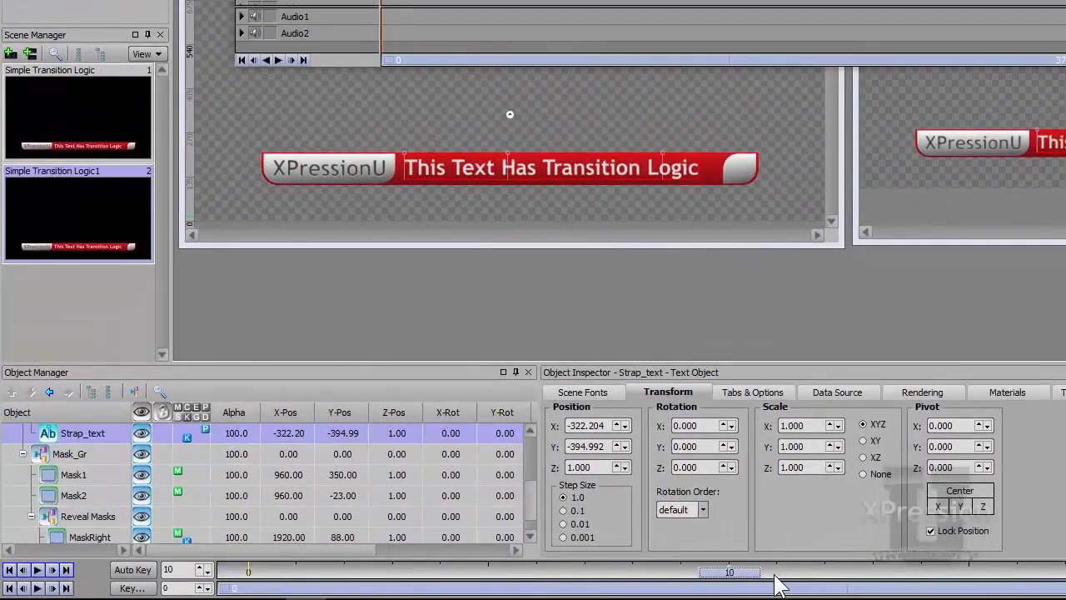
left_click_drag(574, 446, 574, 366)
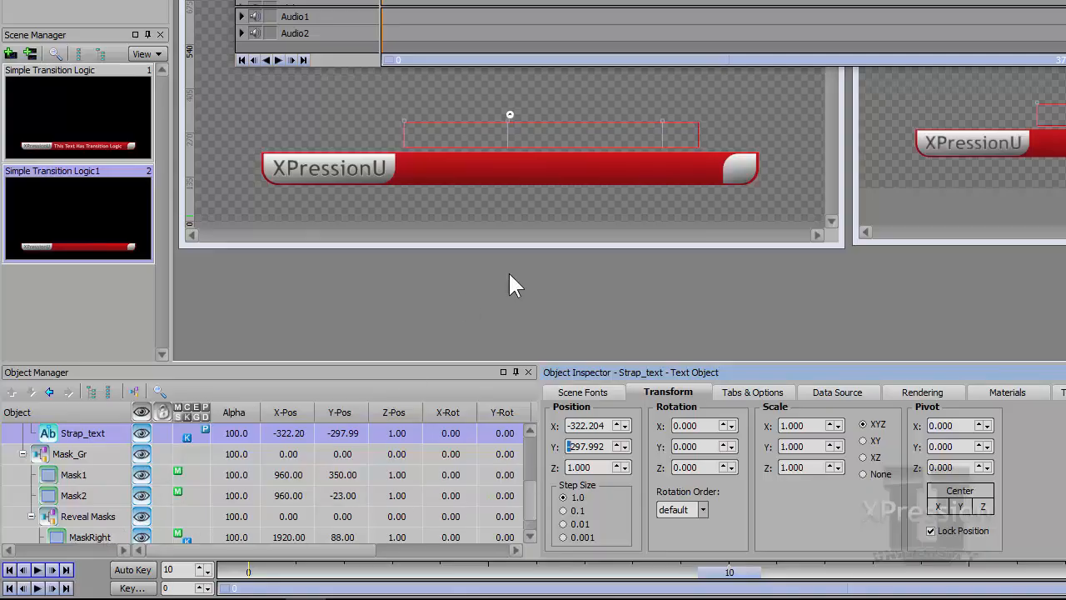
key("k")
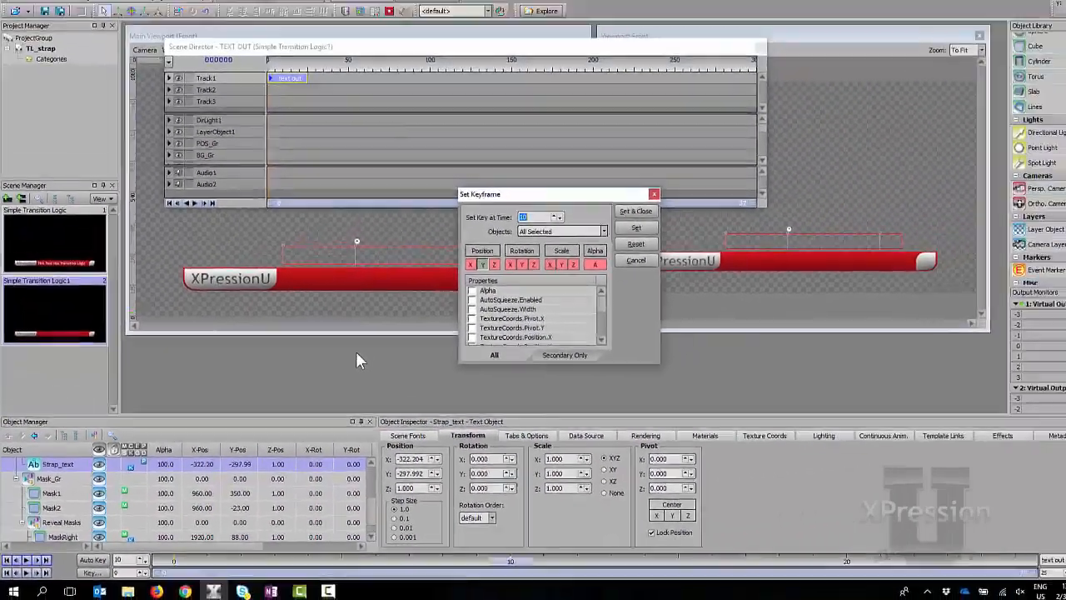
key("Return")
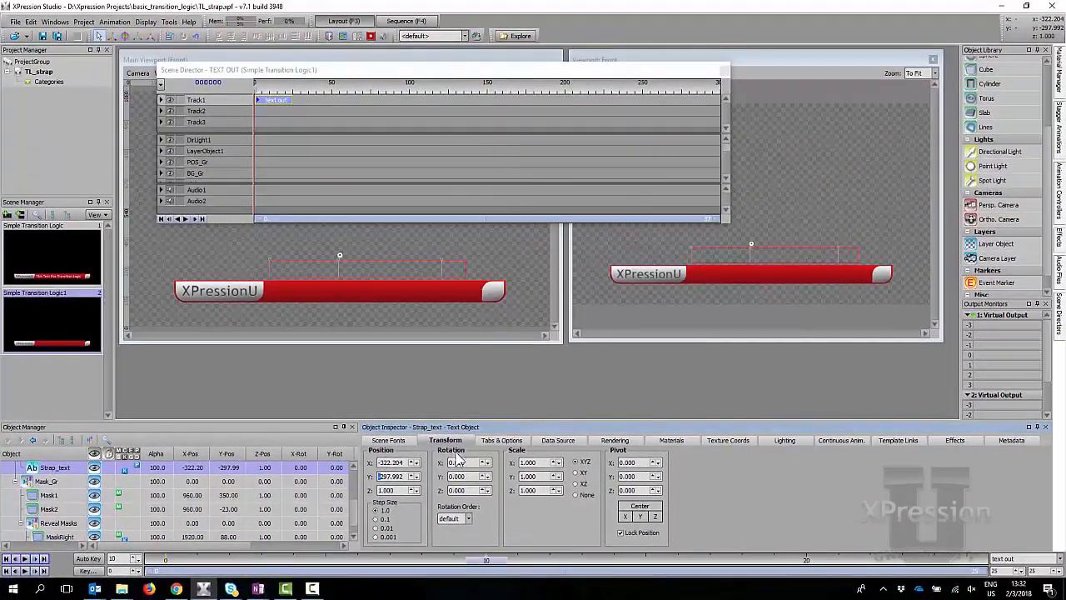
Step: Play the text out animation, shorten its length to 10 frames, and set the TEXT OUT timeline's visible range to 15 frames
left_click_drag(491, 560, 163, 558)
left_click(25, 559)
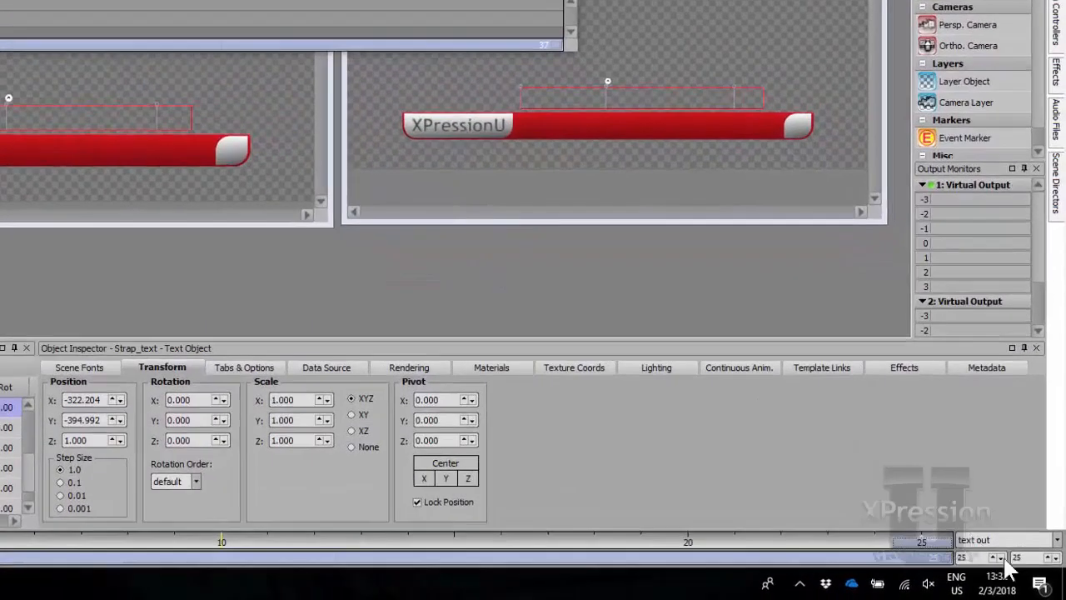
left_click_drag(1030, 559, 949, 561)
type("10")
key("Return")
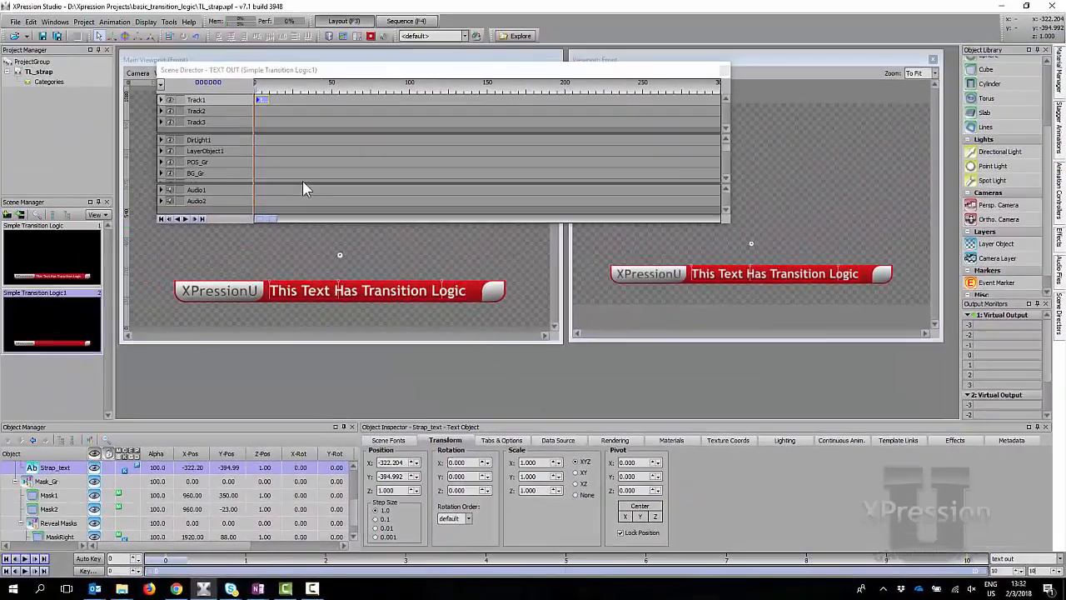
left_click_drag(273, 219, 704, 221)
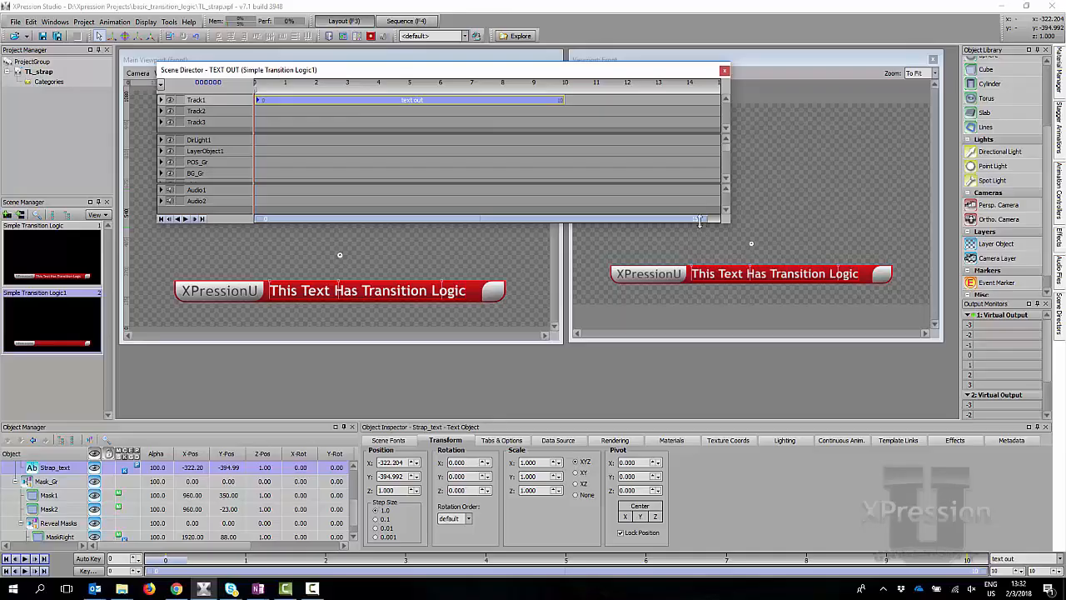
Step: Check the default animation controller length and keyframe interpolation in the editor preferences, leaving them as they are
left_click(30, 21)
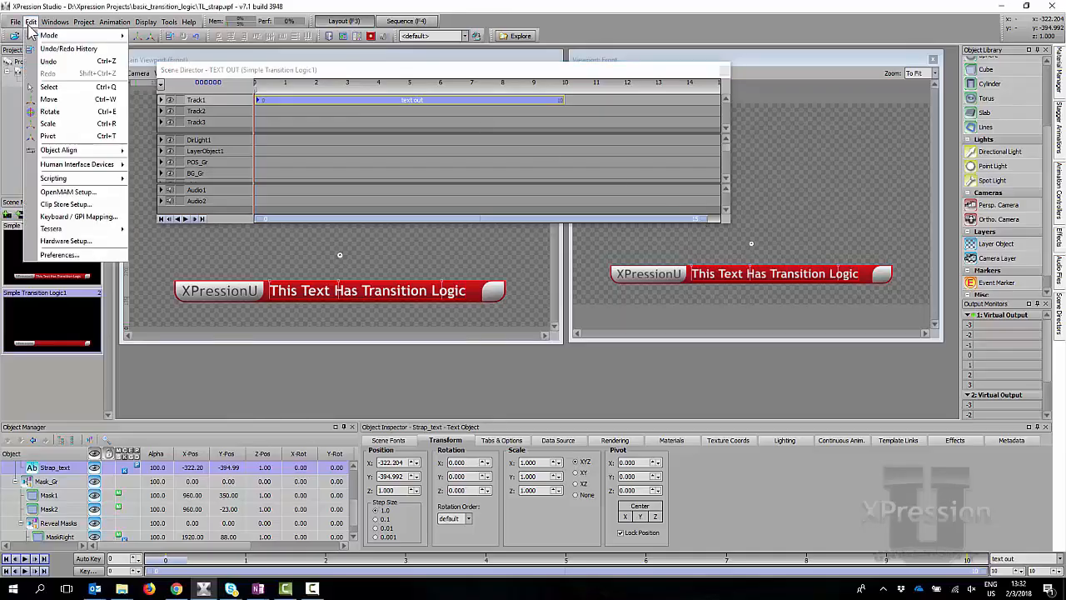
left_click(67, 255)
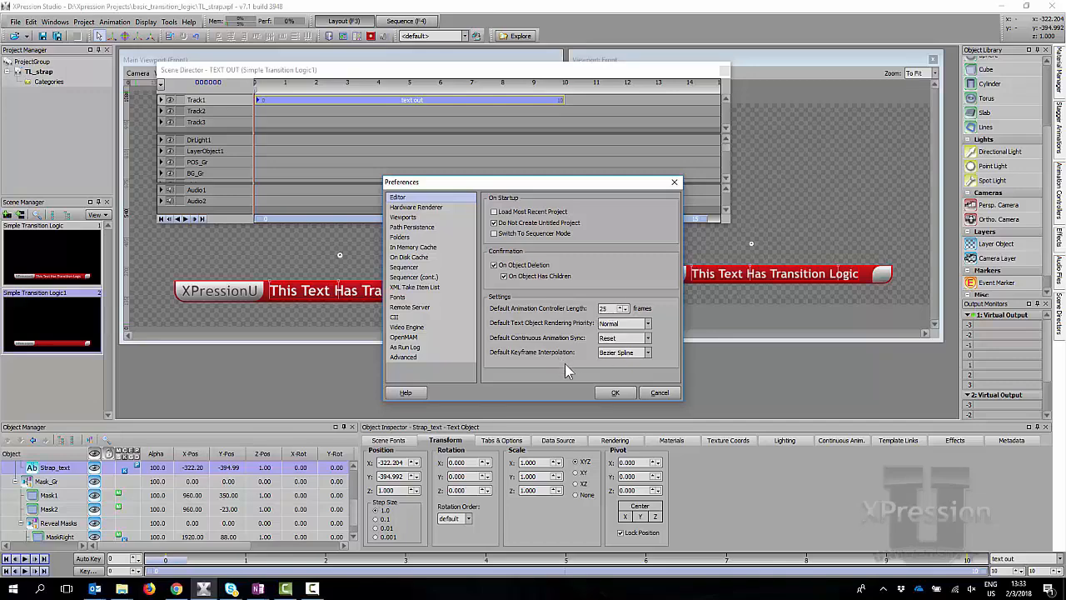
left_click(662, 393)
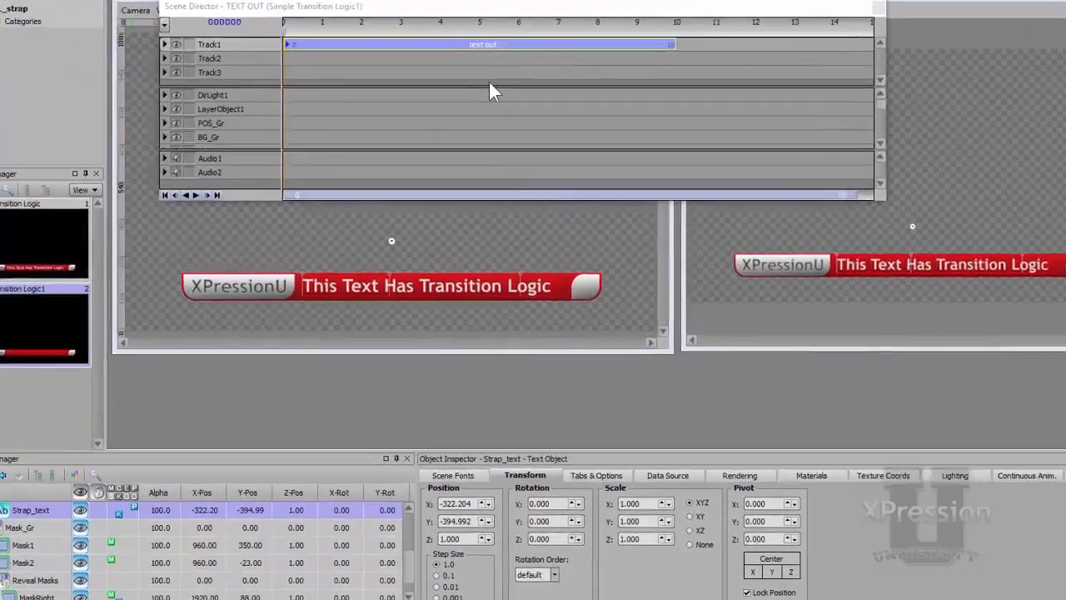
Step: In the Key Graph Editor, ease Strap_text's Position.Y curve by extending the frame 10 key's tangent handle back to about frame 1
key("F7")
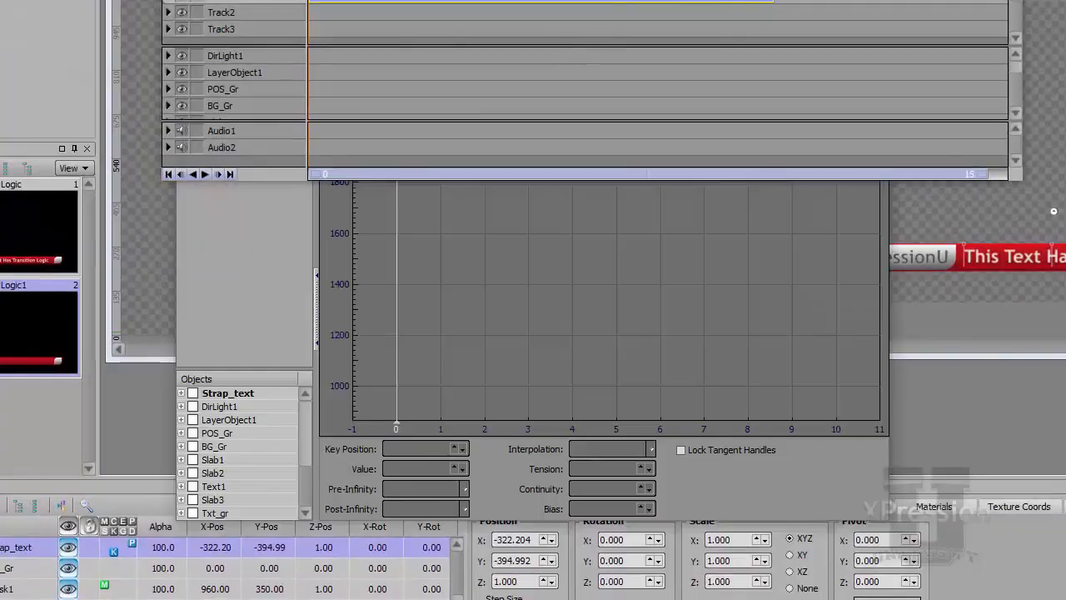
left_click(194, 393)
left_click(222, 228)
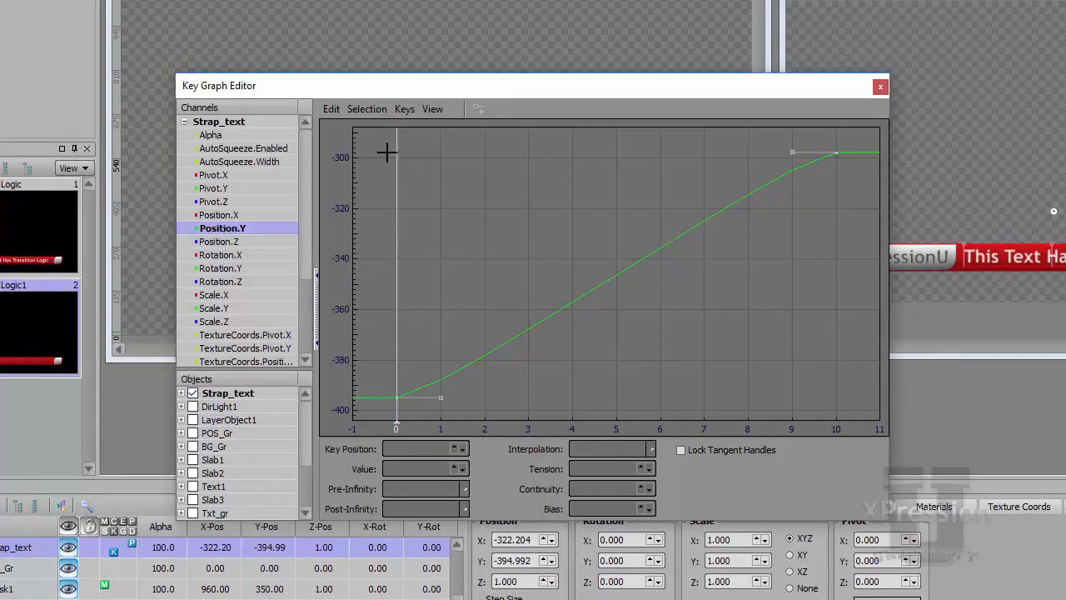
left_click_drag(810, 141, 871, 188)
left_click_drag(791, 152, 453, 152)
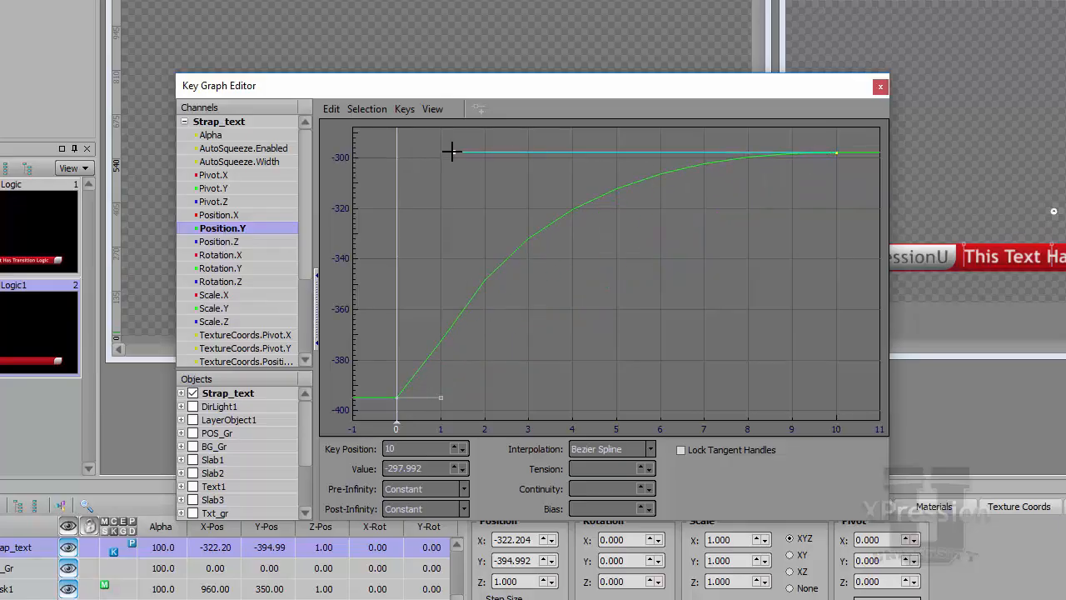
Step: Raise the frame 0 key's tangent handle on Strap_text's Position.Y curve vertically to about -361 and play the text out animation
left_click(410, 397)
left_click_drag(439, 397, 381, 312)
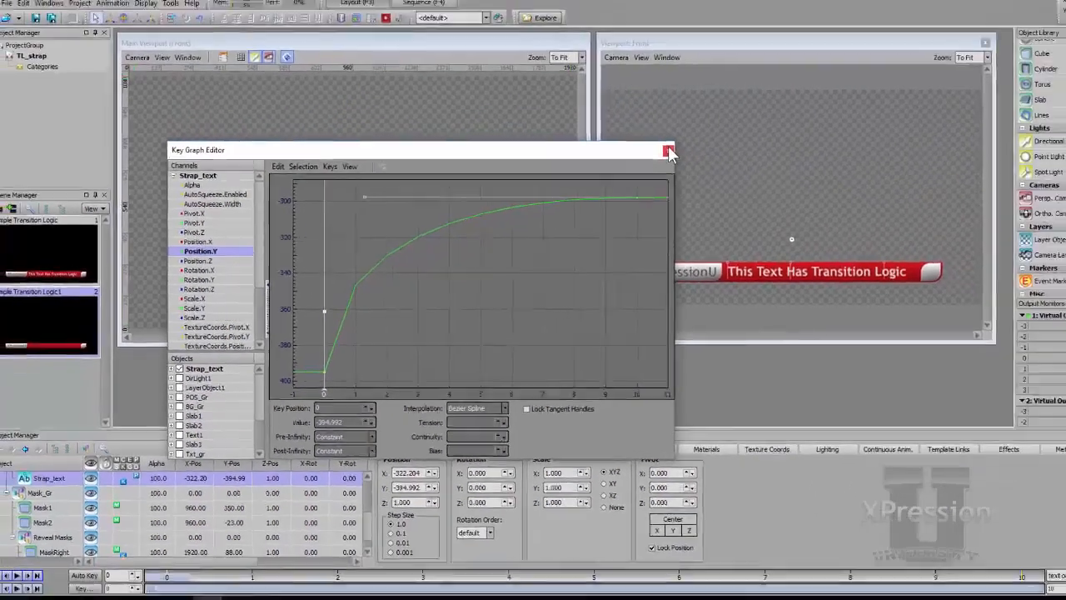
left_click(881, 87)
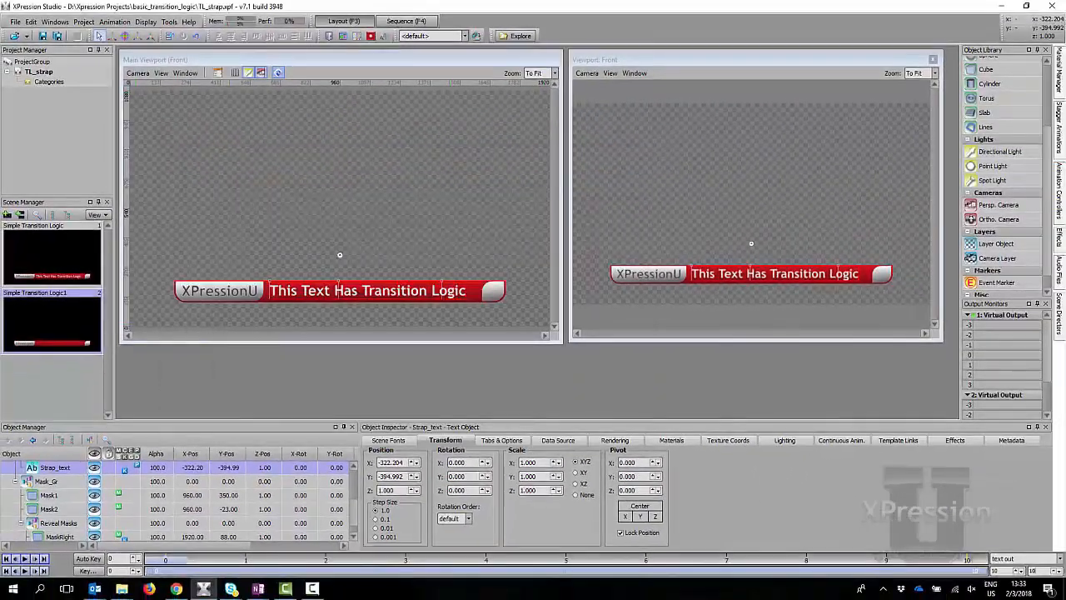
left_click(24, 571)
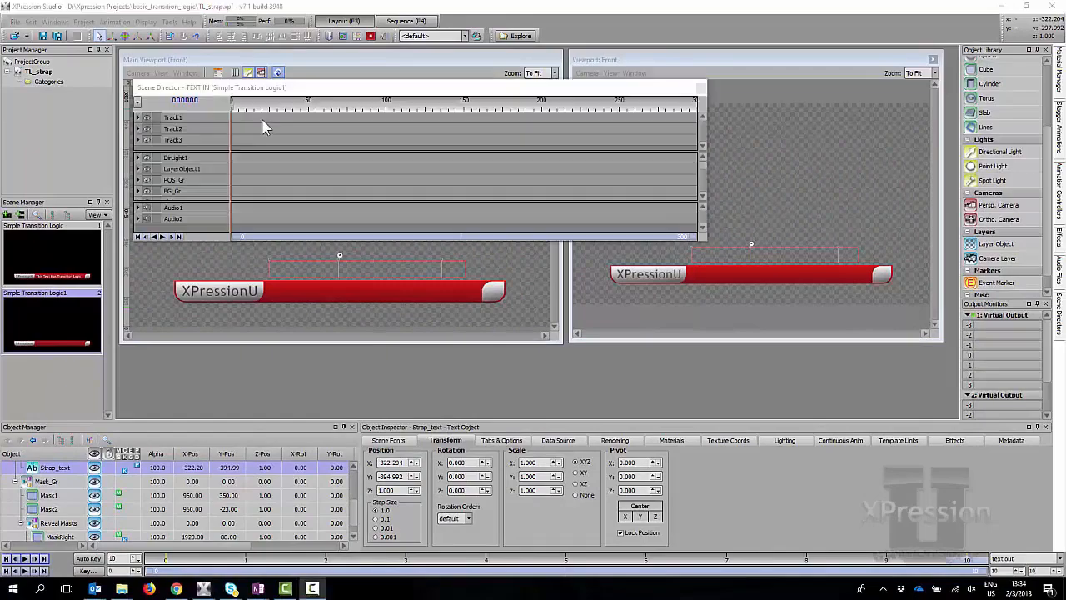
Step: Add an animation controller clip named "text in" to Track1 of the TEXT IN scene director, starting at frame 0
right_click(262, 127)
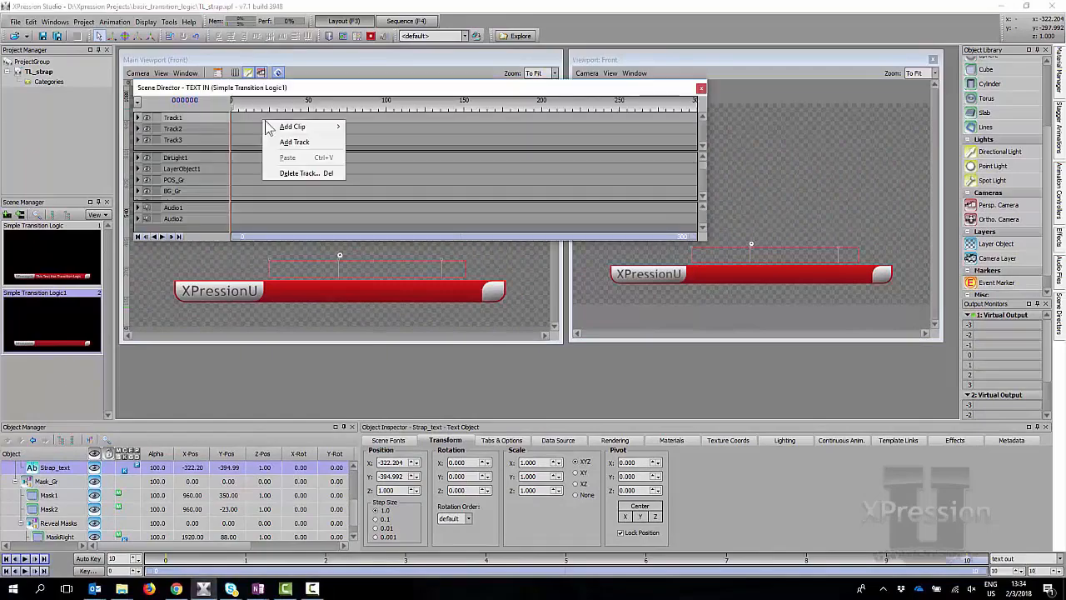
mouse_move(288, 127)
left_click(363, 138)
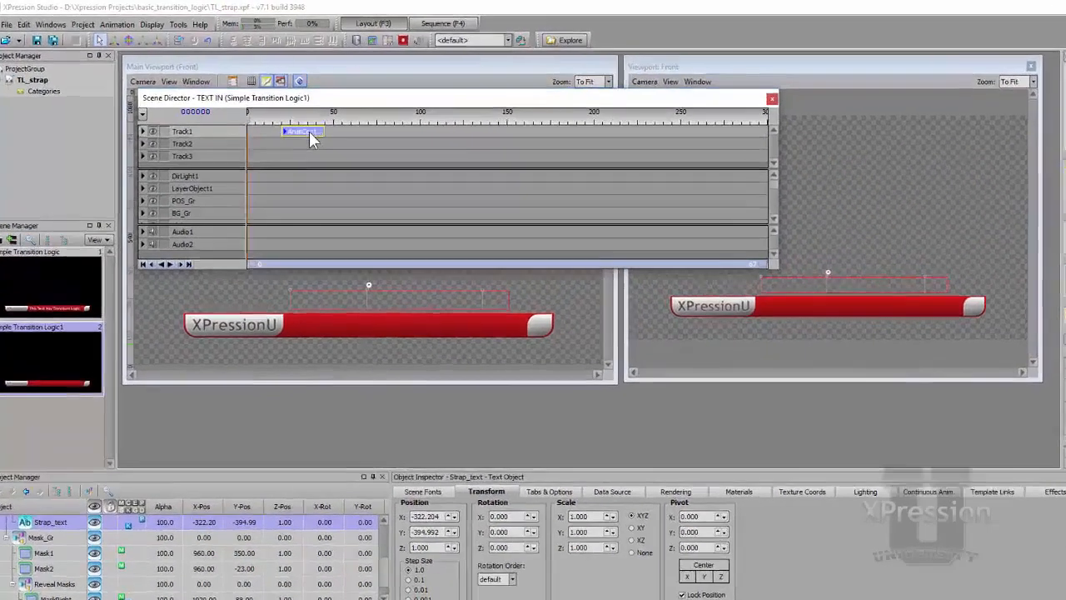
right_click(286, 118)
left_click(308, 138)
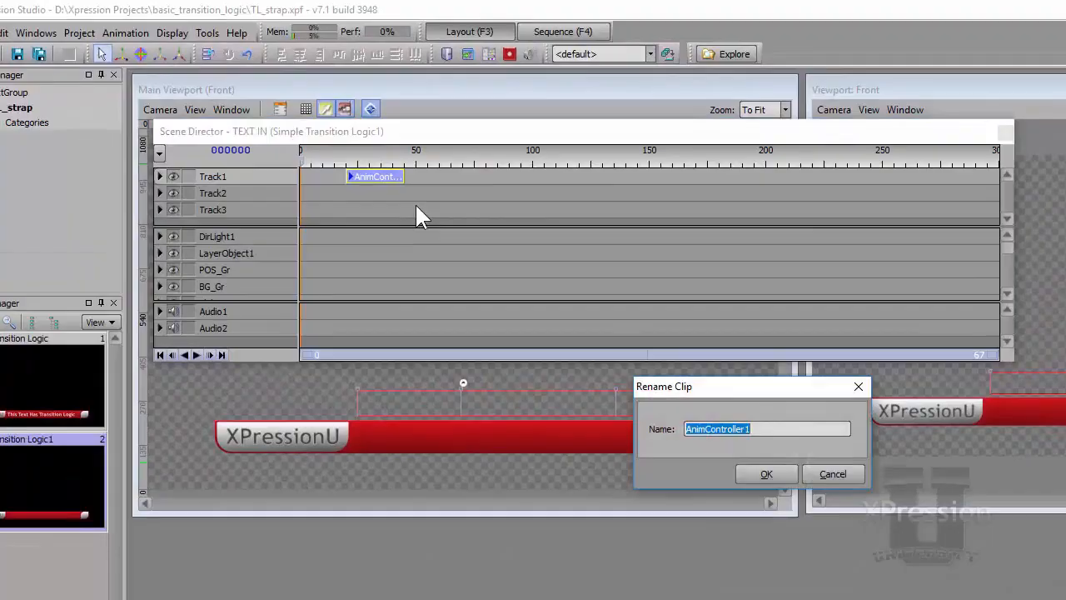
type("text in")
key("Return")
left_click_drag(380, 176, 336, 177)
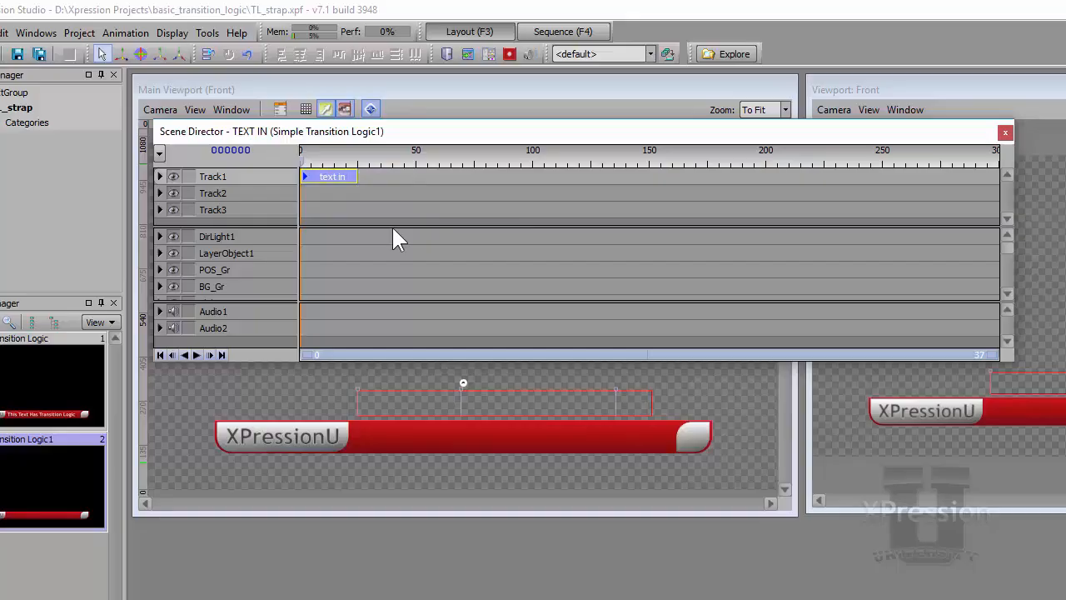
left_click_drag(998, 356, 818, 408)
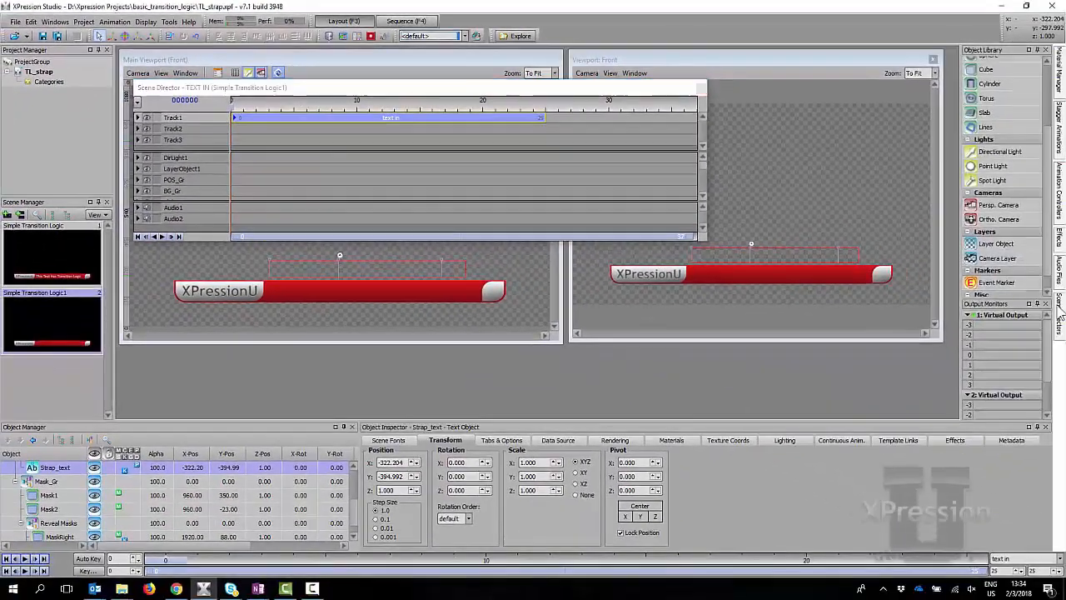
Step: Set the TEXT OUT scene director to frame 0 so Strap_text sits back on the strap, then close that director
left_click(1060, 311)
double_click(914, 114)
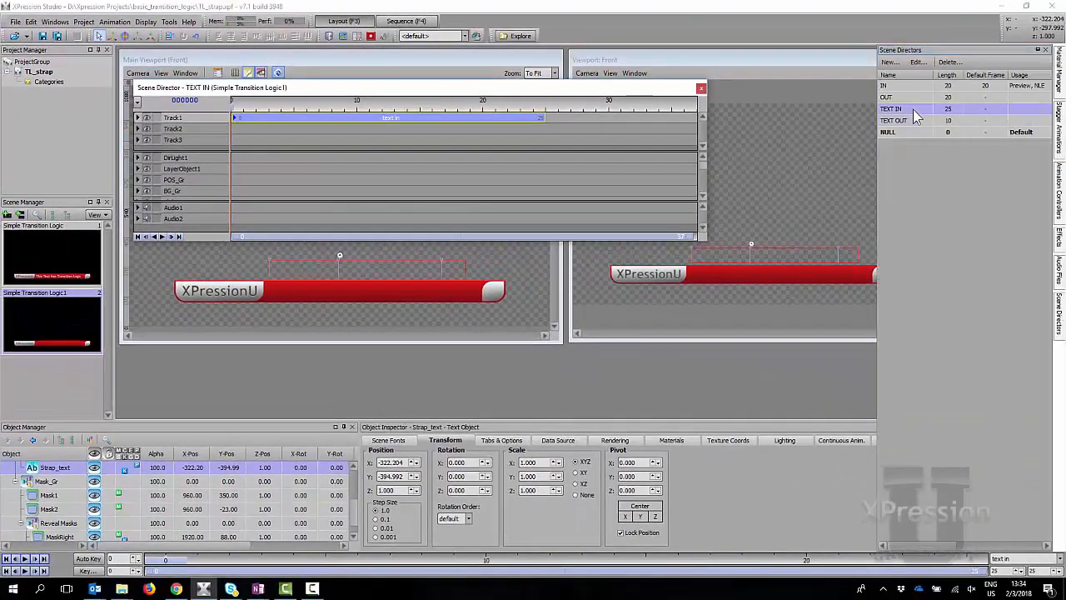
double_click(913, 120)
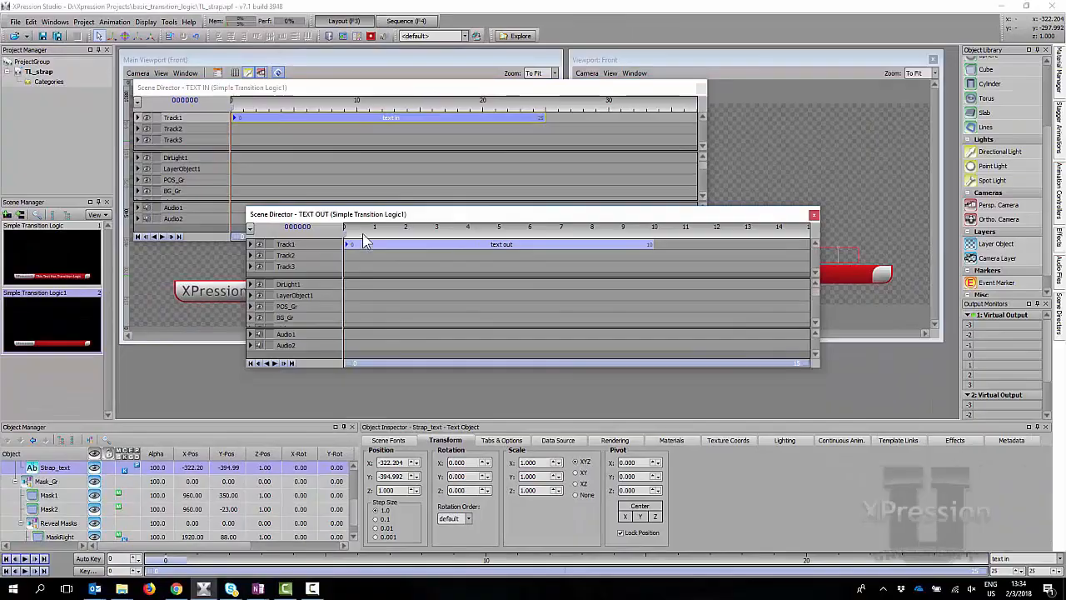
left_click_drag(568, 216, 236, 240)
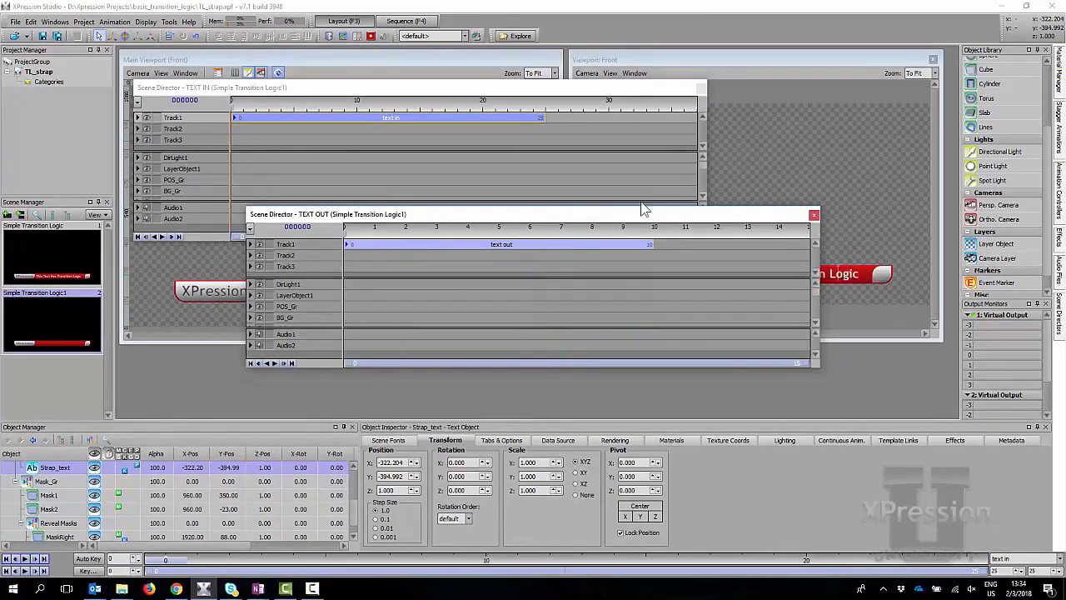
left_click(814, 216)
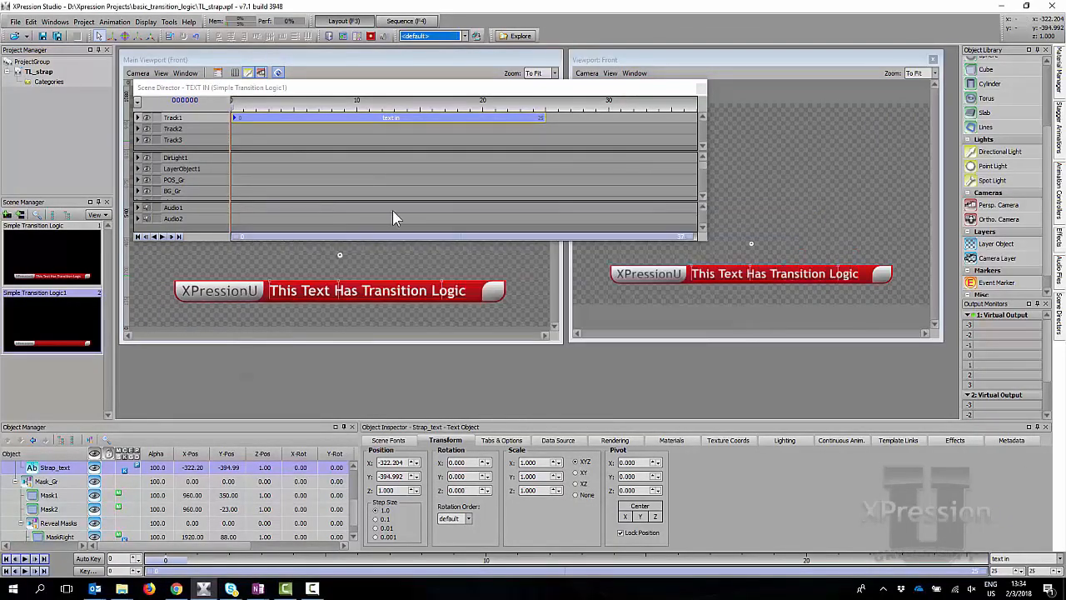
Step: At frame 10 of the text in animation, set a Position Y keyframe for Strap_text in its on-strap position
left_click_drag(241, 106, 360, 115)
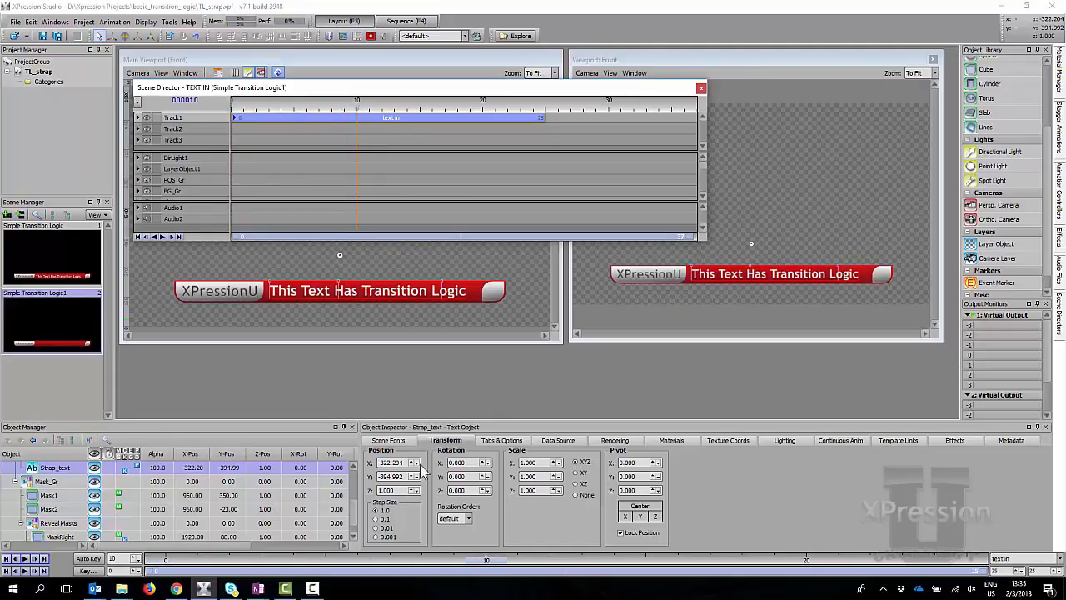
key("k")
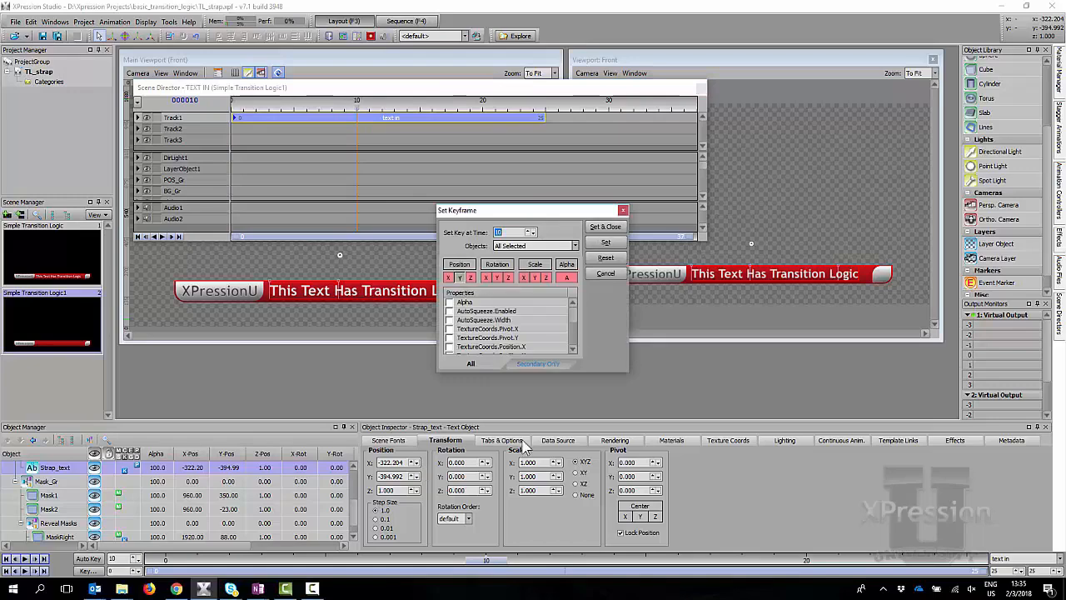
key("Return")
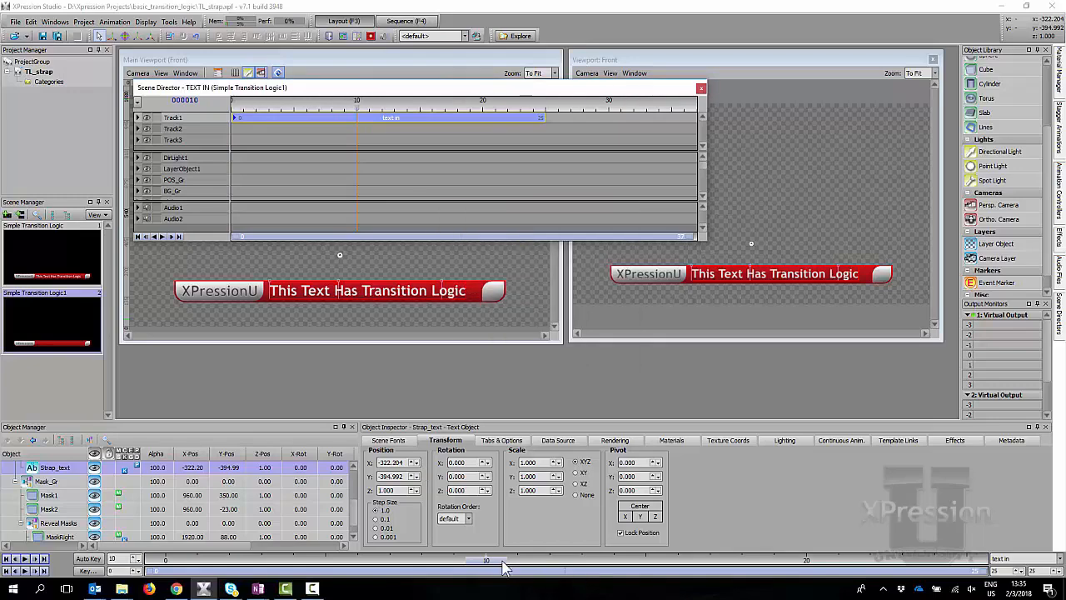
Step: At frame 0, lower Strap_text below the strap to Y position -489.992 and set a Position Y keyframe
left_click_drag(487, 561, 164, 562)
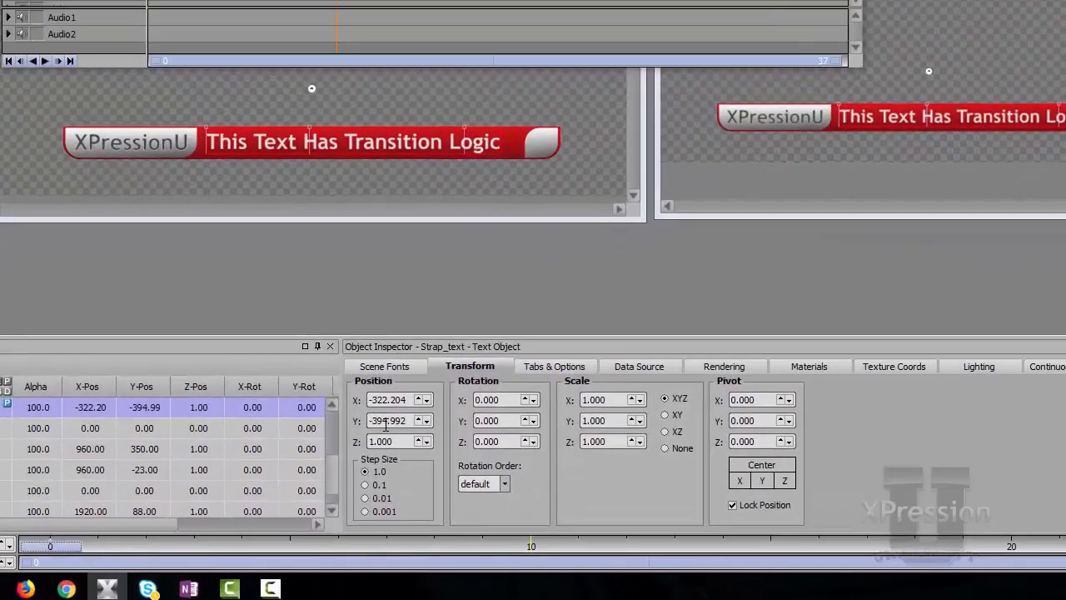
left_click_drag(385, 425, 386, 504)
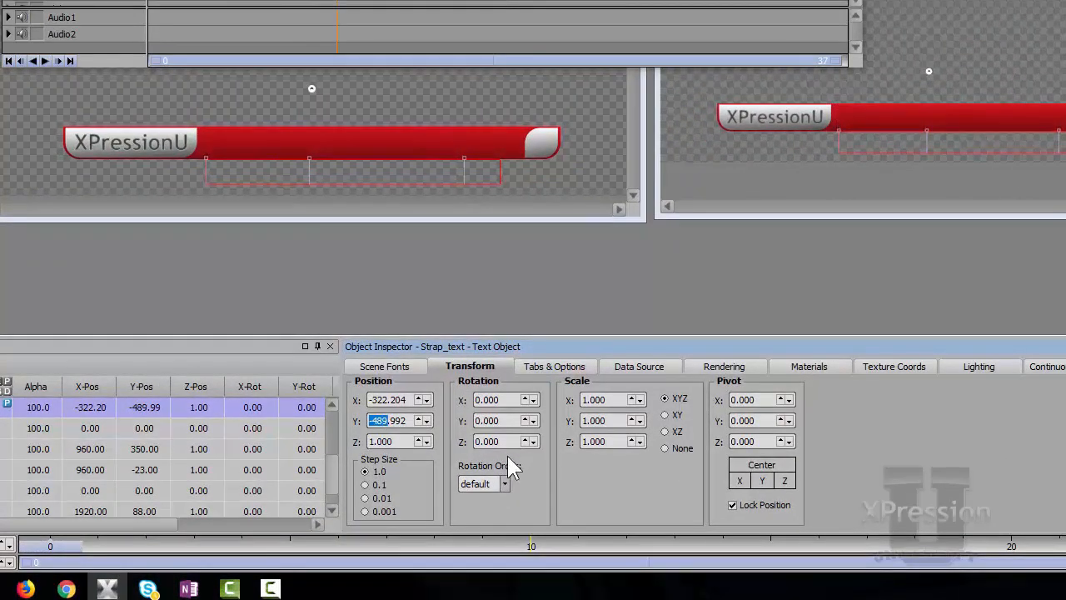
key("k")
key("Return")
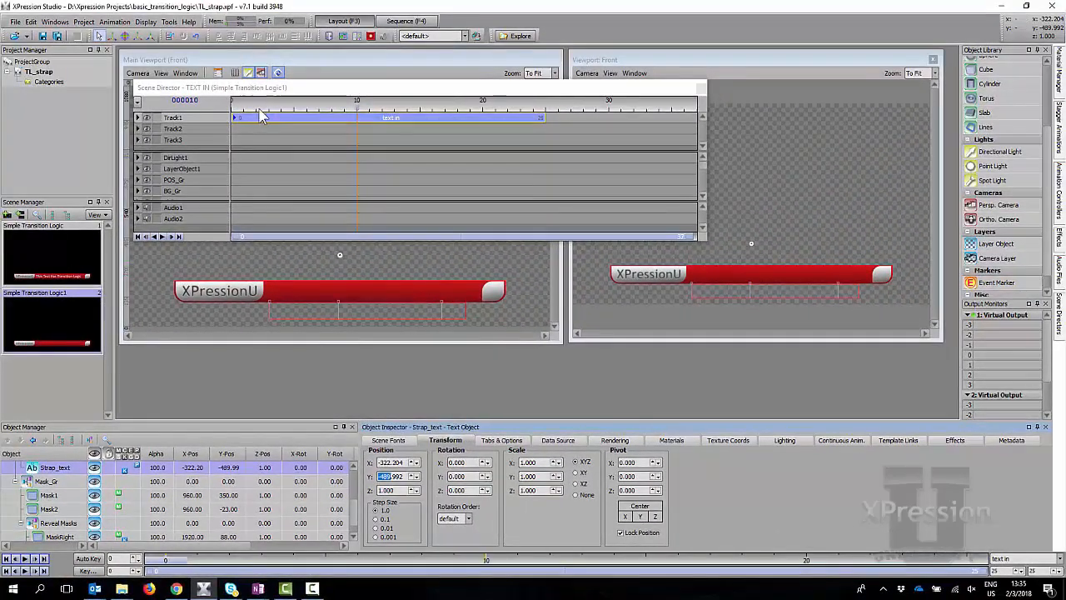
Step: Play the text in animation and shorten its length to 10 frames
left_click_drag(243, 62, 159, 62)
key("space")
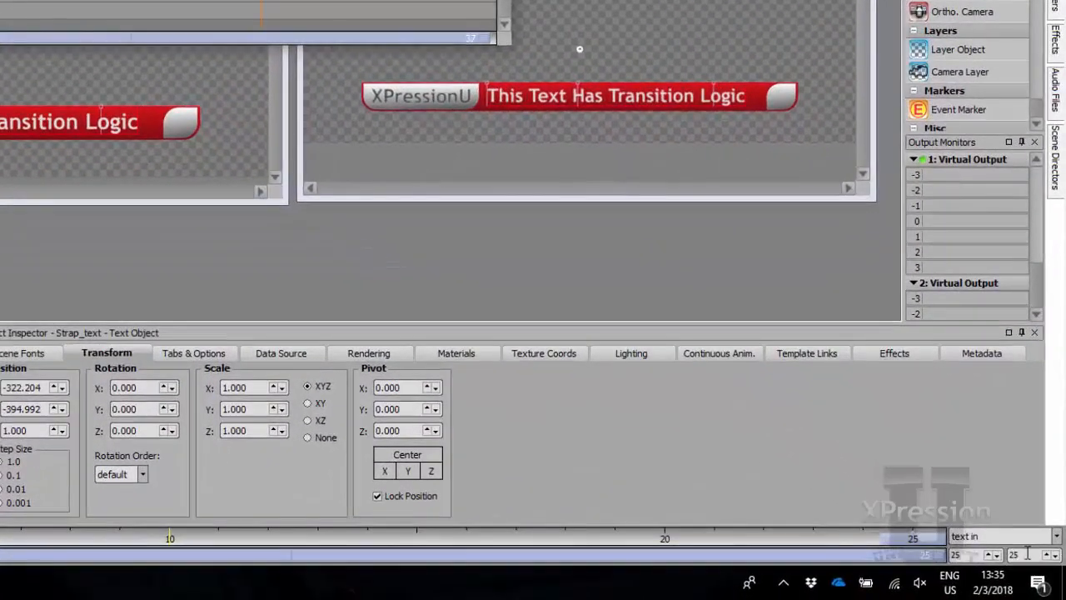
left_click_drag(1027, 553, 1008, 553)
type("10")
key("Return")
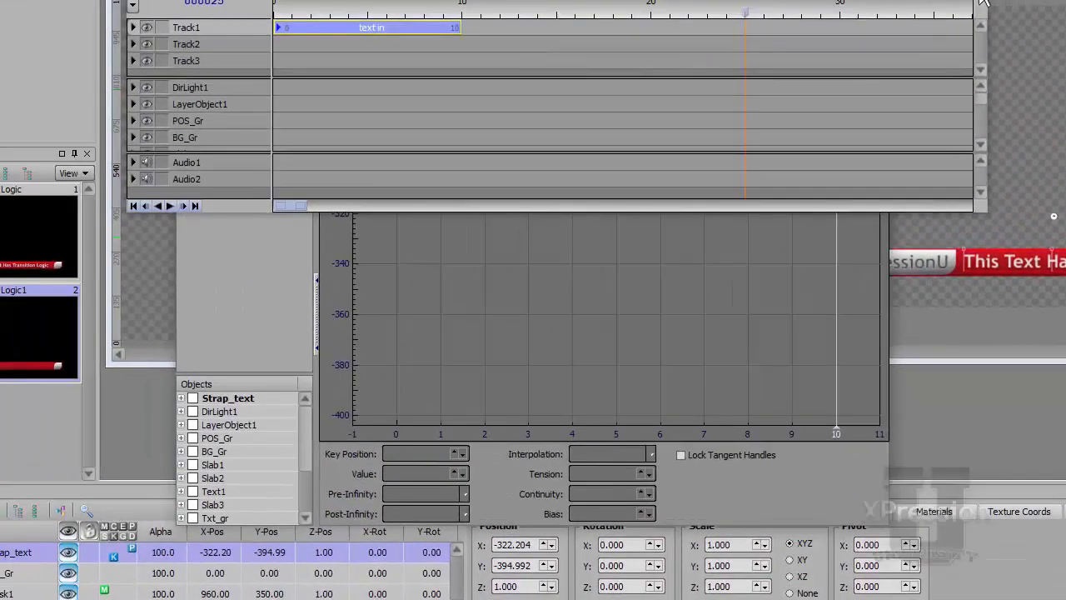
Step: In the Key Graph Editor, ease Strap_text's text in Position.Y curve by extending the frame 10 key's tangent handle back to about frame 0.4
left_click(448, 321)
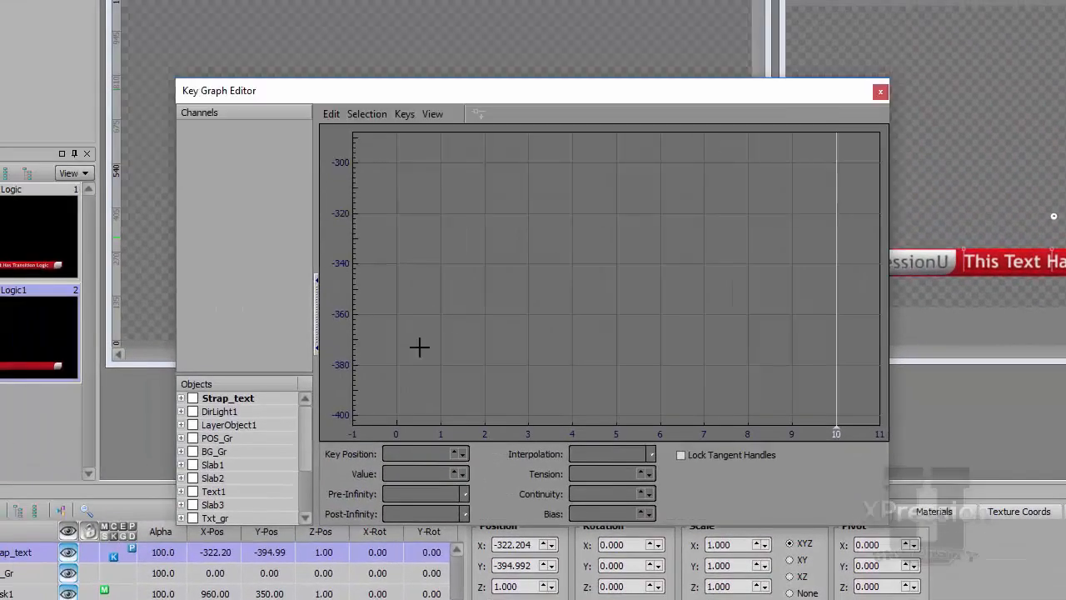
left_click(192, 398)
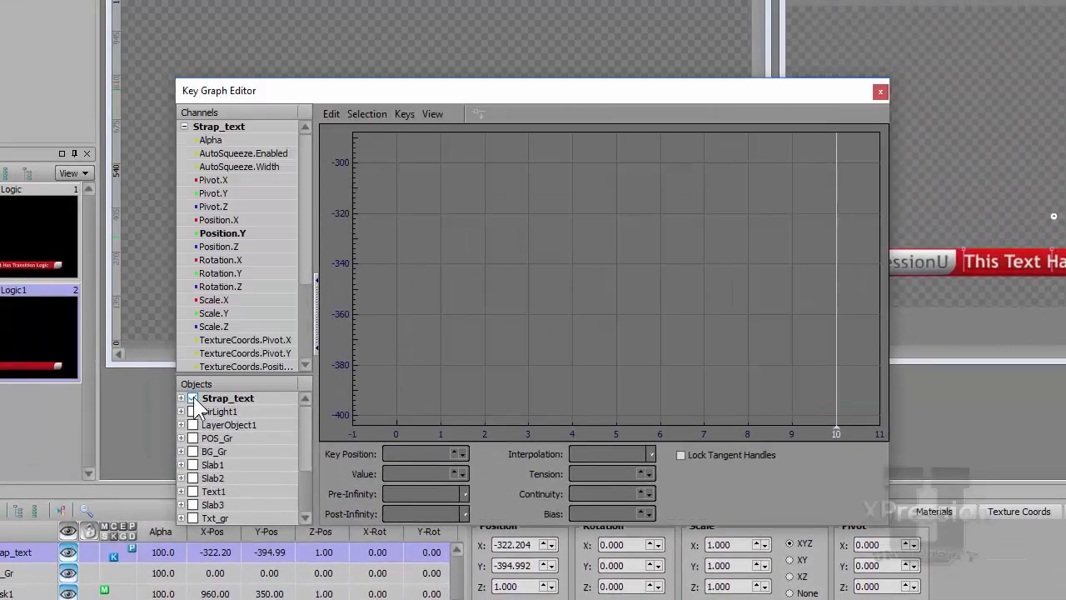
left_click(221, 232)
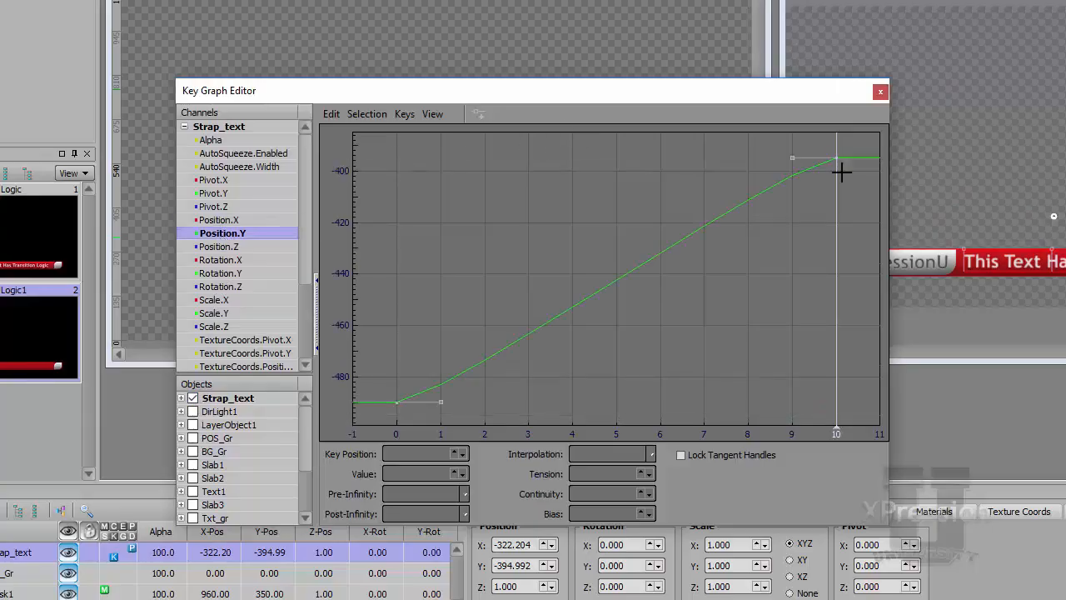
left_click(802, 158)
left_click_drag(794, 157, 412, 157)
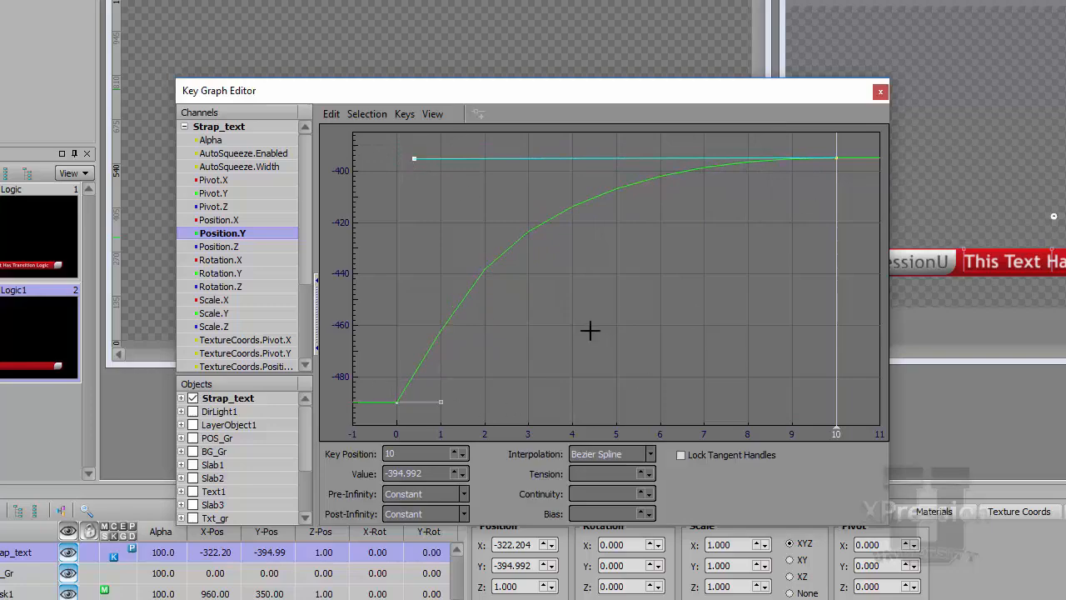
Step: Raise the frame 0 key's tangent handle vertically to about -444, close the graph editor, and play the text in animation
left_click(437, 425)
left_click_drag(376, 394, 396, 284)
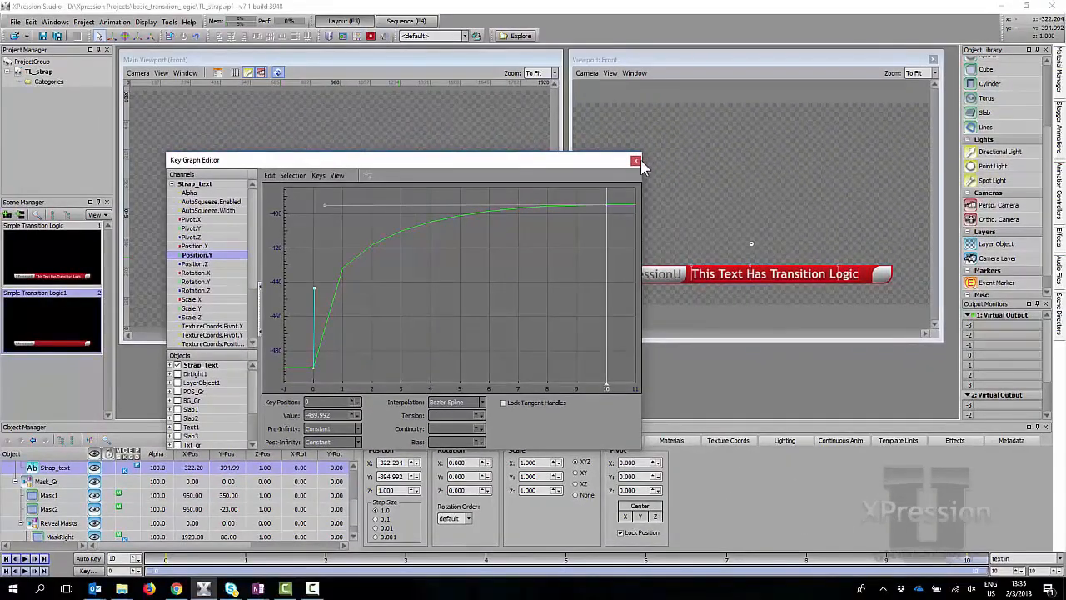
left_click(635, 160)
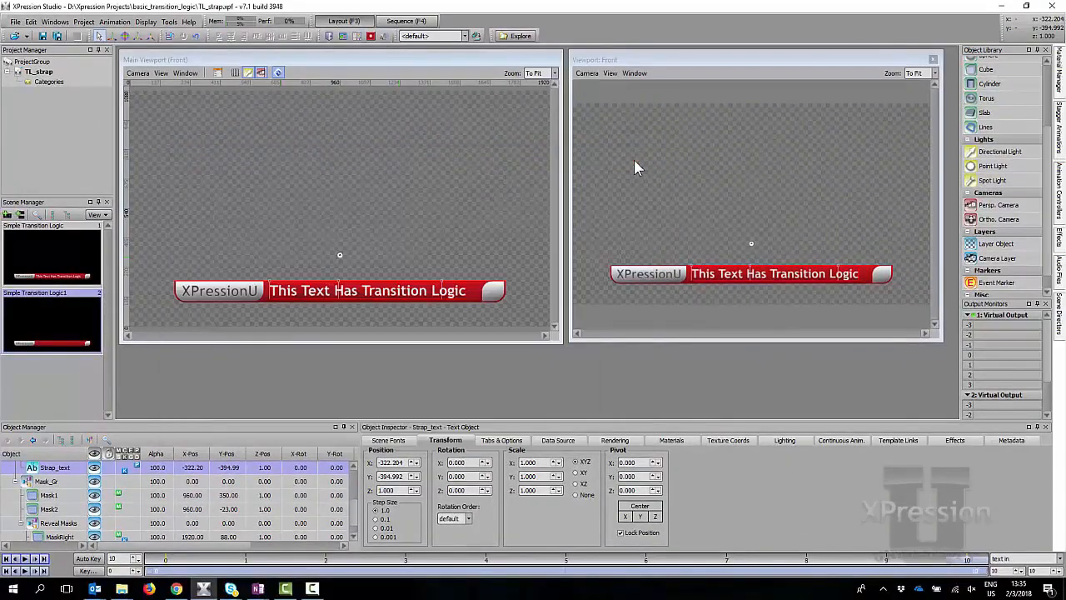
left_click(11, 571)
left_click(24, 570)
Step: Open the IN scene director, play it to check the strap reveal, and close it
left_click(1060, 312)
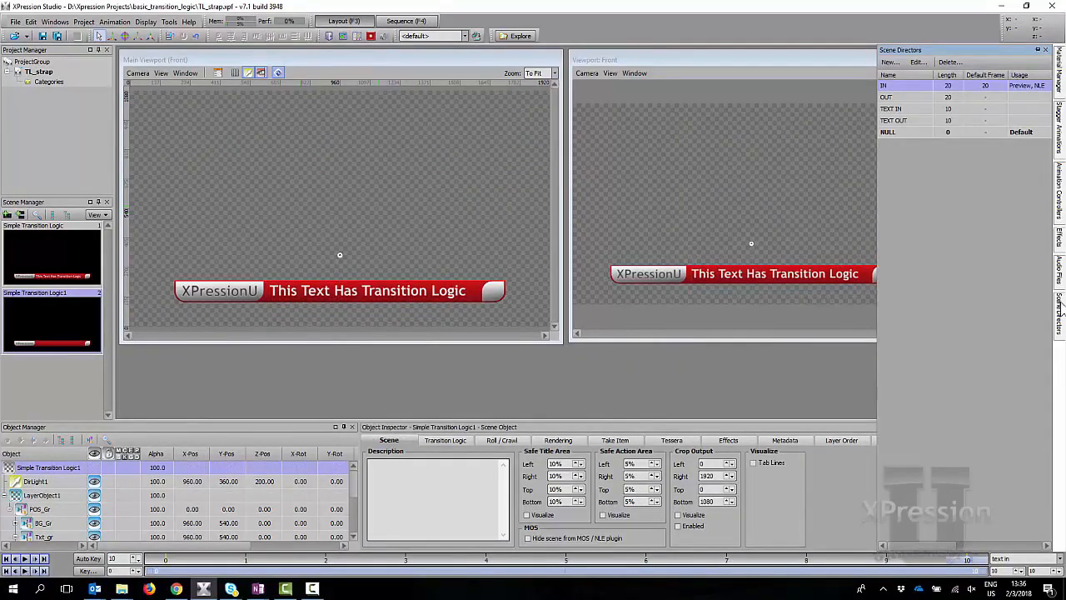
double_click(912, 87)
left_click_drag(568, 214, 245, 87)
key("space")
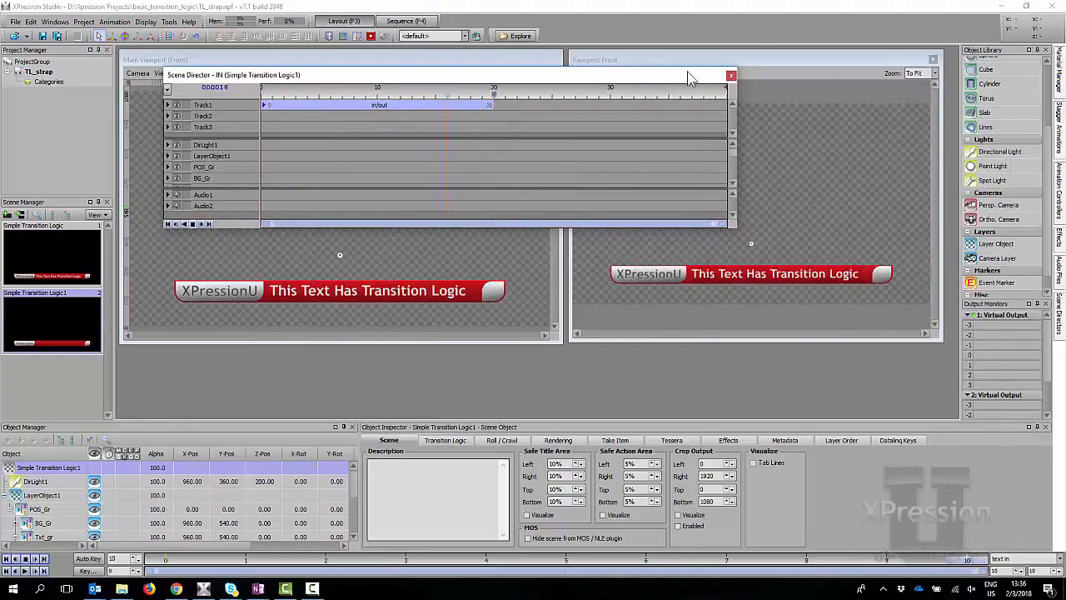
left_click(731, 75)
Step: Open the OUT scene director, play it to check the strap's exit, return to frame 0, and close it
left_click(1059, 329)
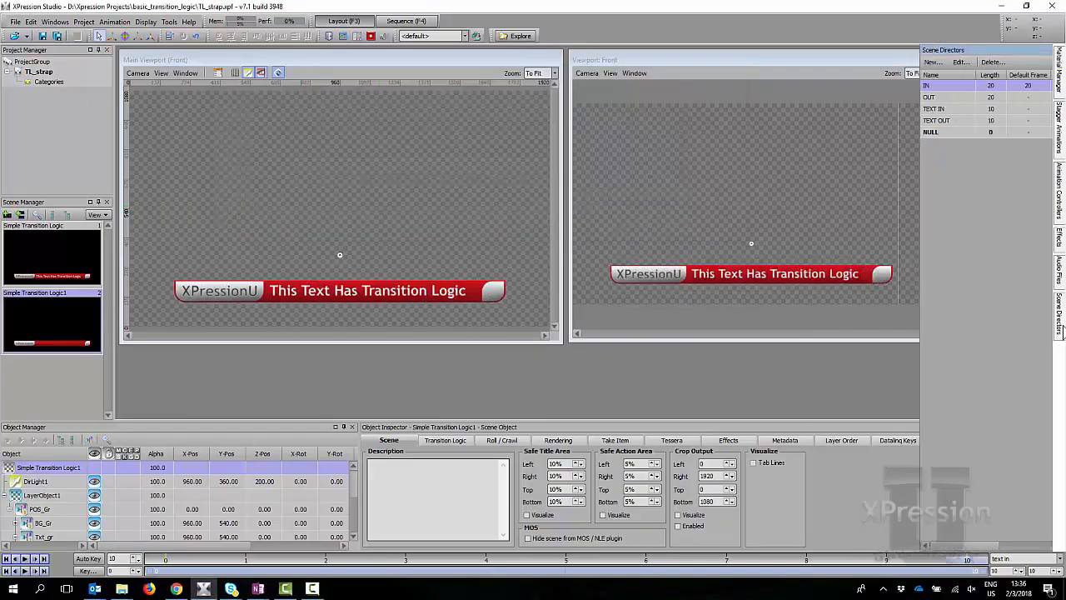
double_click(887, 96)
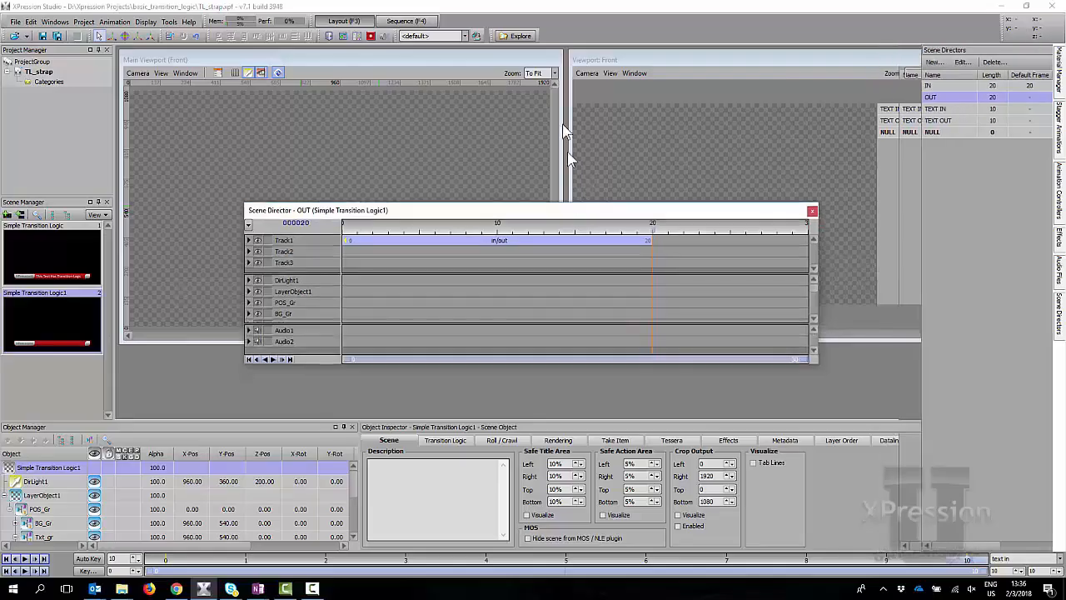
left_click_drag(586, 213, 551, 83)
key("space")
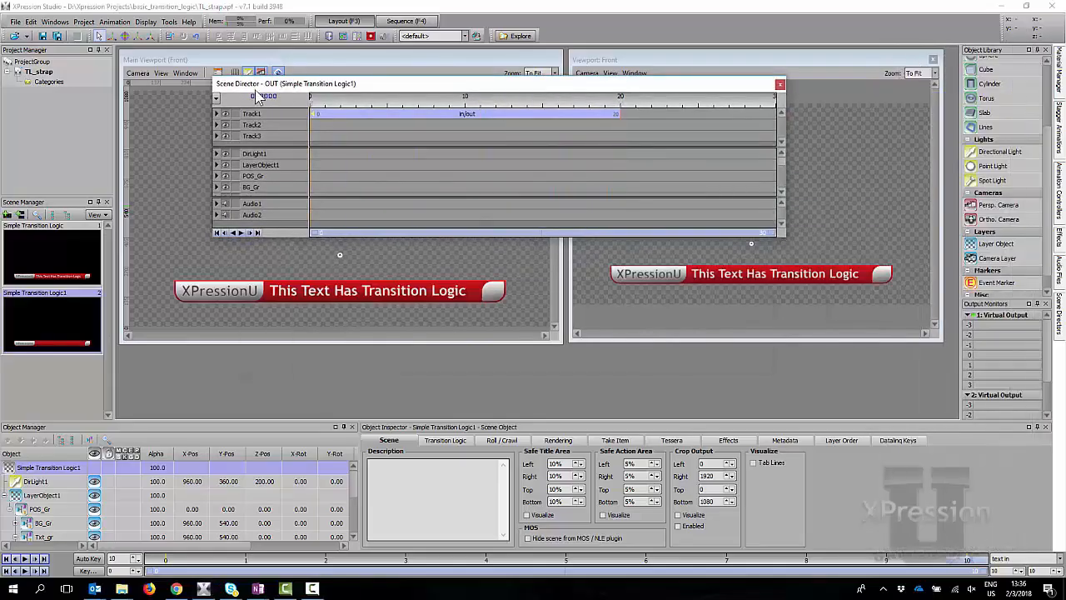
left_click(316, 101)
left_click(779, 84)
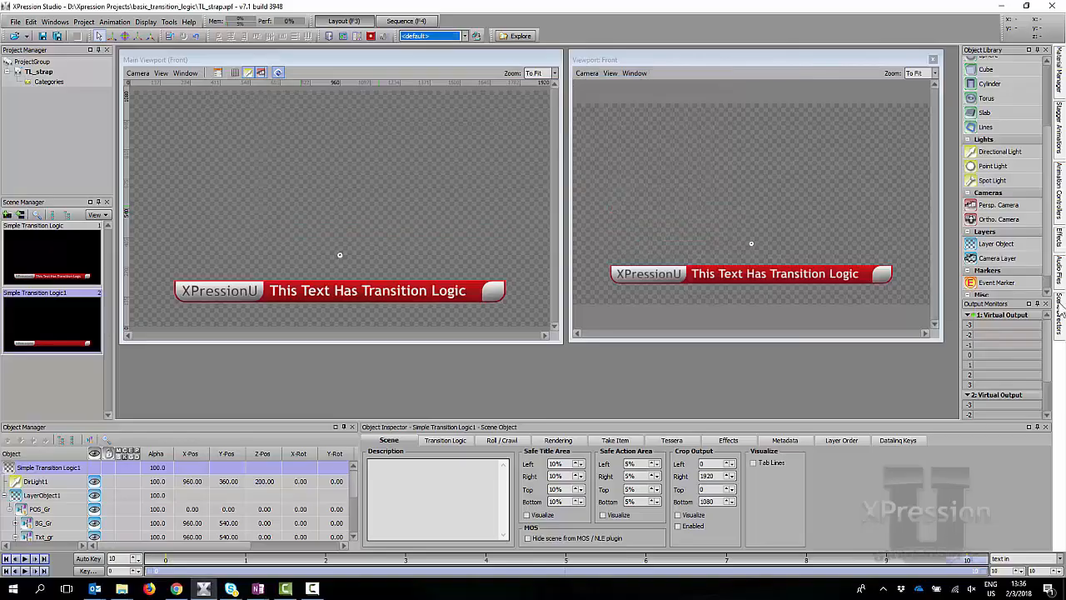
Step: Open the TEXT IN scene director, set its default frame marker at frame 10, and close it
mouse_move(1059, 310)
double_click(920, 110)
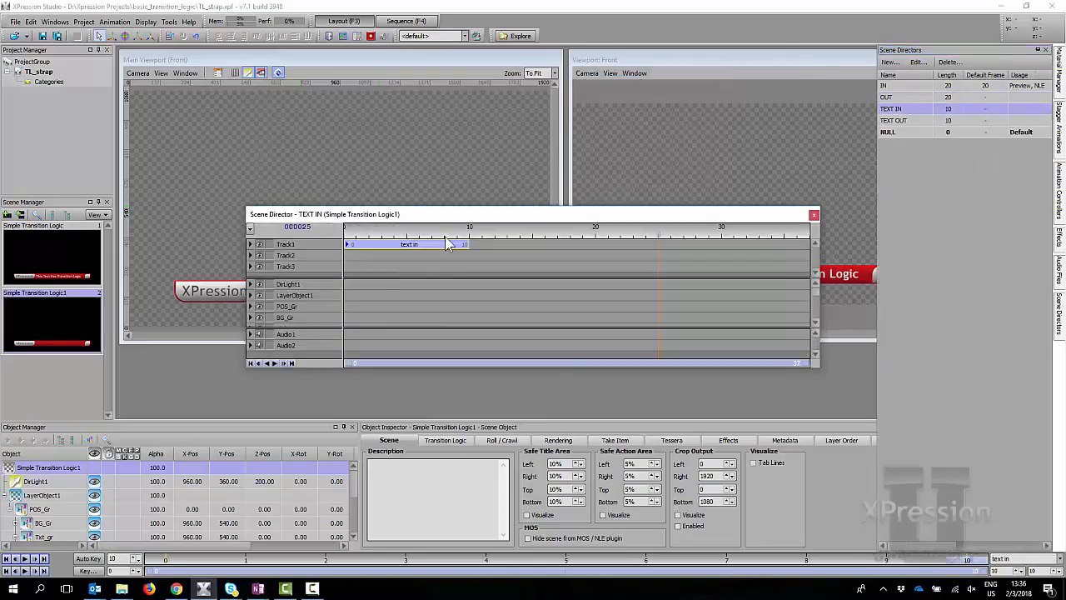
left_click_drag(373, 117, 346, 76)
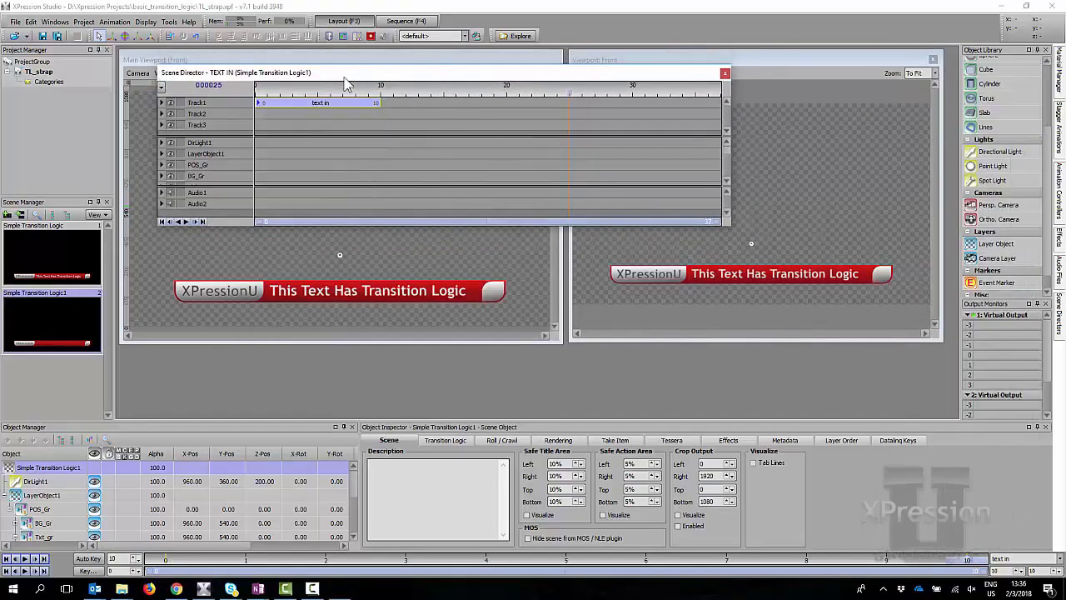
left_click_drag(287, 91, 383, 94)
right_click(383, 100)
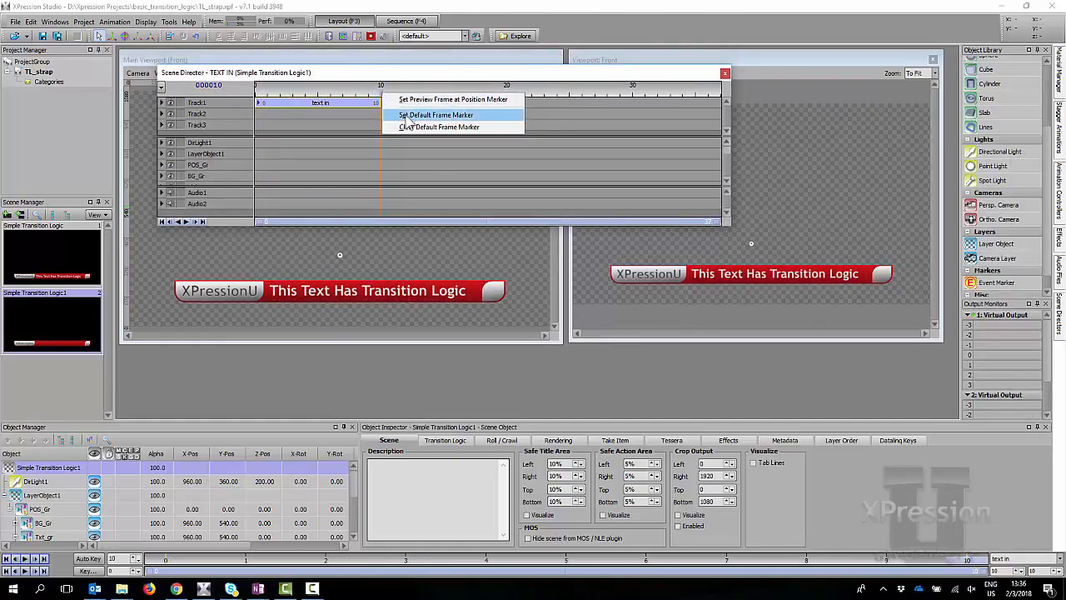
left_click(406, 117)
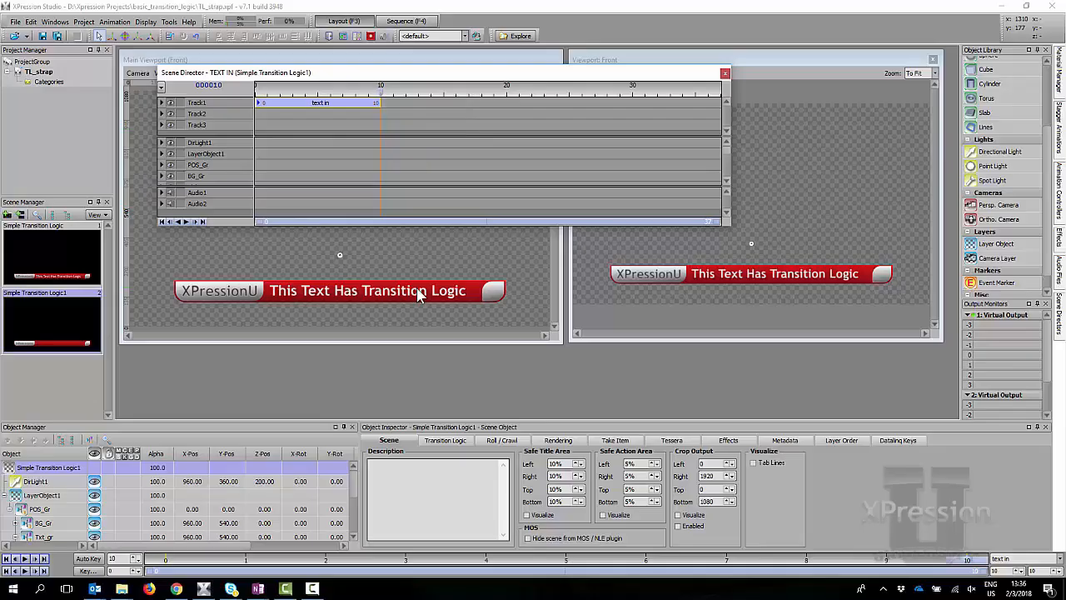
left_click(725, 75)
Step: Open the TEXT OUT scene director, check its text out clip at frame 0, and close it
left_click(1060, 310)
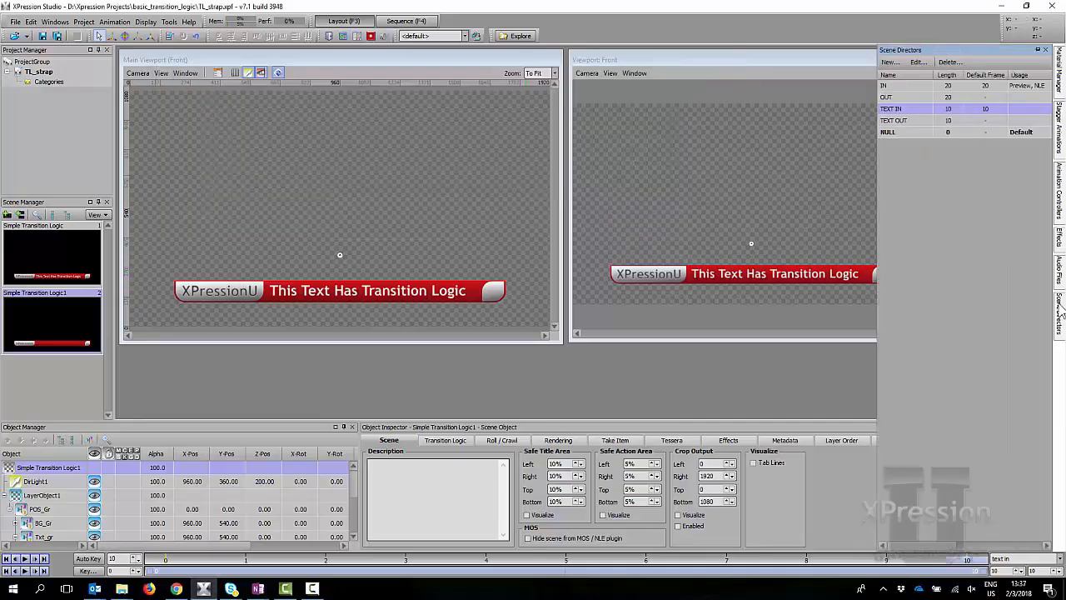
double_click(908, 121)
left_click_drag(546, 213, 465, 90)
left_click_drag(294, 108, 225, 124)
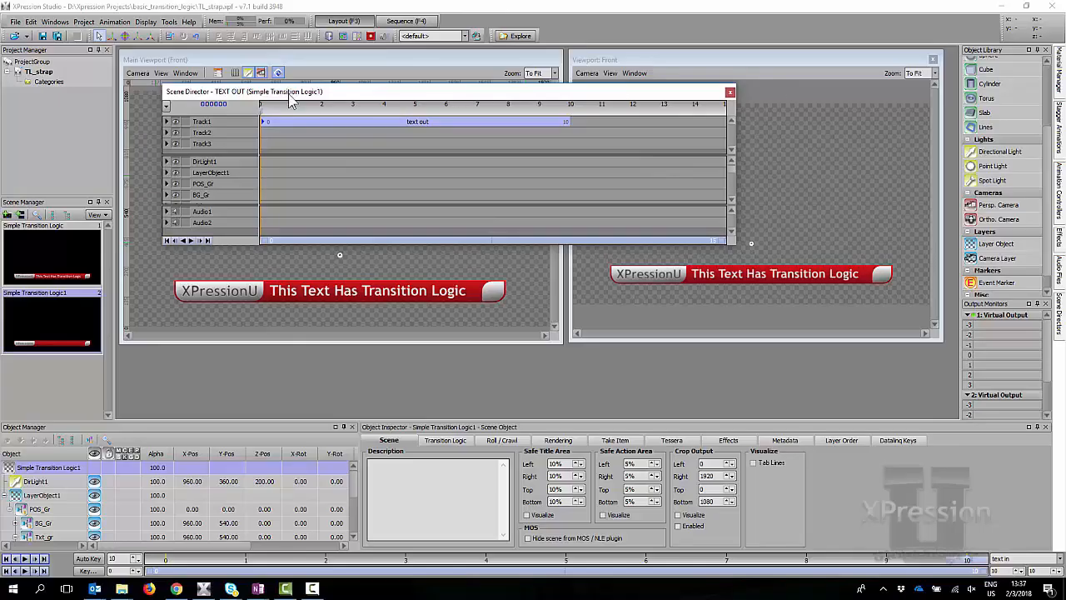
left_click(730, 92)
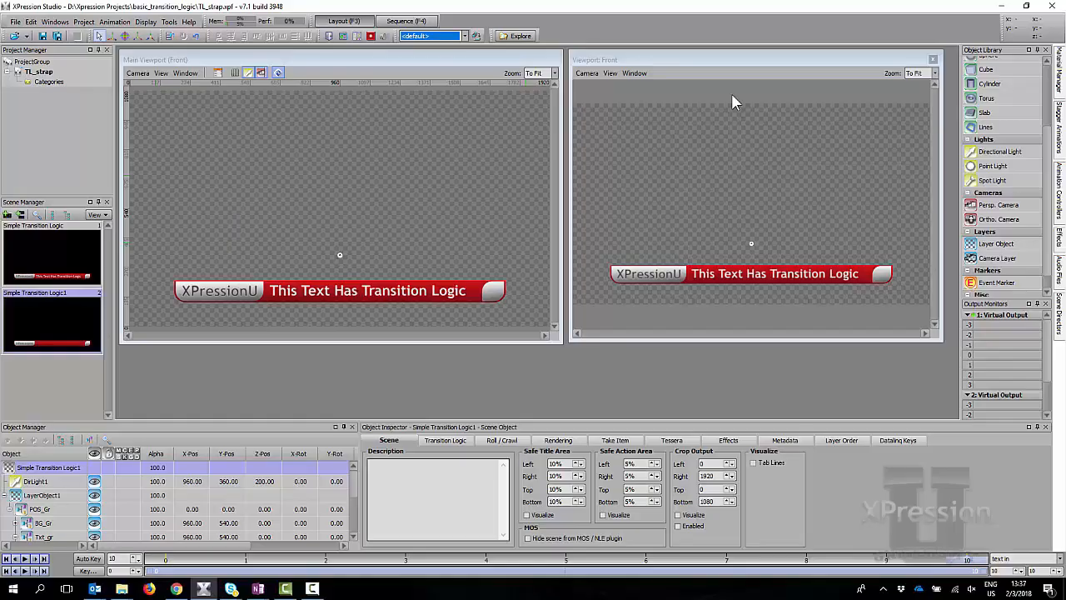
Step: Add the Simple Transition Logic1 scene to a new sequencer group and take it online
left_click(406, 21)
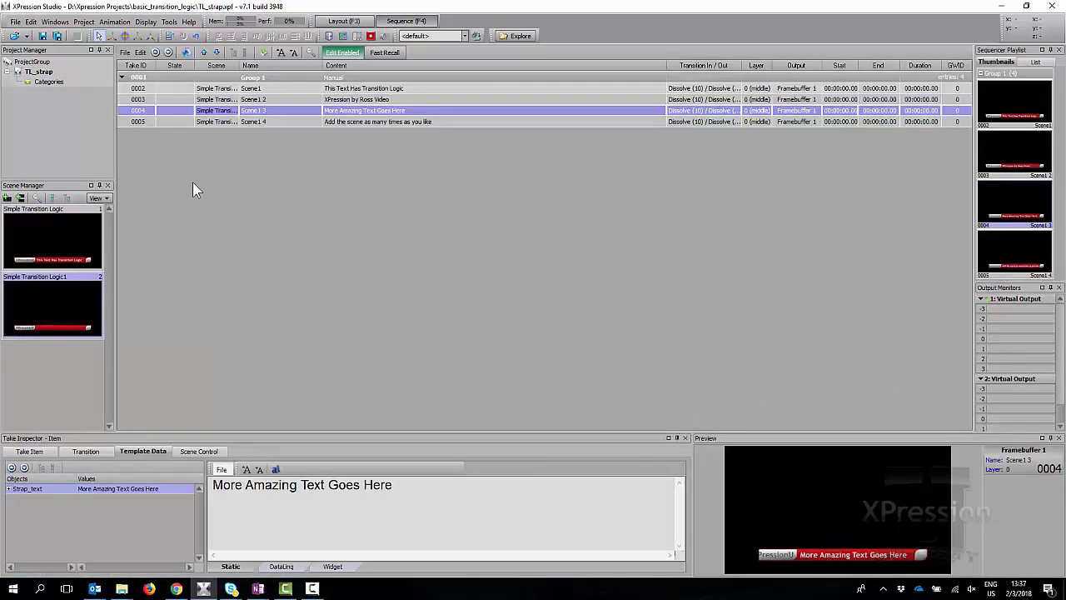
right_click(193, 184)
left_click(207, 190)
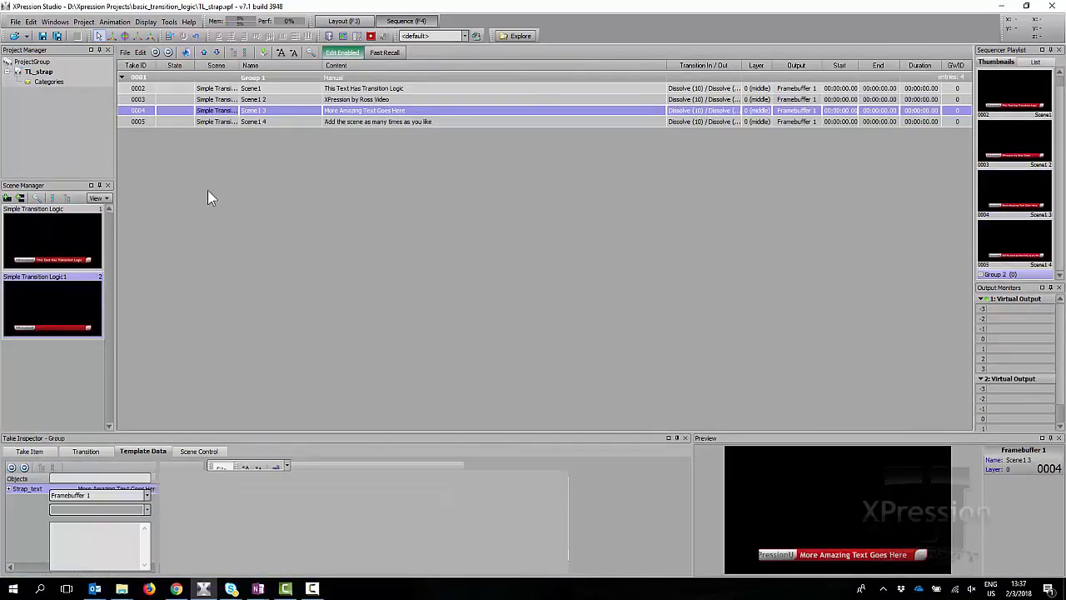
left_click_drag(92, 308, 202, 262)
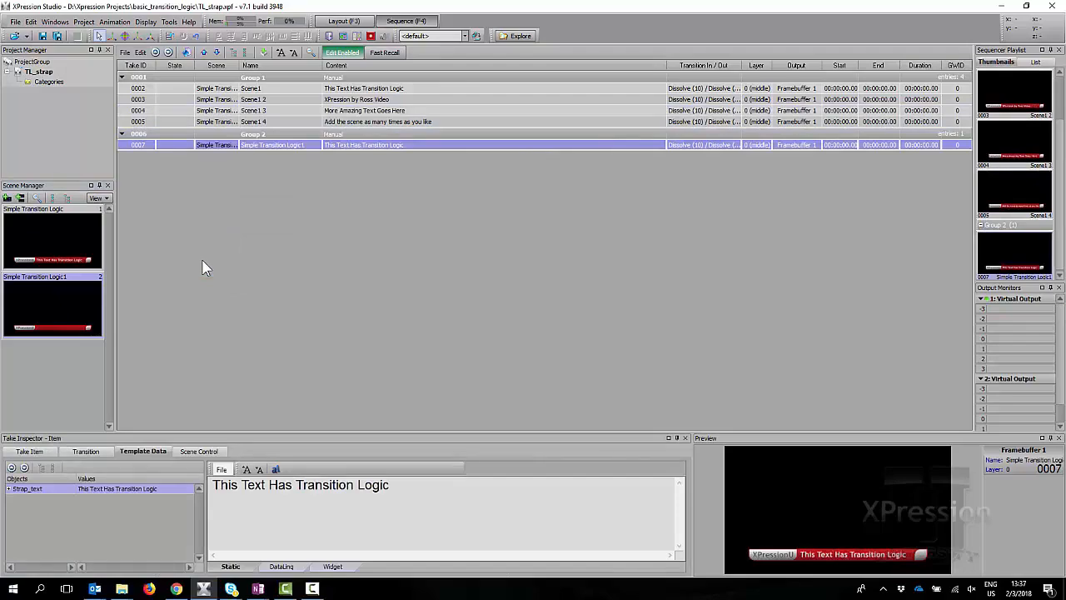
double_click(175, 147)
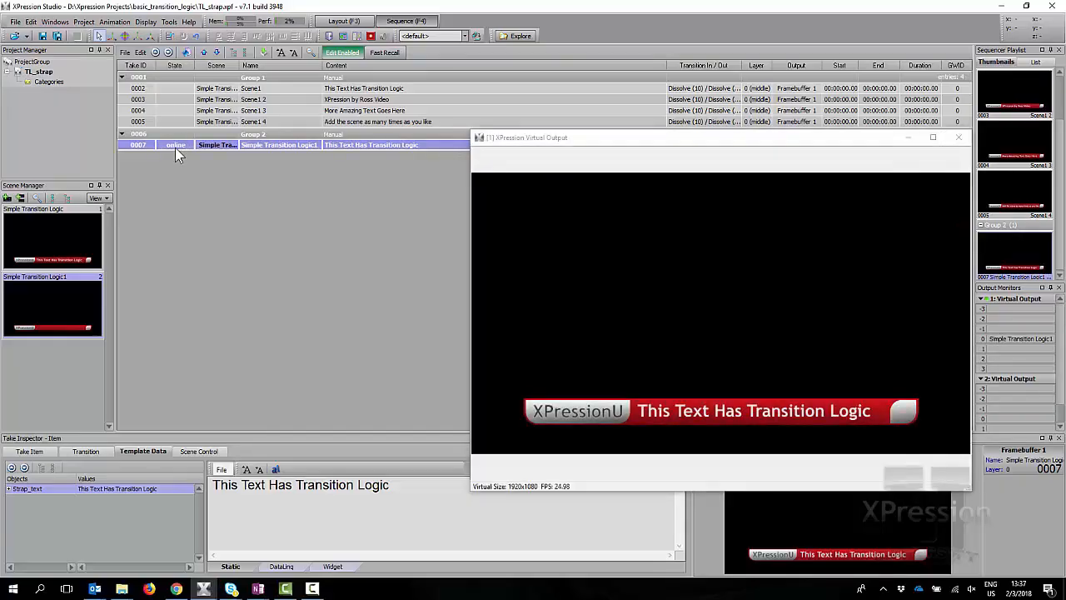
Step: Add a second Simple Transition Logic1 take item to Group 2 and take items 0008 and 0007 online in turn
left_click_drag(65, 304, 200, 213)
double_click(176, 156)
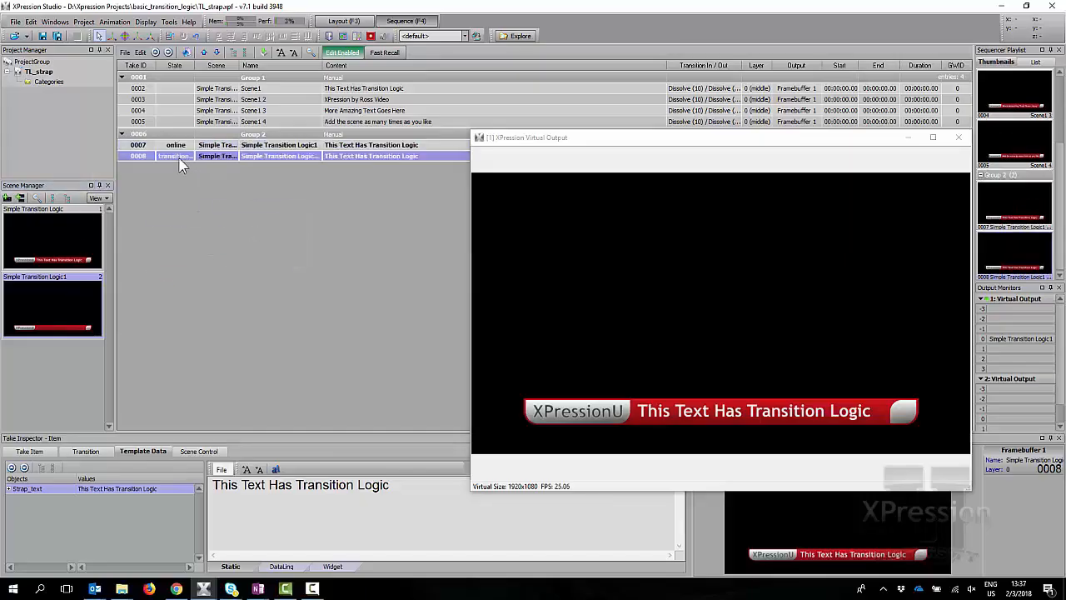
double_click(175, 145)
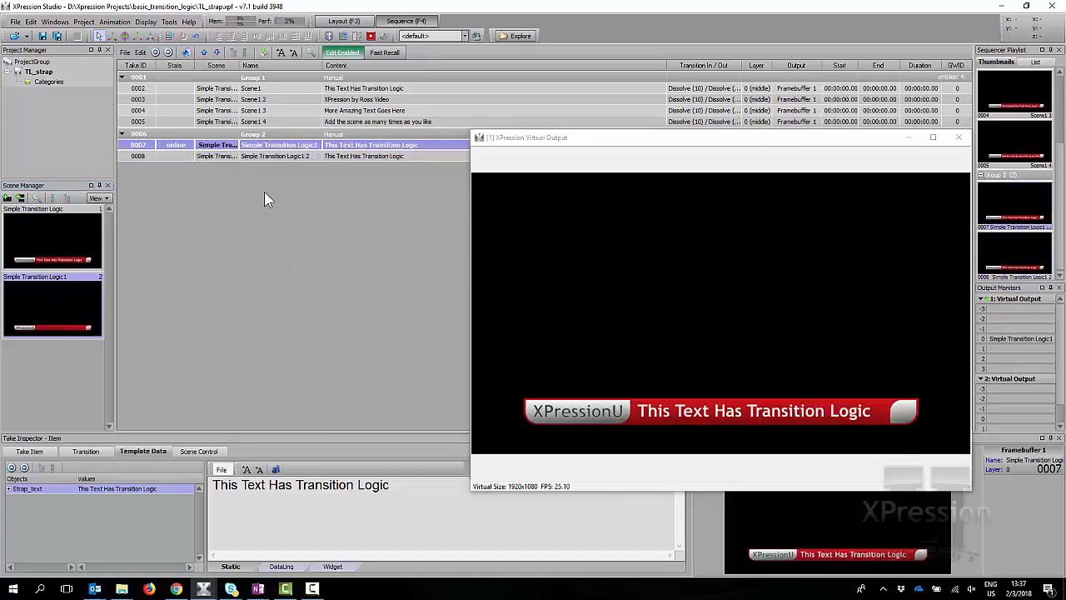
Step: Change take item 0008's Strap_text to "This is new text" and take the item online
left_click(188, 160)
left_click_drag(389, 485, 83, 471)
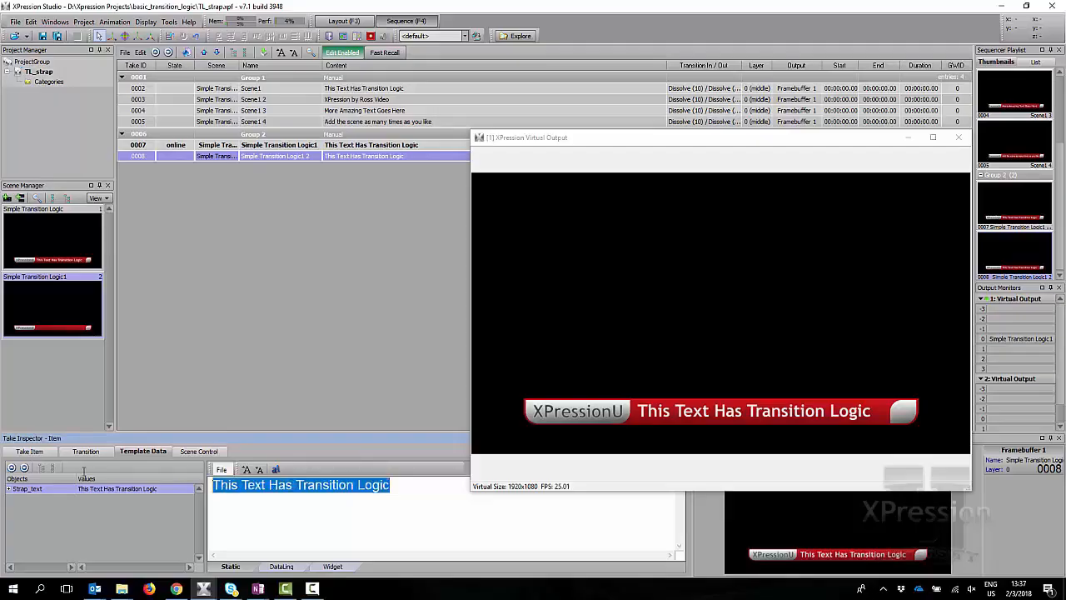
type("This is new text")
double_click(172, 155)
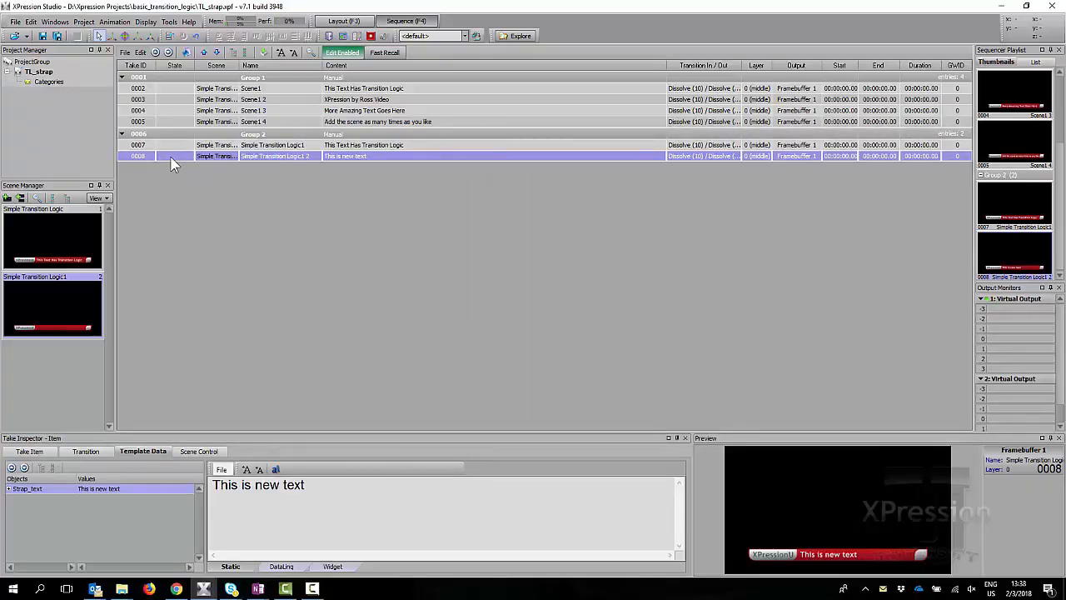
Step: Open take item 0008's scene for editing in the layout and add a new transition logic rule to it
right_click(172, 162)
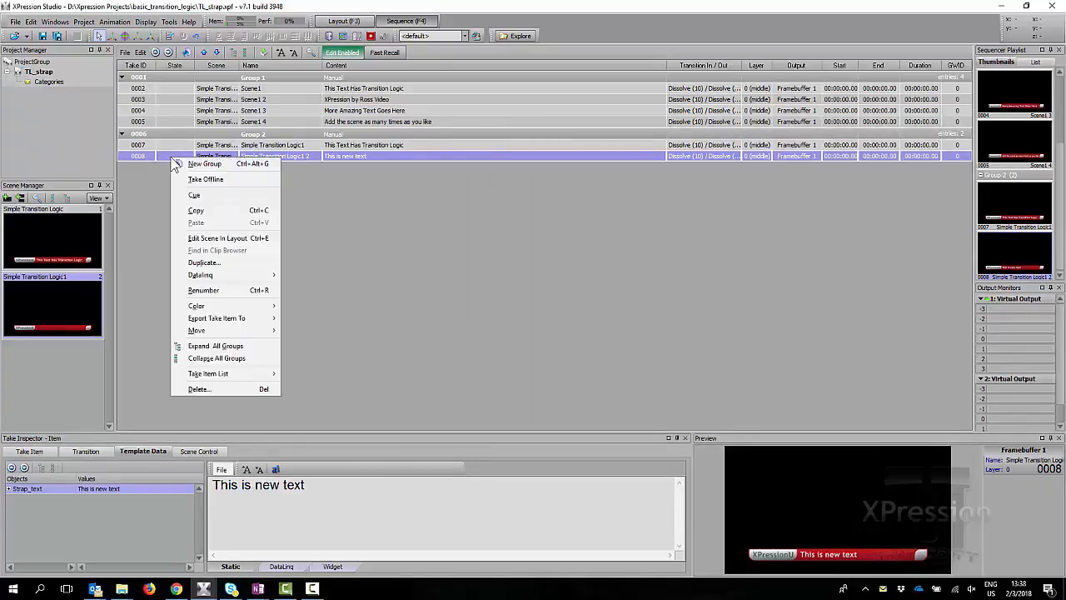
left_click(219, 238)
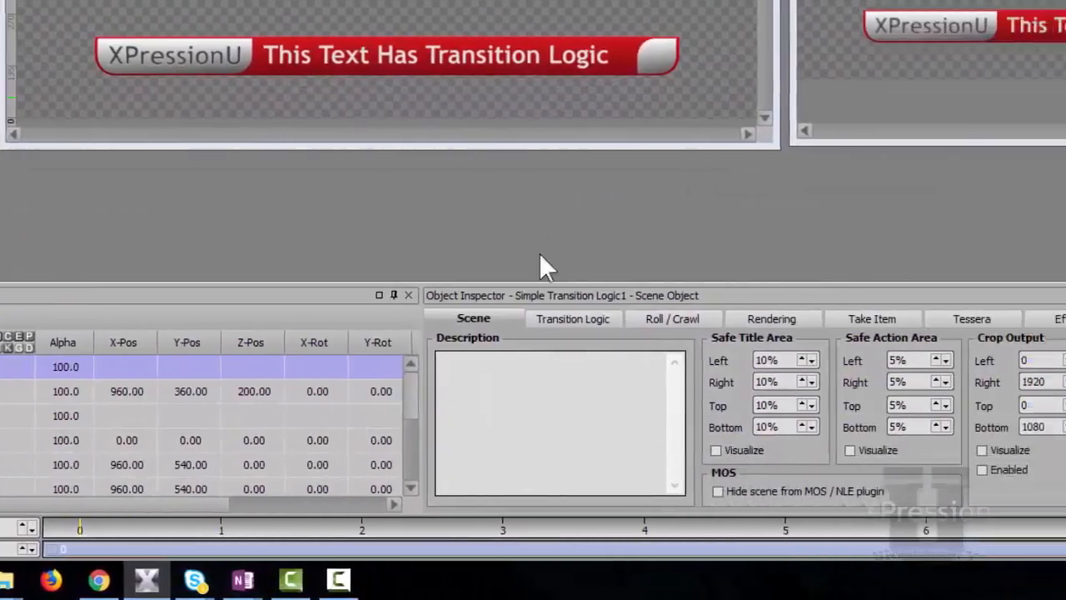
left_click(199, 321)
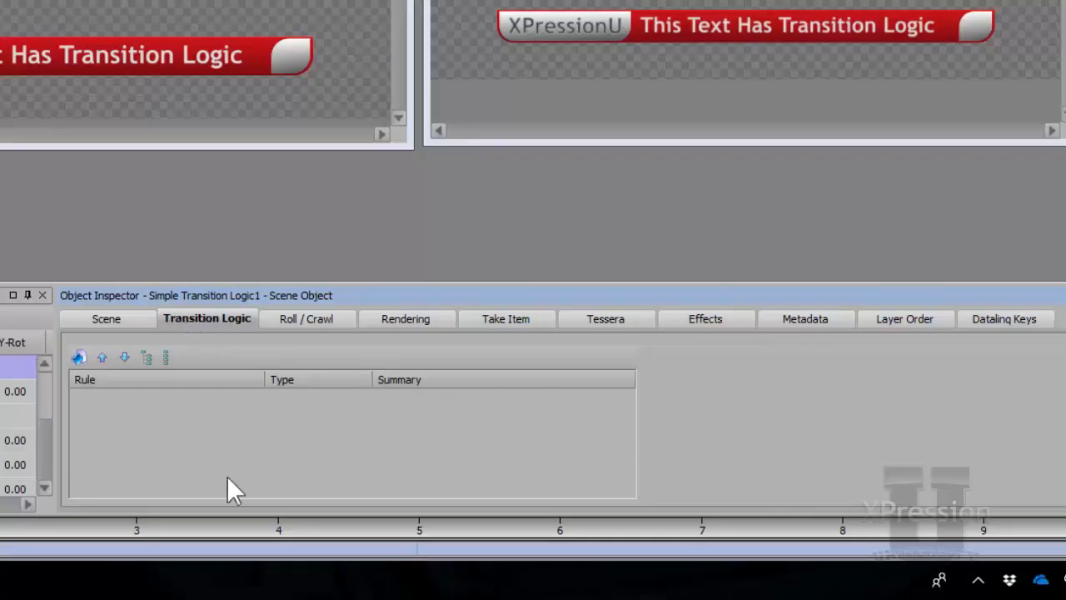
left_click(78, 357)
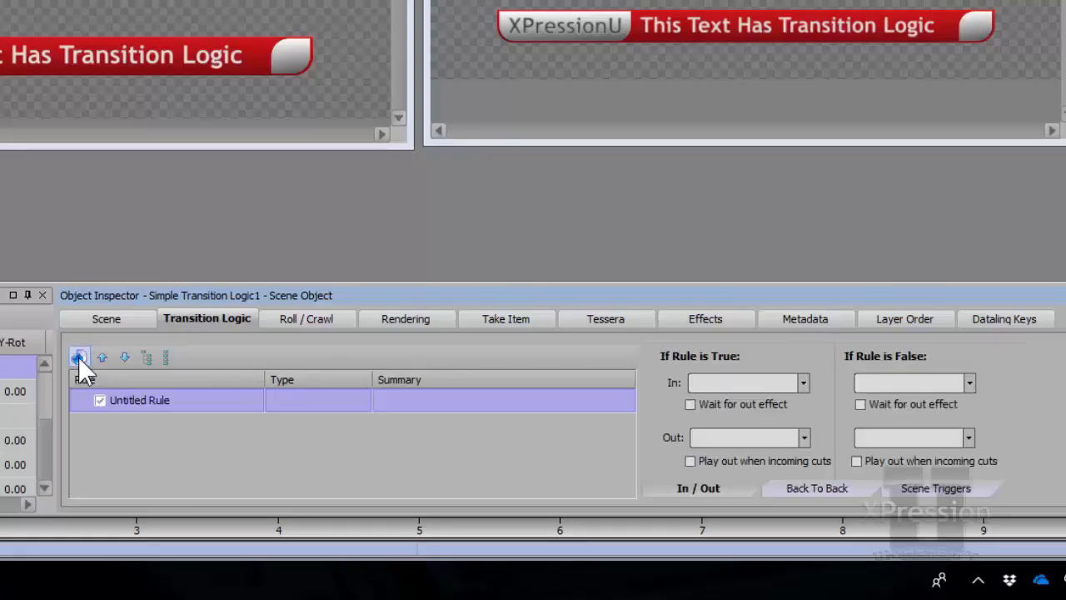
Step: Rename the new transition logic rule as "IN / OUT"
left_click(124, 400)
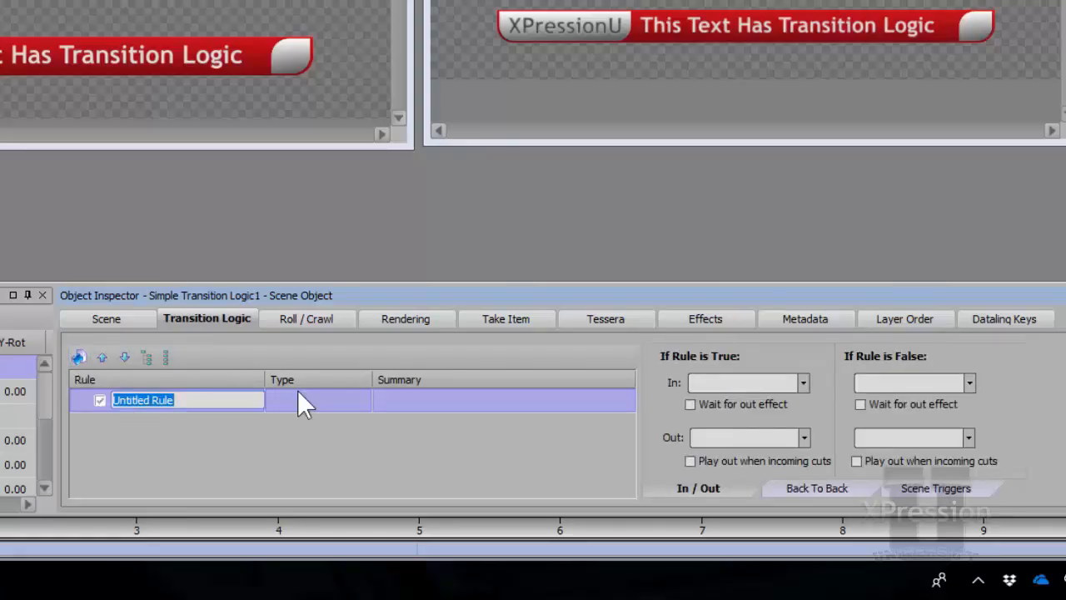
type("In / OUT")
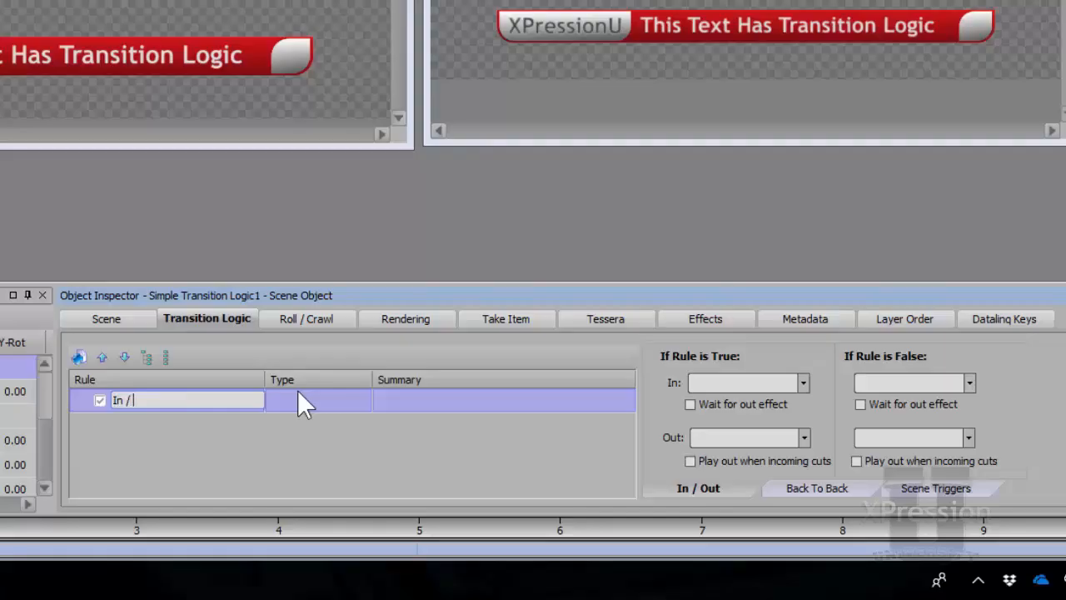
key("BackSpace")
key("BackSpace")
key("BackSpace")
key("BackSpace")
key("BackSpace")
key("BackSpace")
key("BackSpace")
type("N / OUT")
key("Return")
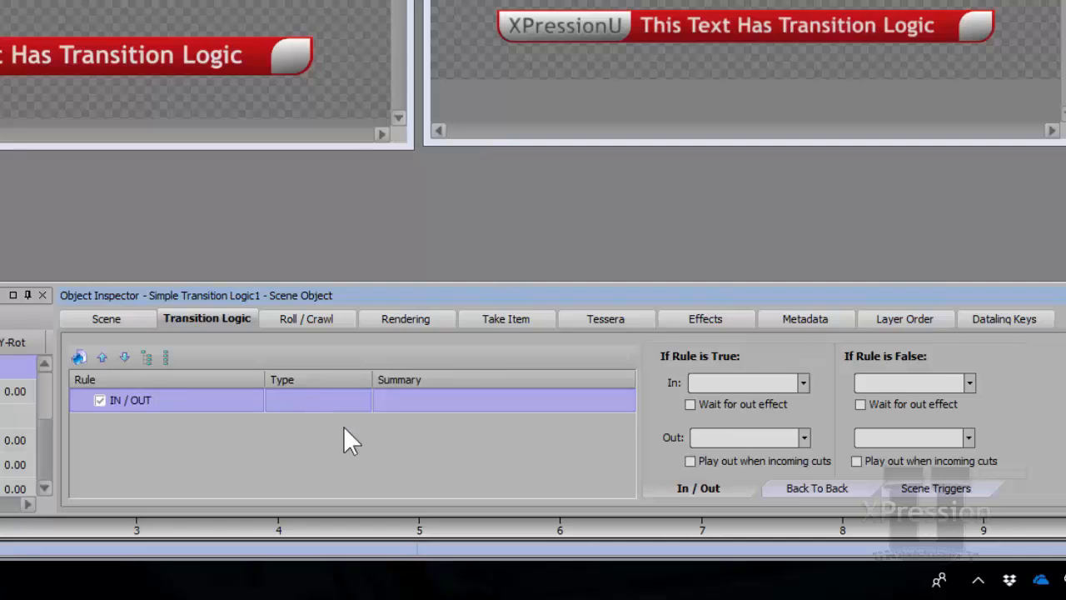
Step: For the IN / OUT rule's true case, assign the IN scene director to In and OUT to Out
left_click(803, 382)
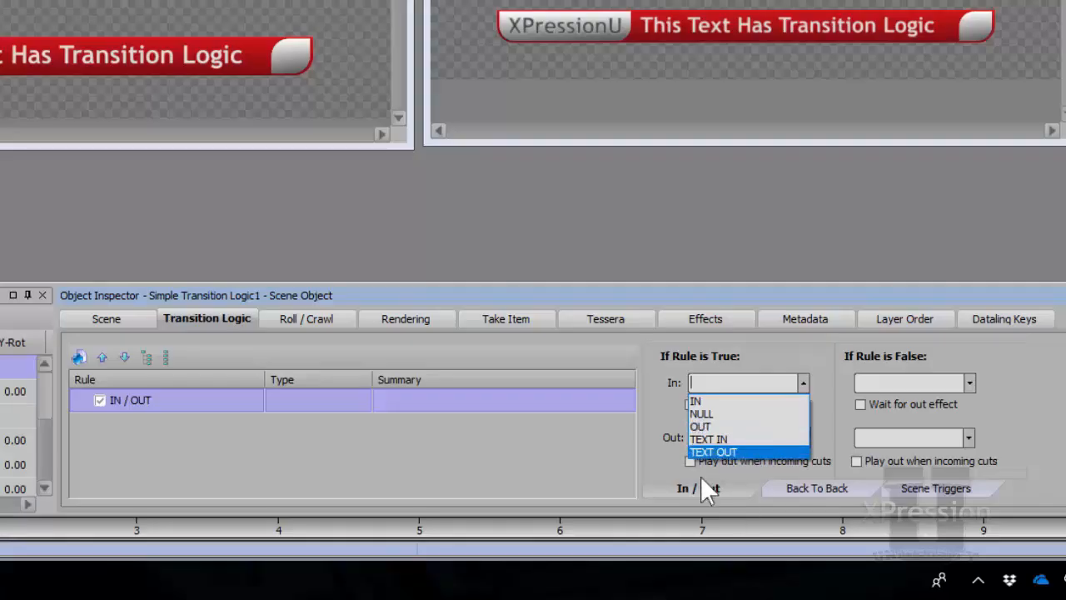
left_click(702, 400)
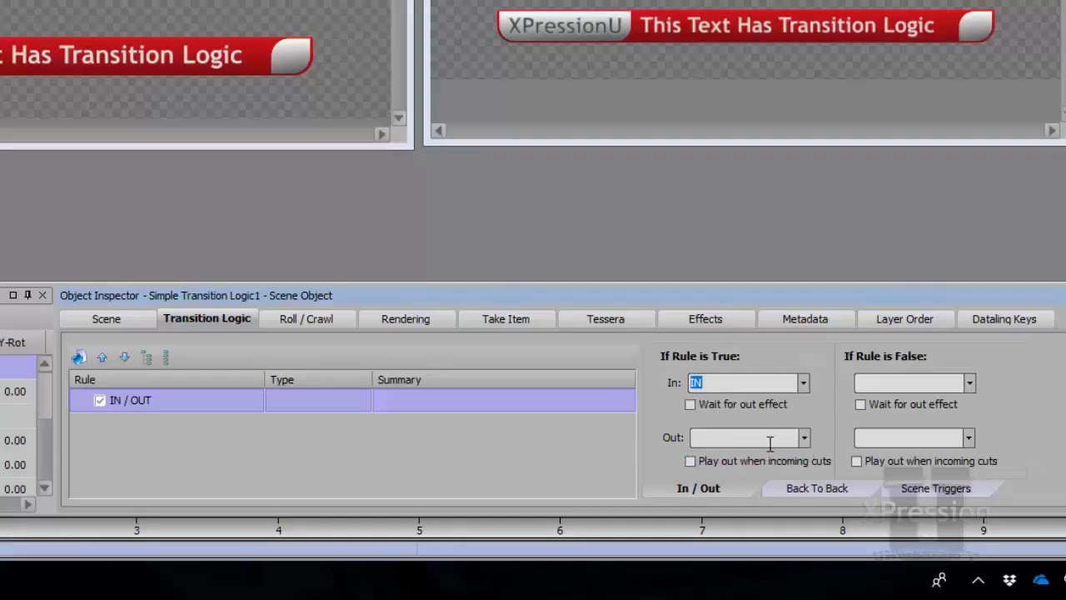
left_click(803, 439)
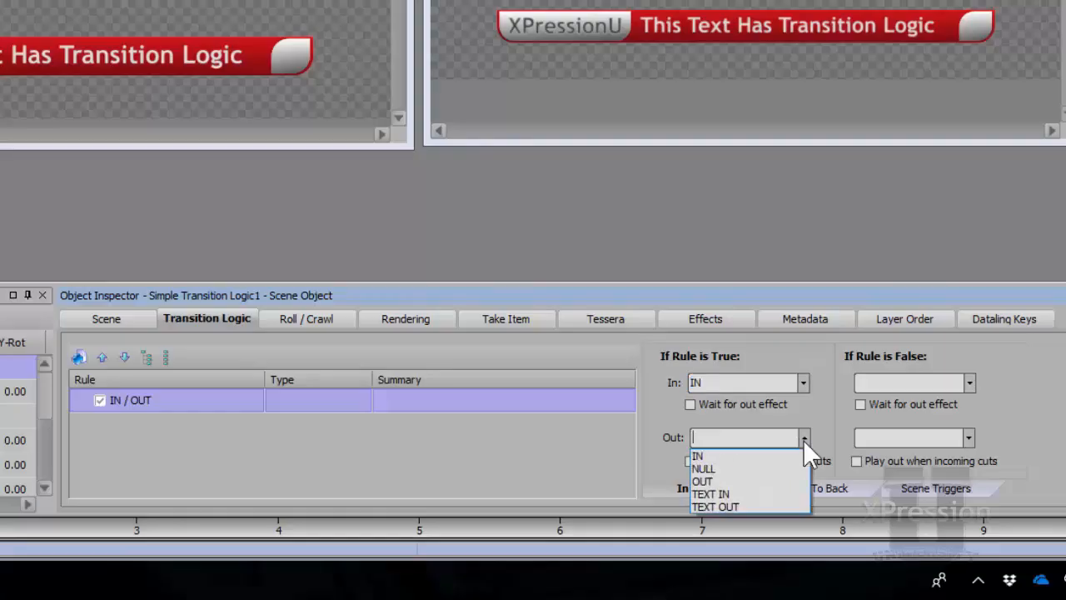
left_click(738, 483)
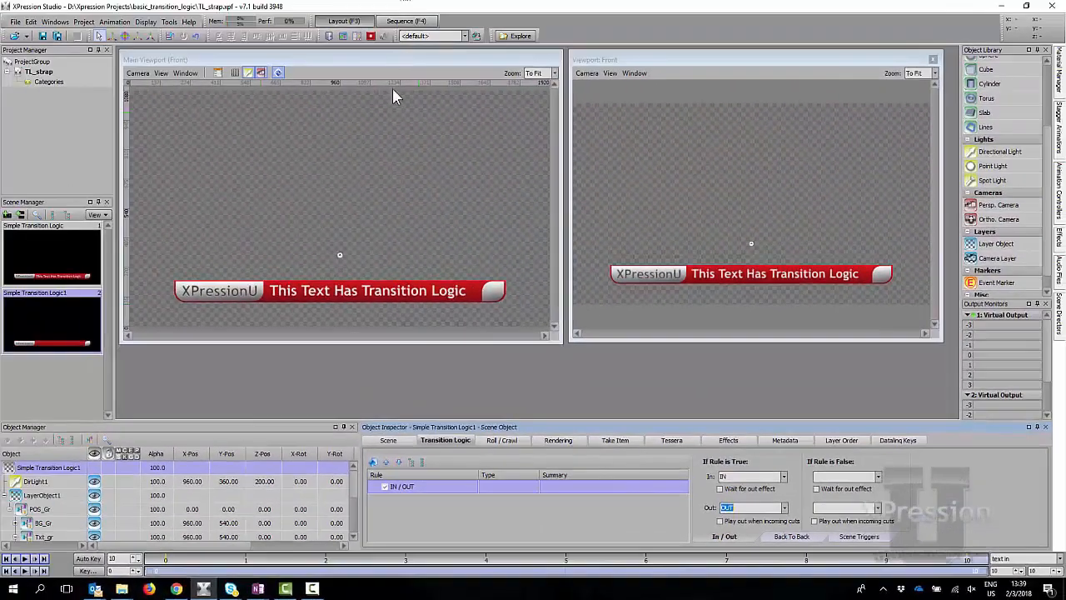
Step: Test the rule in the sequencer by taking items 0007 and 0008 online alternately, take 0007 offline, and close the virtual output
left_click(406, 21)
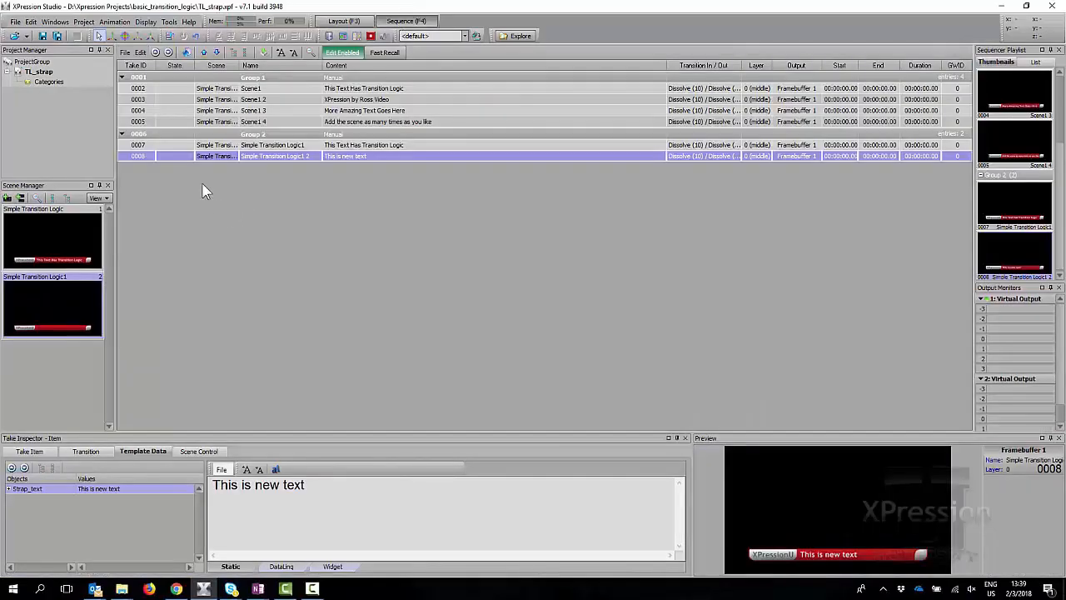
double_click(185, 145)
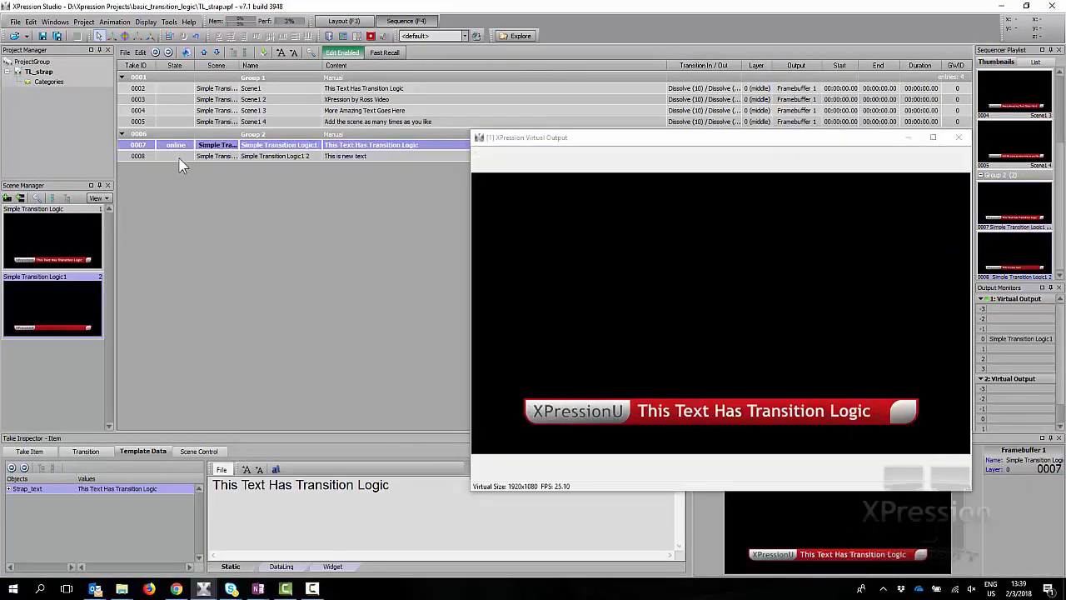
double_click(180, 155)
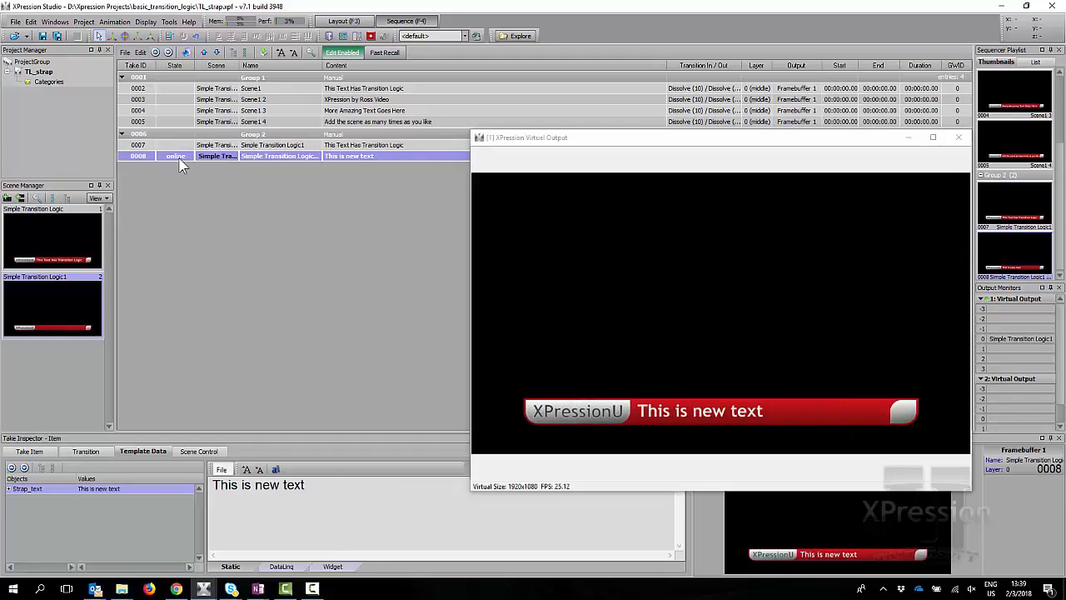
double_click(177, 146)
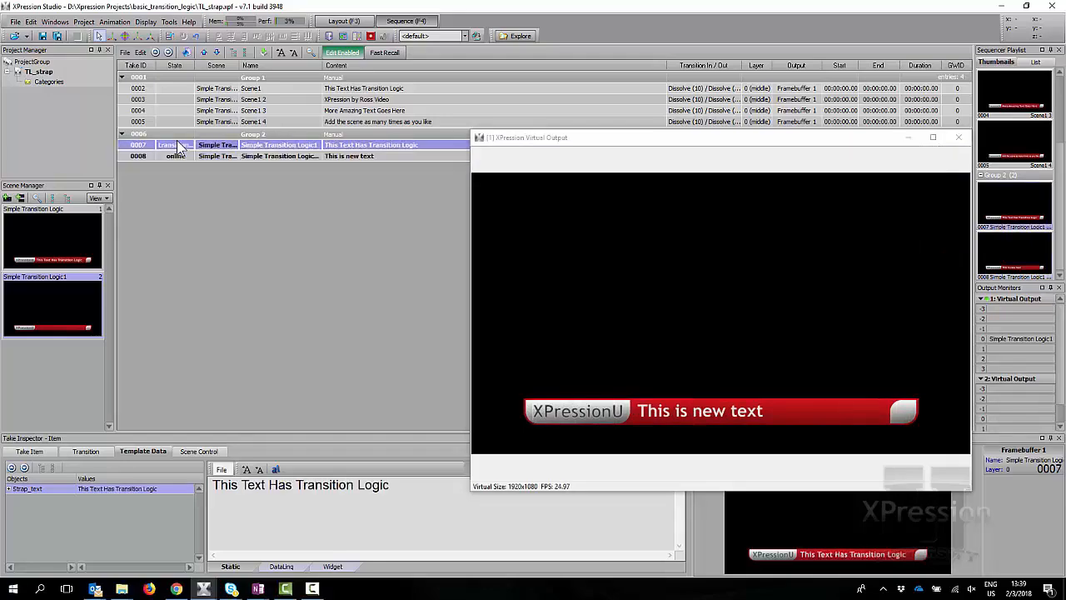
right_click(176, 146)
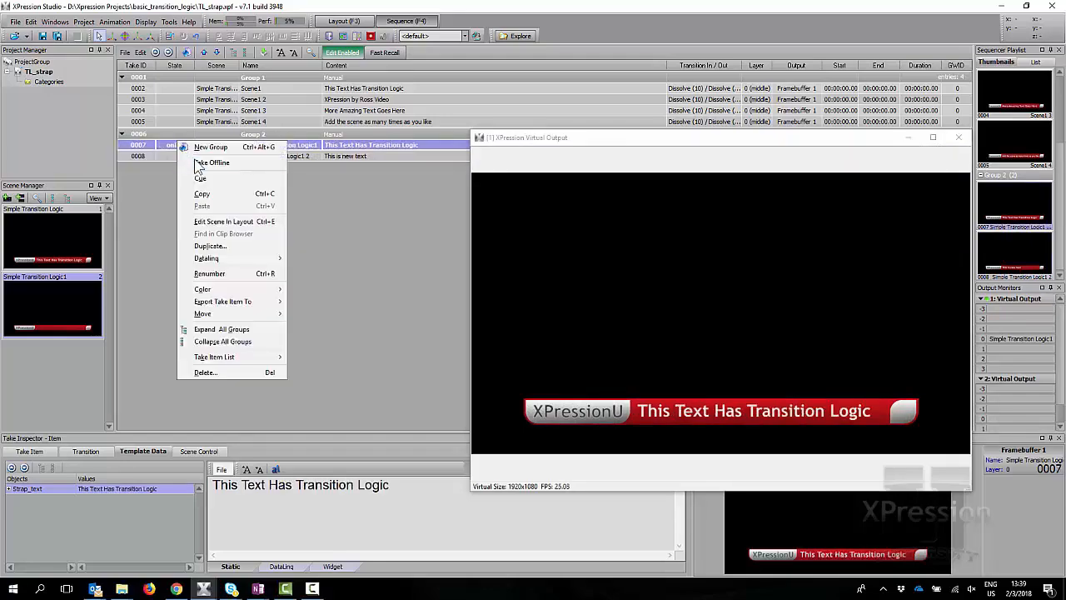
left_click(194, 160)
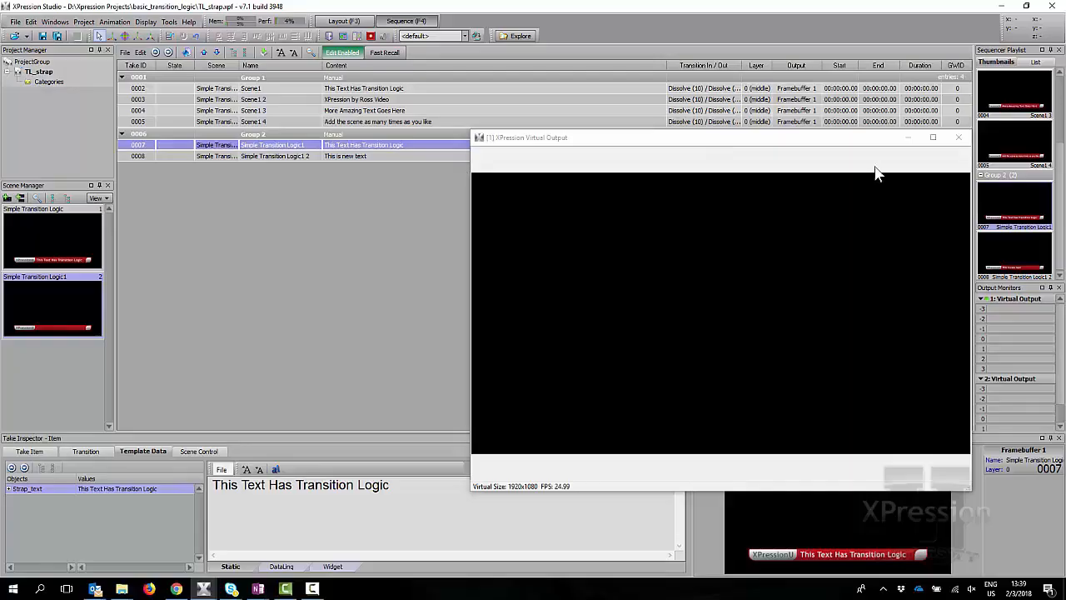
left_click(958, 136)
Step: Return to the scene layout and add a second transition logic rule below IN / OUT
key("F3")
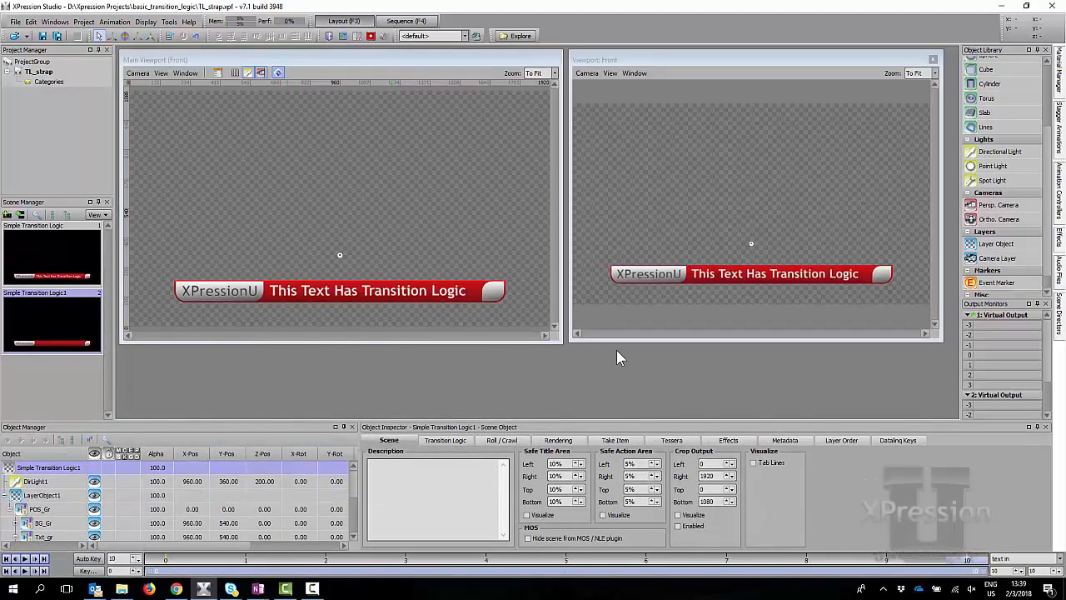
left_click(448, 441)
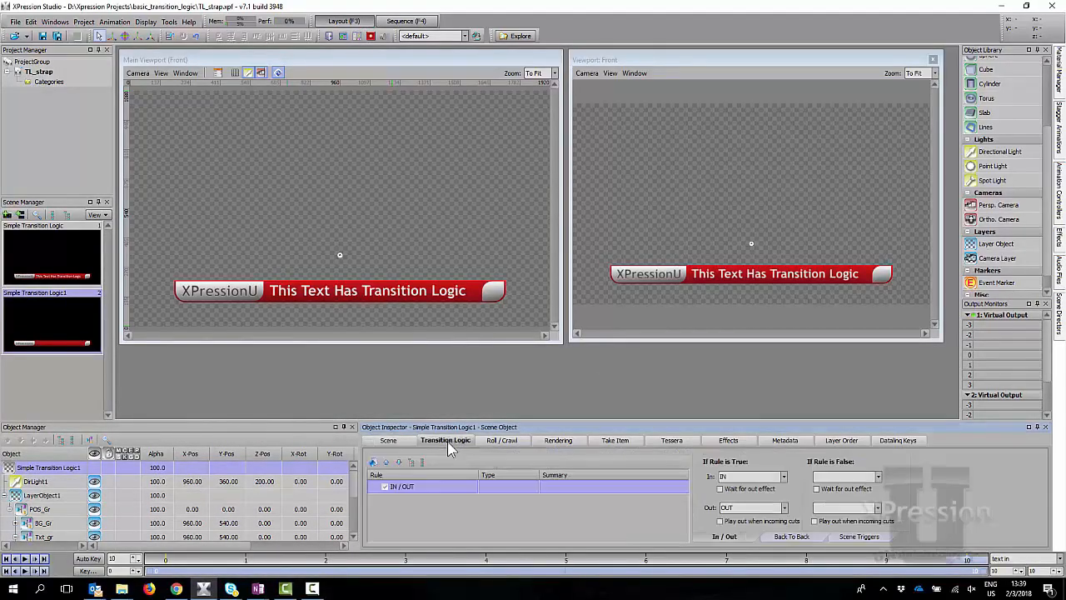
left_click(373, 462)
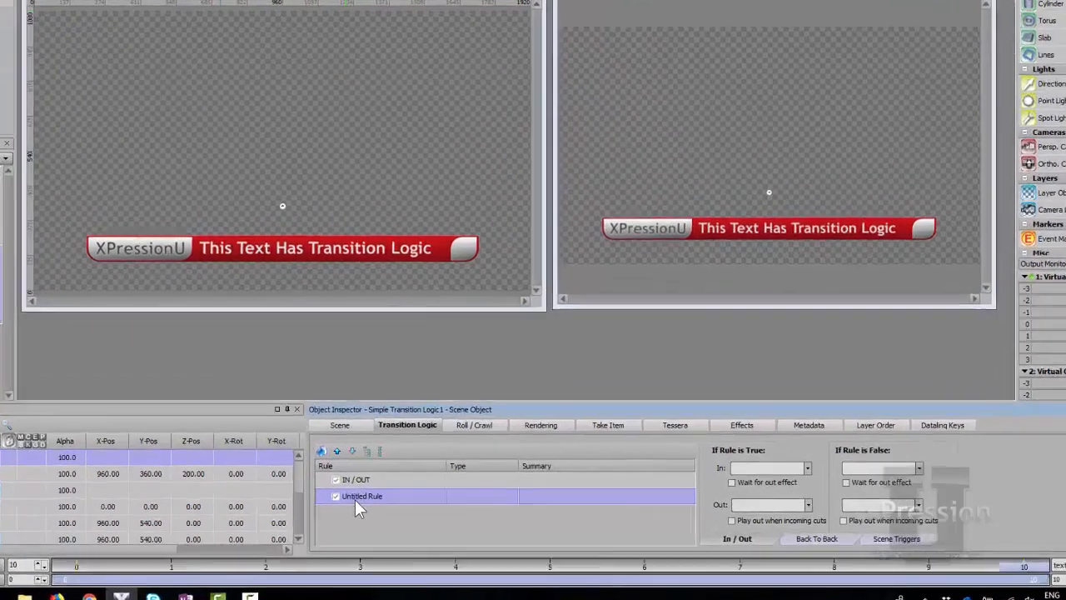
Step: Rename the second transition logic rule as "Update Text"
double_click(401, 501)
type("Update Text")
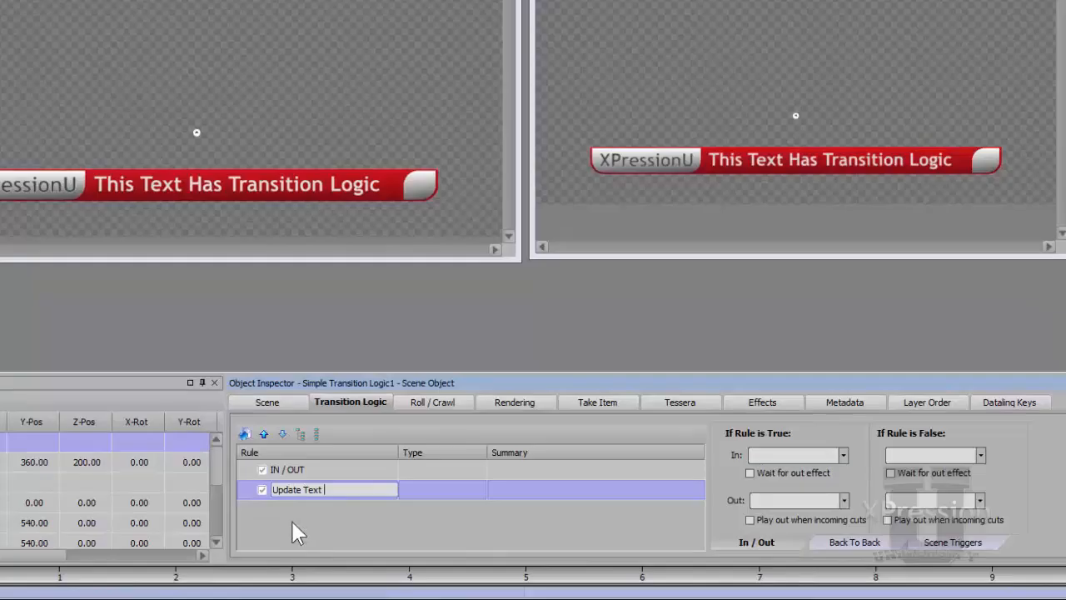
key("Return")
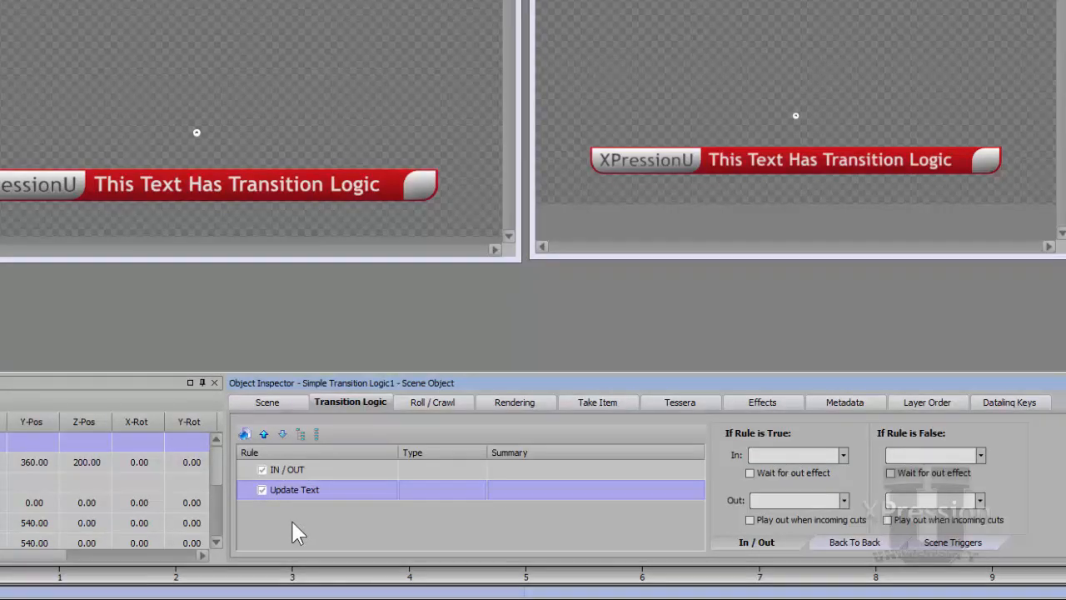
Step: Add a back-to-back Compare Scene Name/ID condition to the Update Text rule and set it to match This scene
right_click(295, 493)
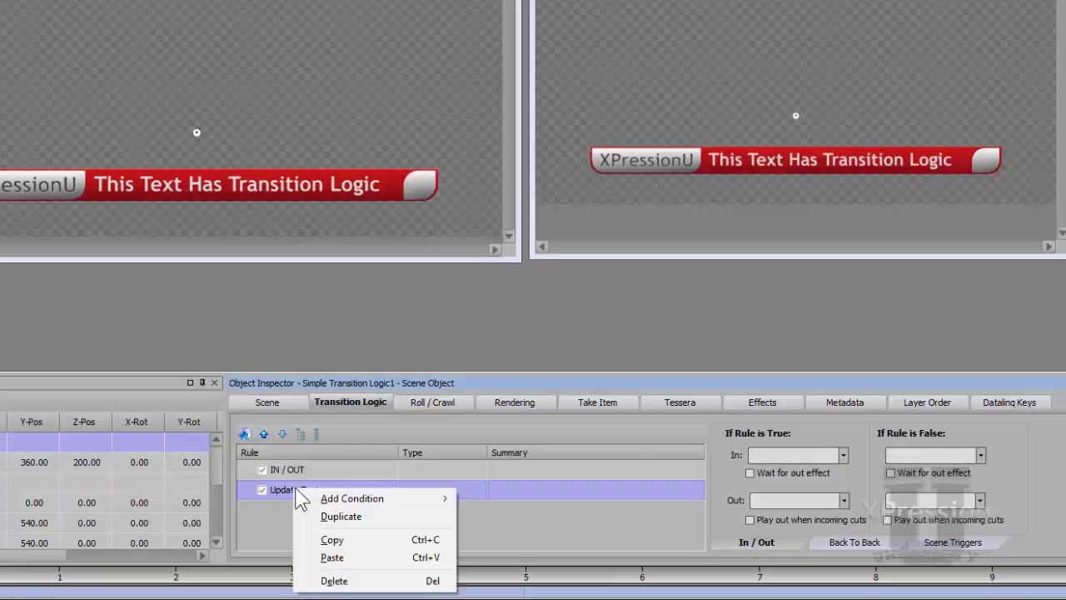
mouse_move(315, 504)
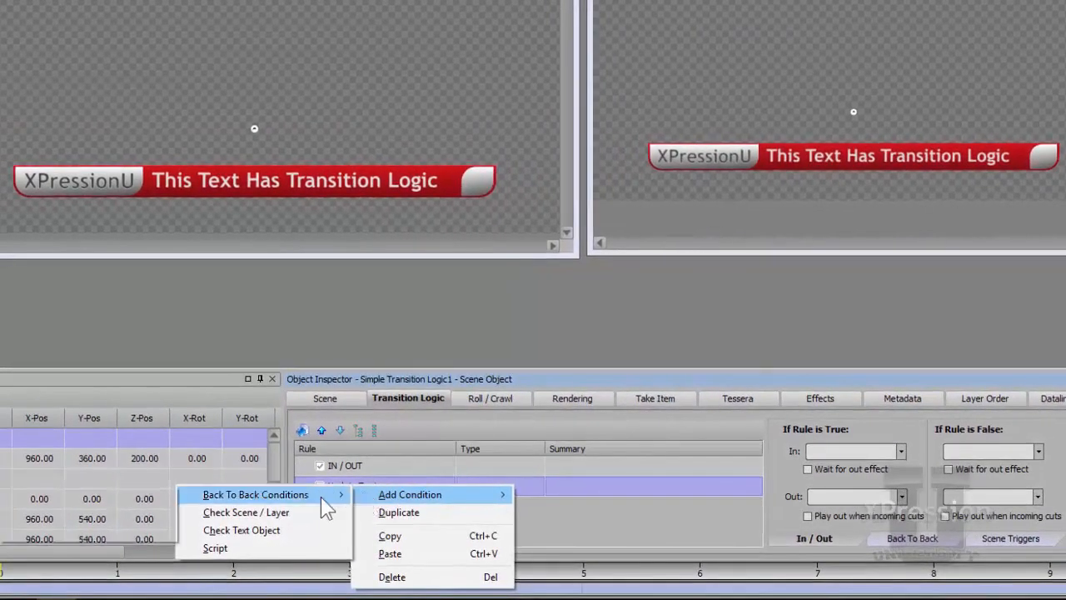
mouse_move(321, 496)
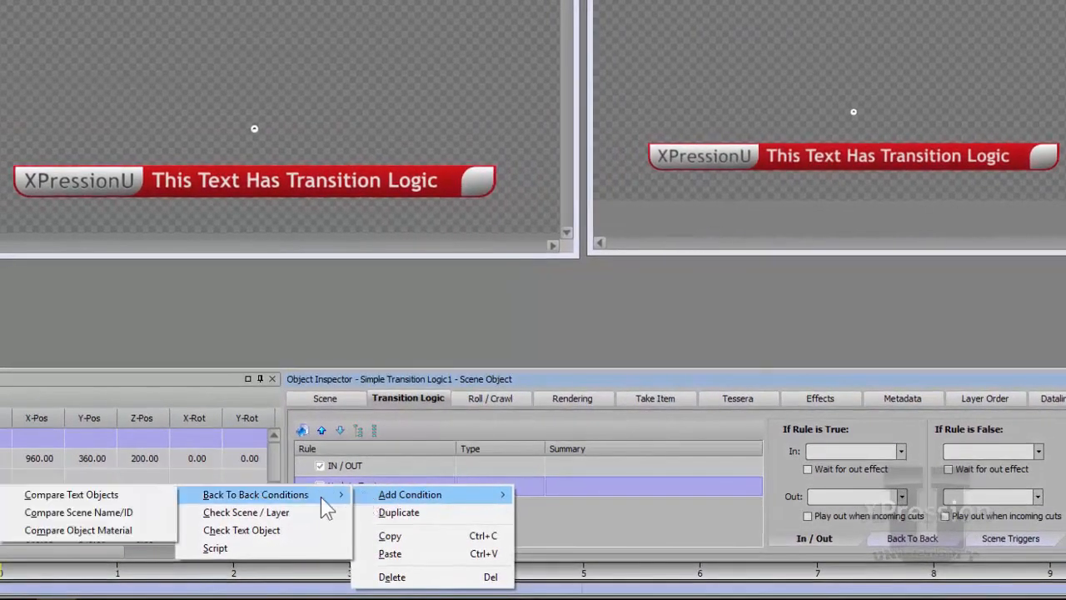
left_click(123, 513)
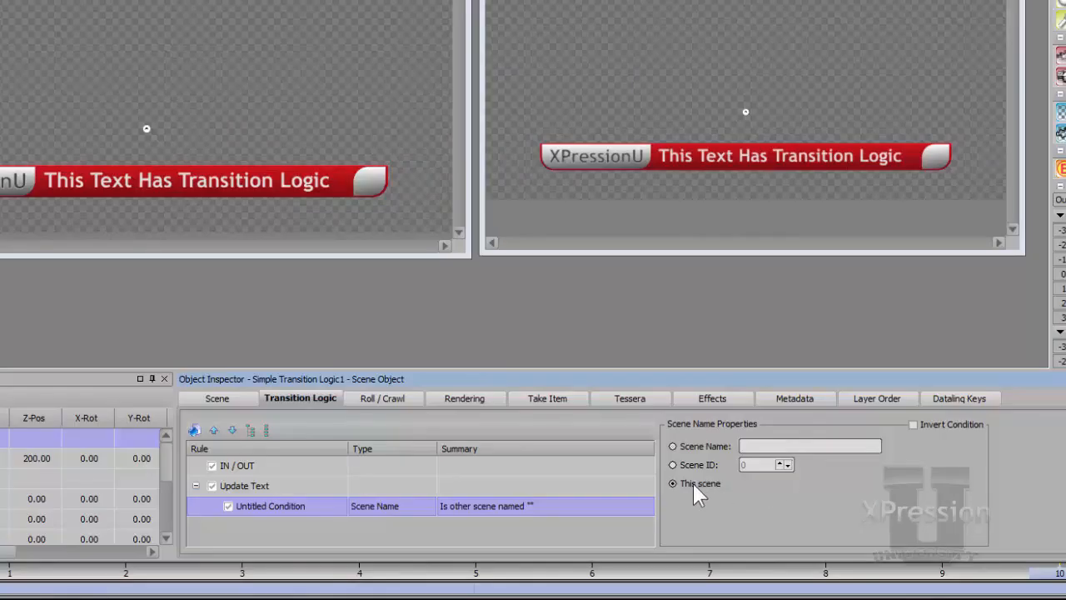
left_click(282, 506)
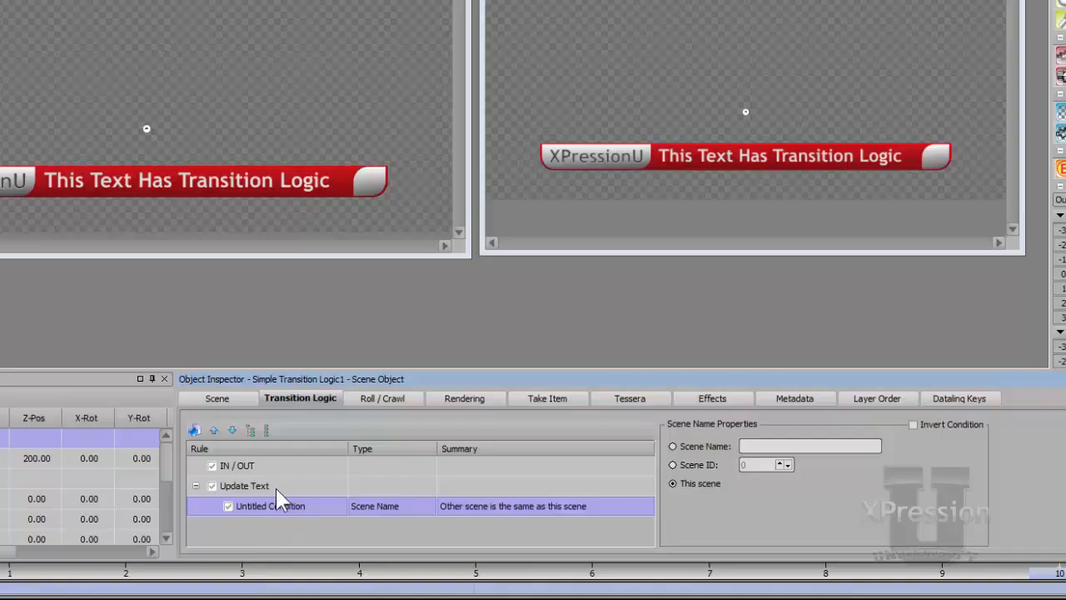
Step: For the Update Text rule's true case, assign TEXT IN to B2B In and TEXT OUT to B2B Out
left_click(280, 488)
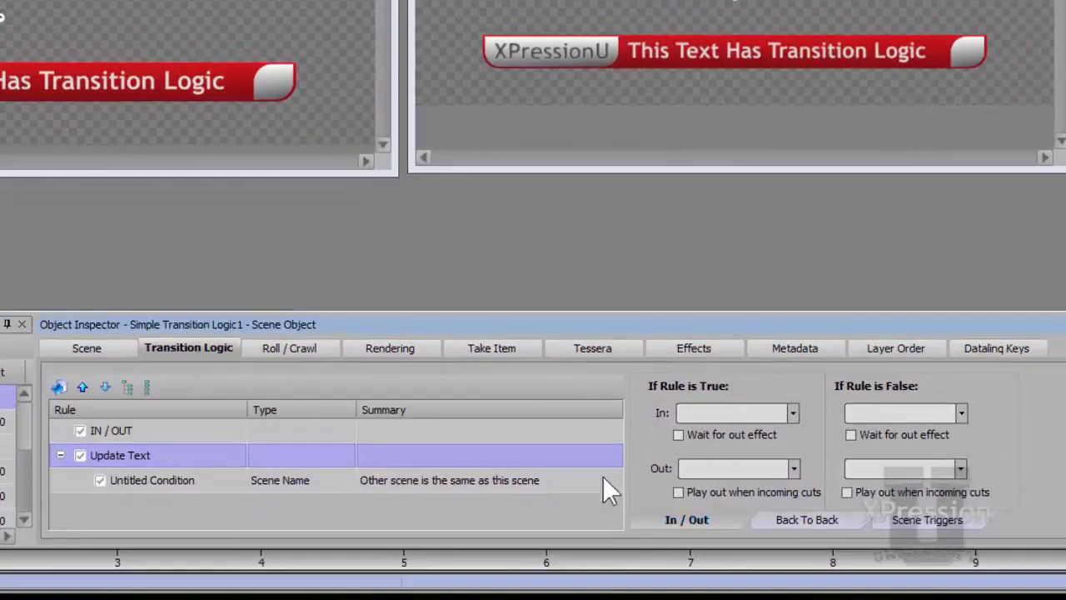
left_click(823, 519)
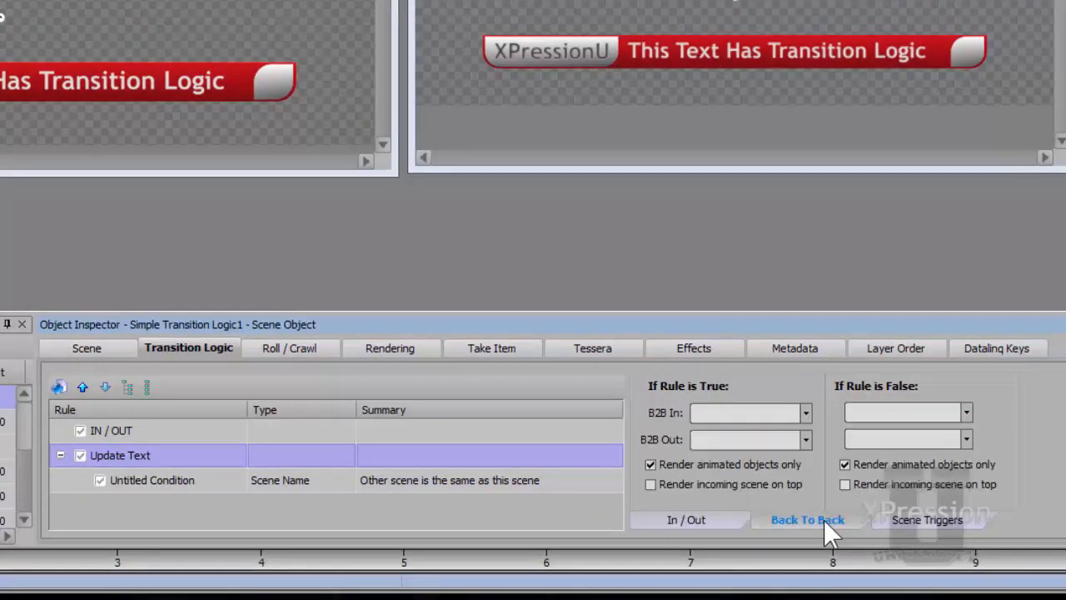
left_click(806, 412)
left_click(764, 469)
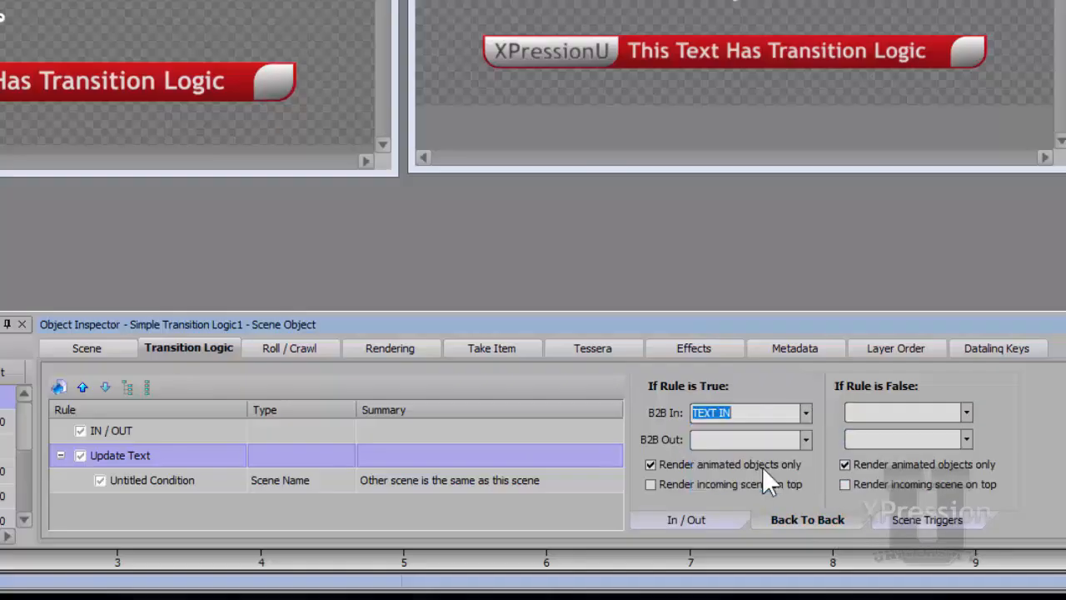
left_click(802, 440)
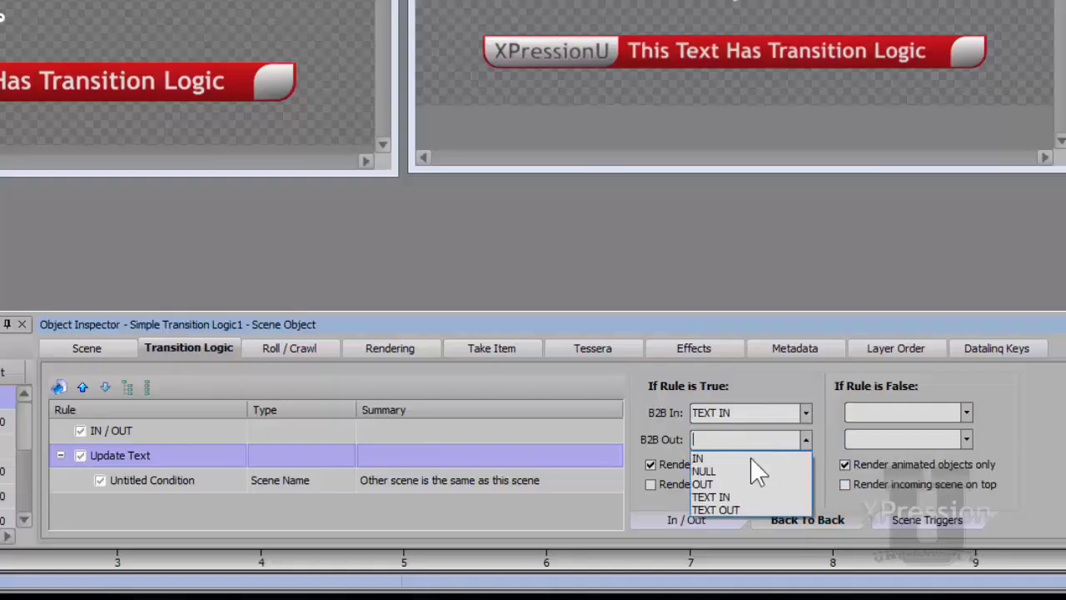
left_click(732, 507)
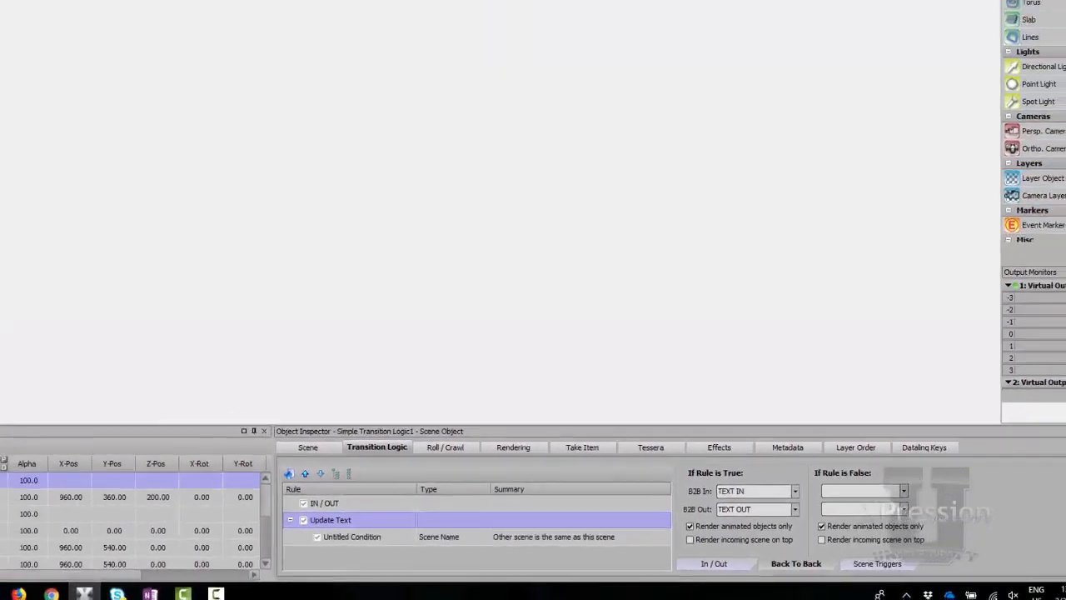
Step: Test the back-to-back text change in the sequencer by taking items 0007 and 0008 online alternately, take 0008 offline, and close the virtual output
left_click(406, 22)
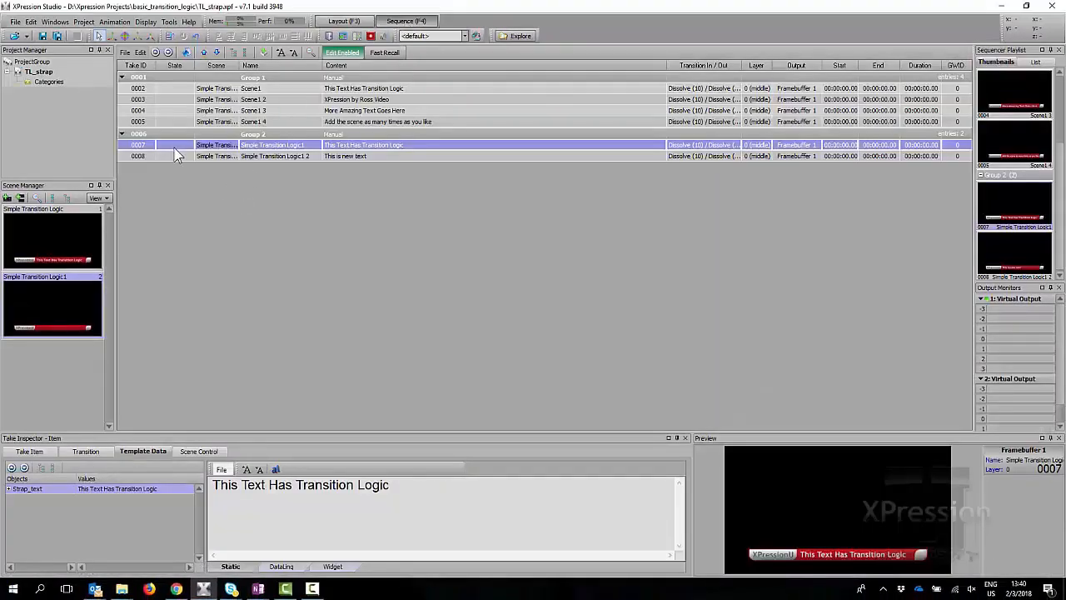
double_click(169, 145)
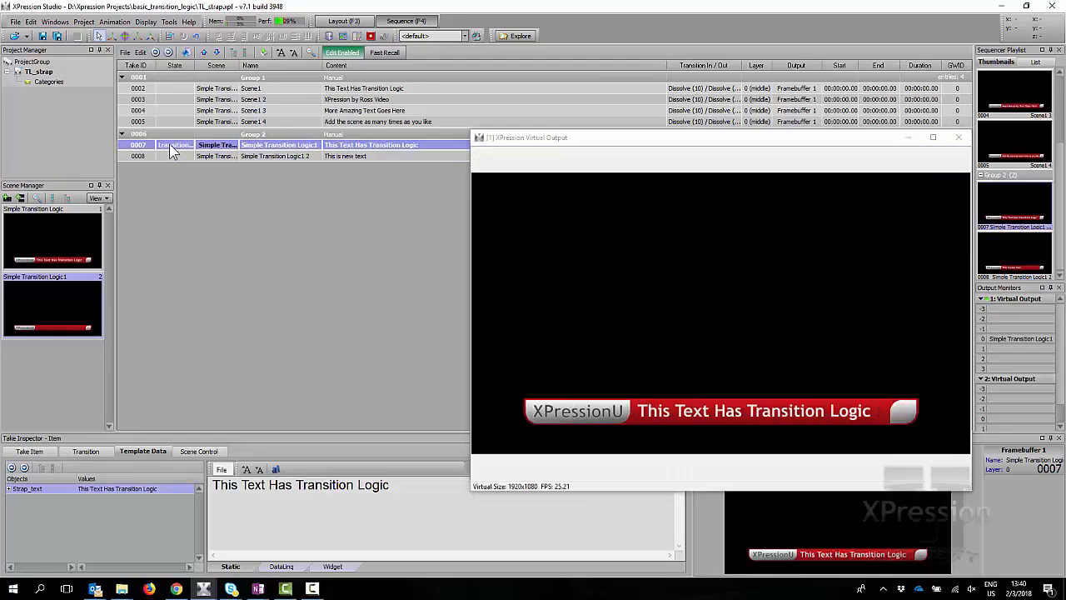
double_click(174, 157)
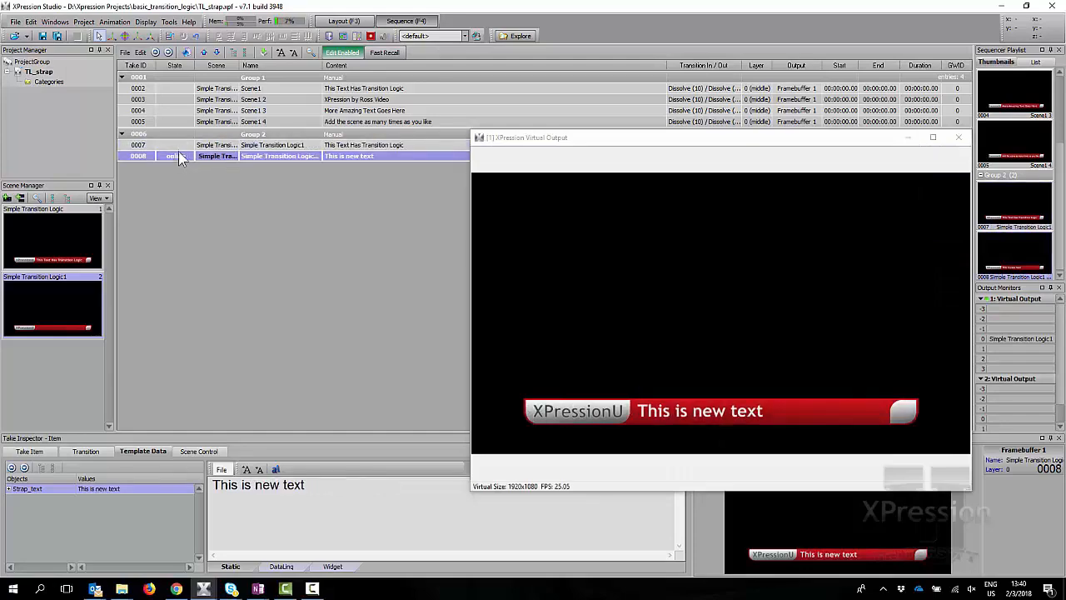
right_click(177, 157)
left_click(200, 179)
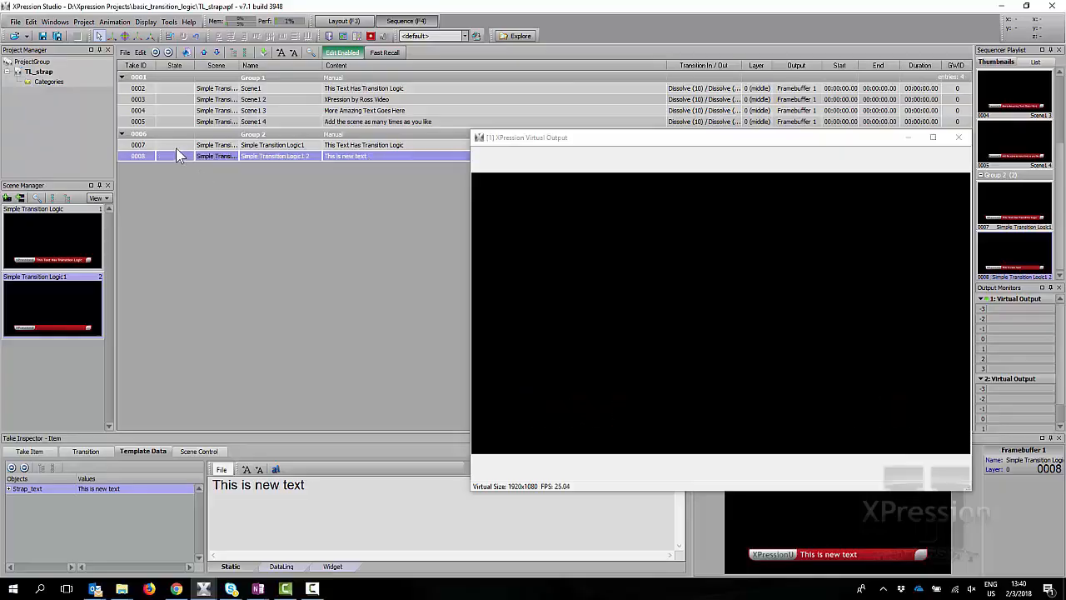
double_click(176, 147)
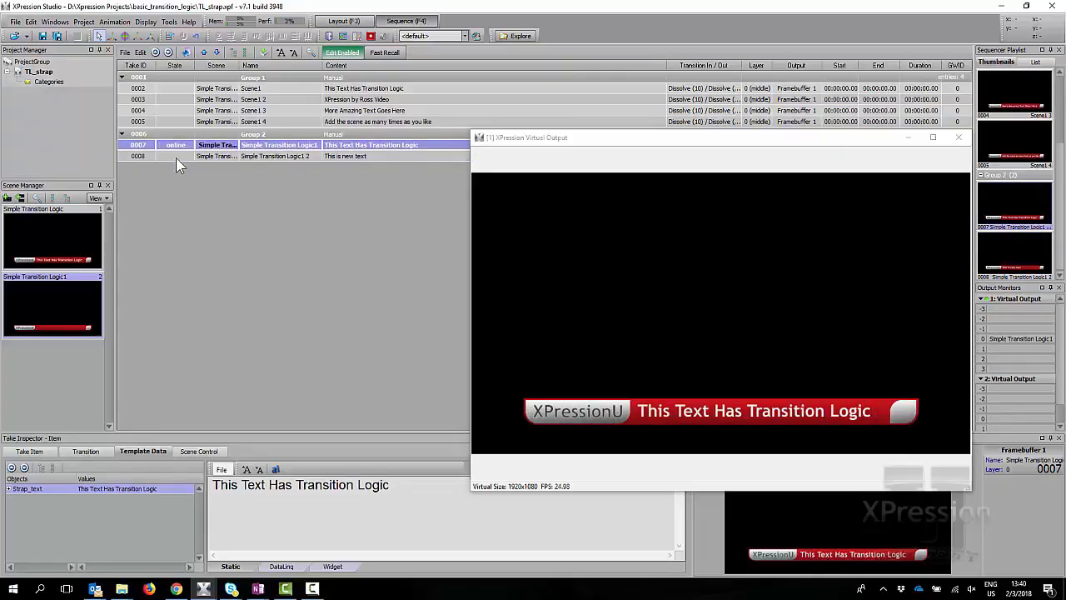
double_click(176, 157)
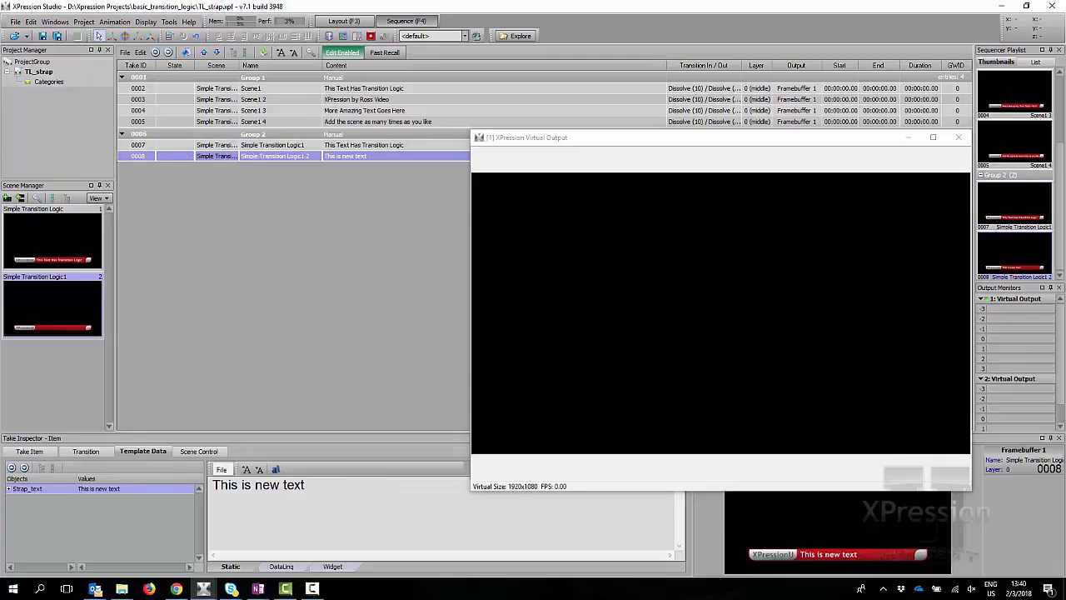
left_click(959, 138)
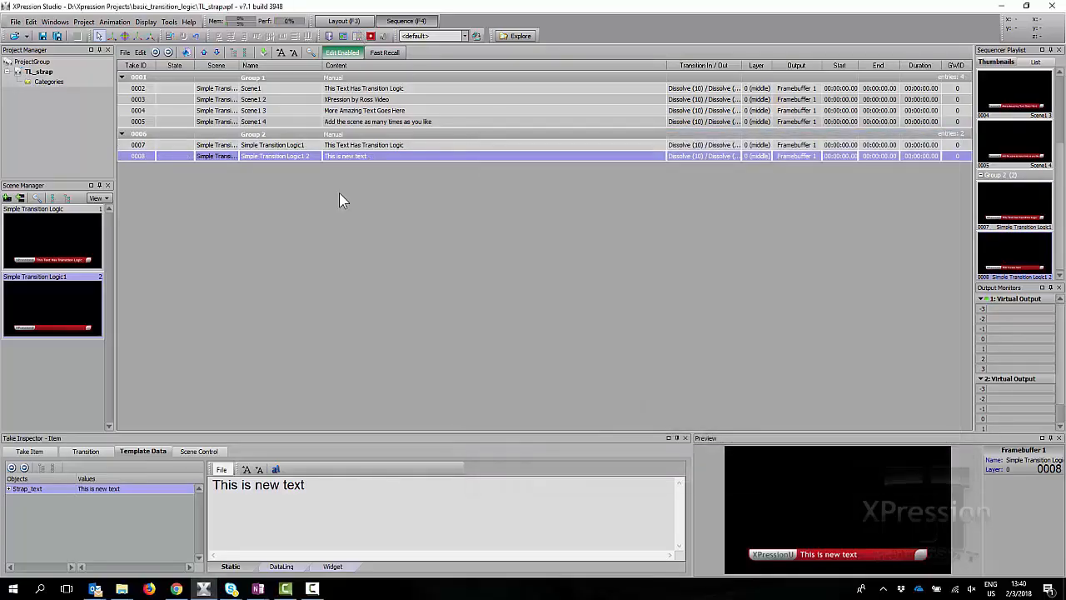
Step: Return to the scene layout and turn off Render animated objects only for the Update Text rule's true back-to-back case
key("F3")
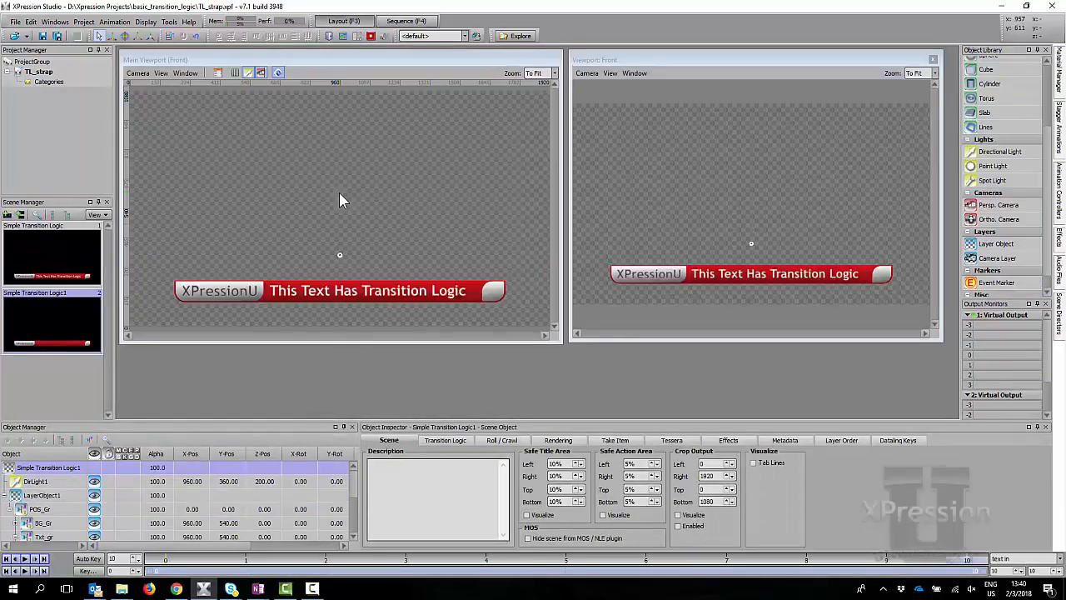
left_click(445, 440)
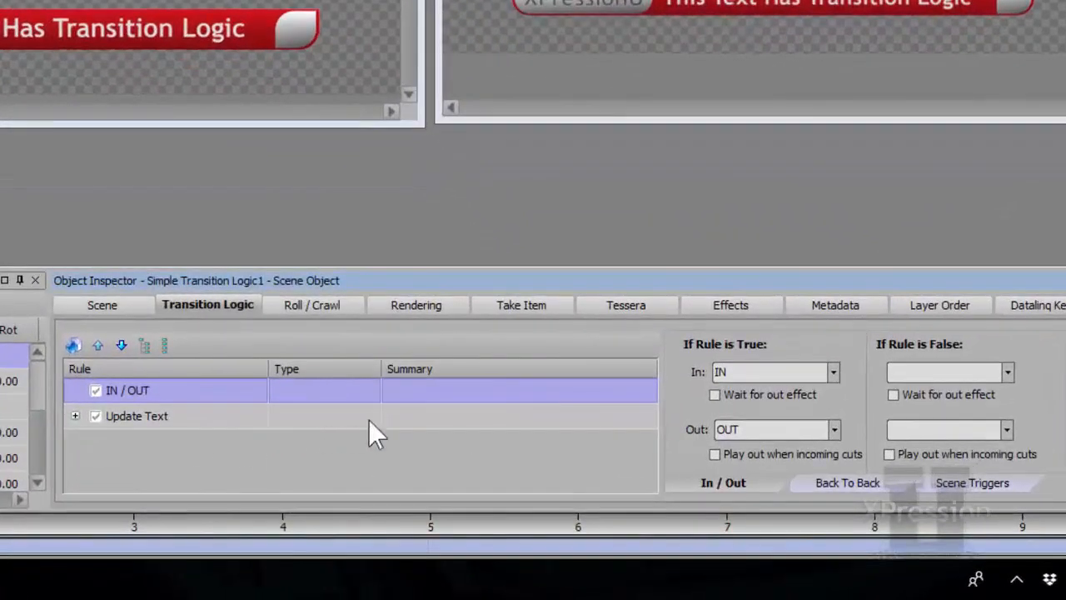
left_click(75, 416)
left_click(128, 416)
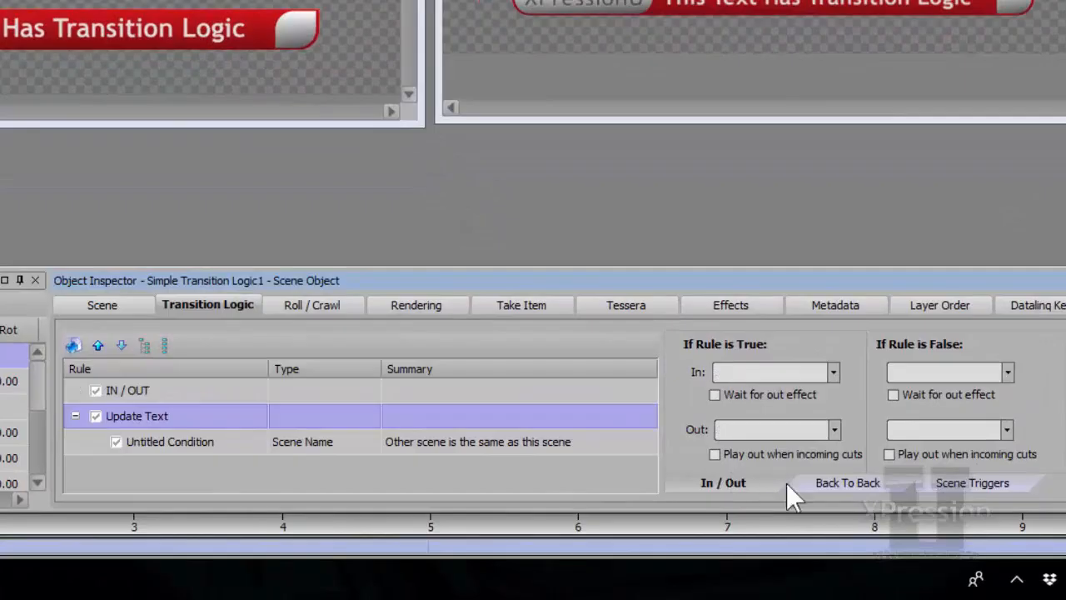
left_click(843, 483)
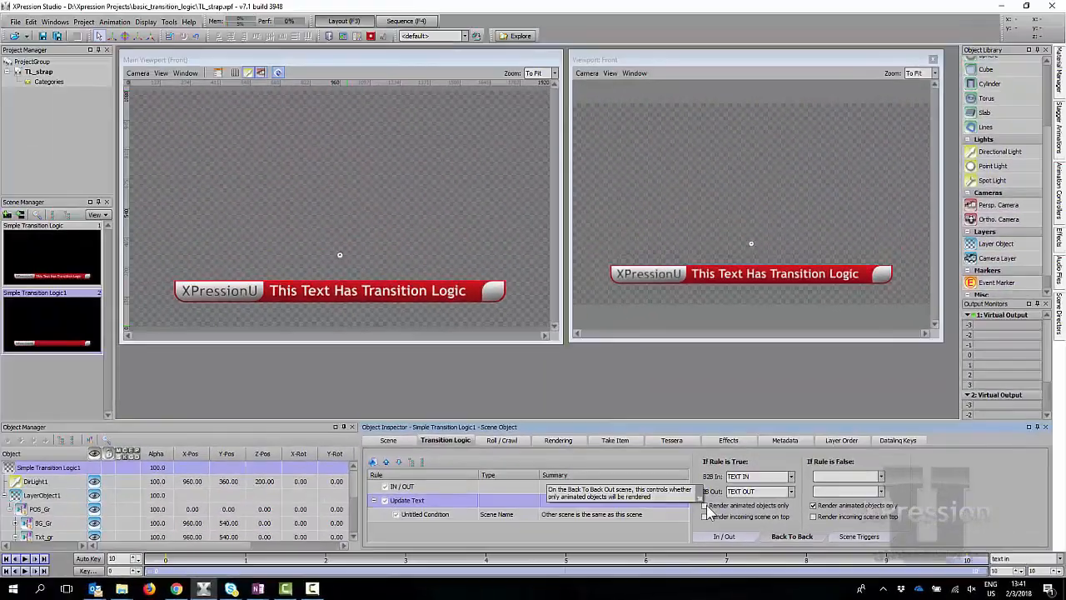
Step: Retest the text change in the sequencer by taking items 0007, 0008 and 0007 online in turn, and close the virtual output
left_click(405, 22)
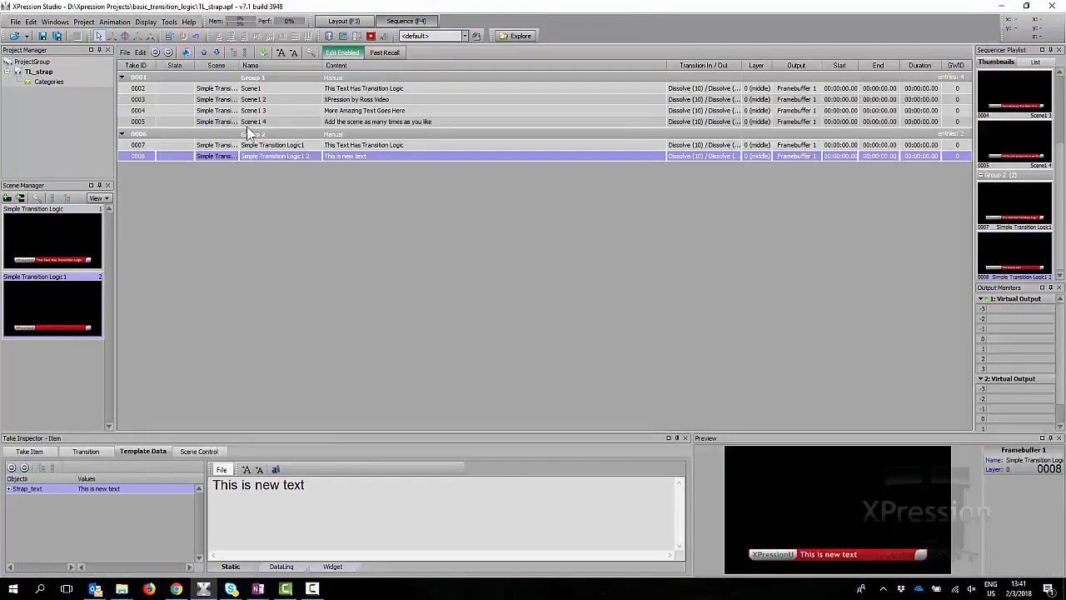
double_click(175, 149)
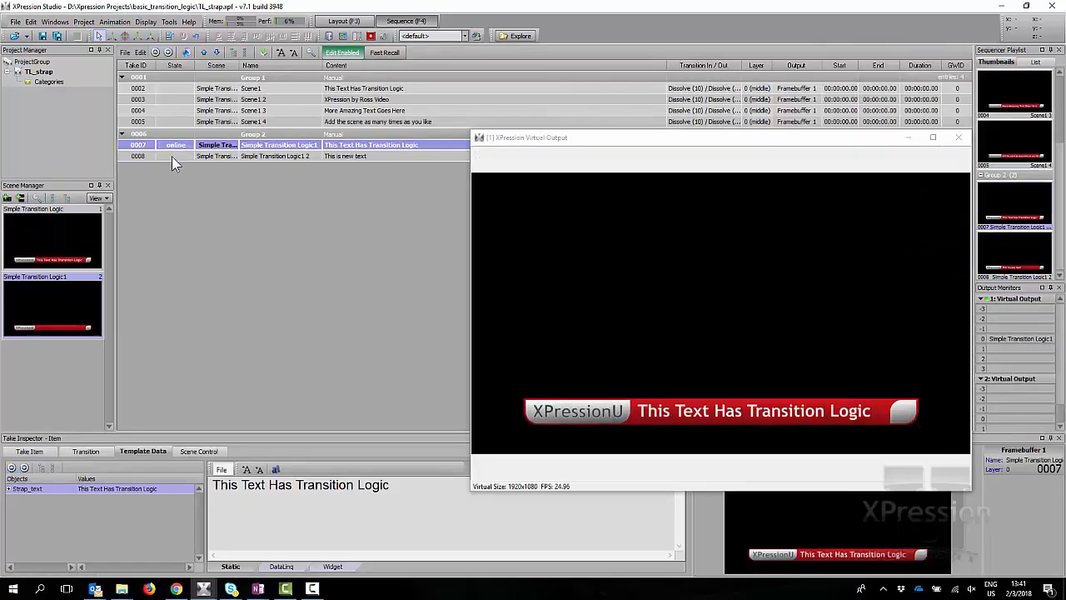
double_click(172, 156)
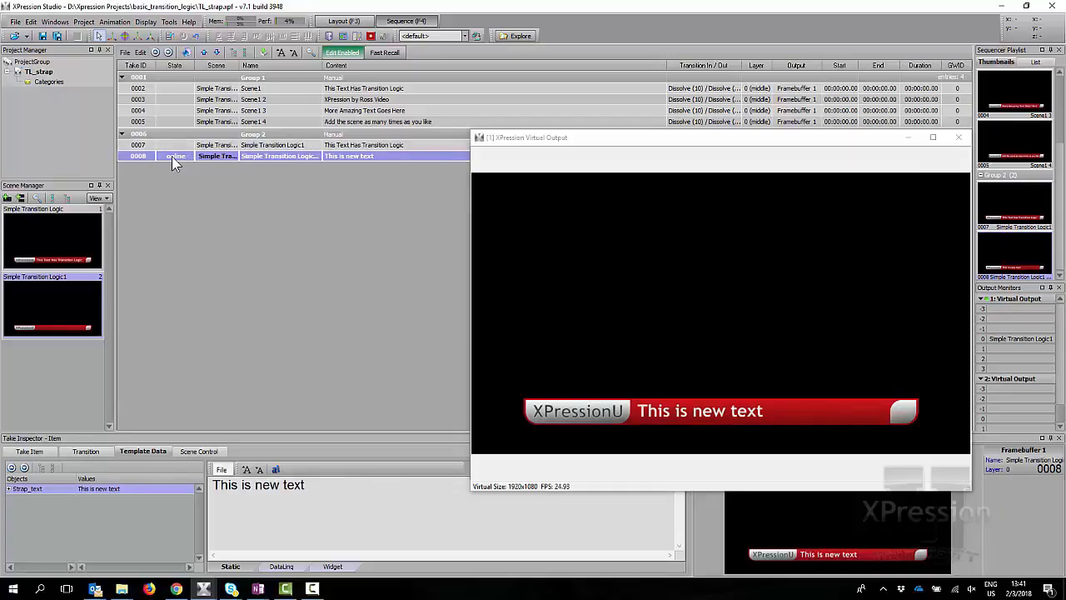
double_click(173, 146)
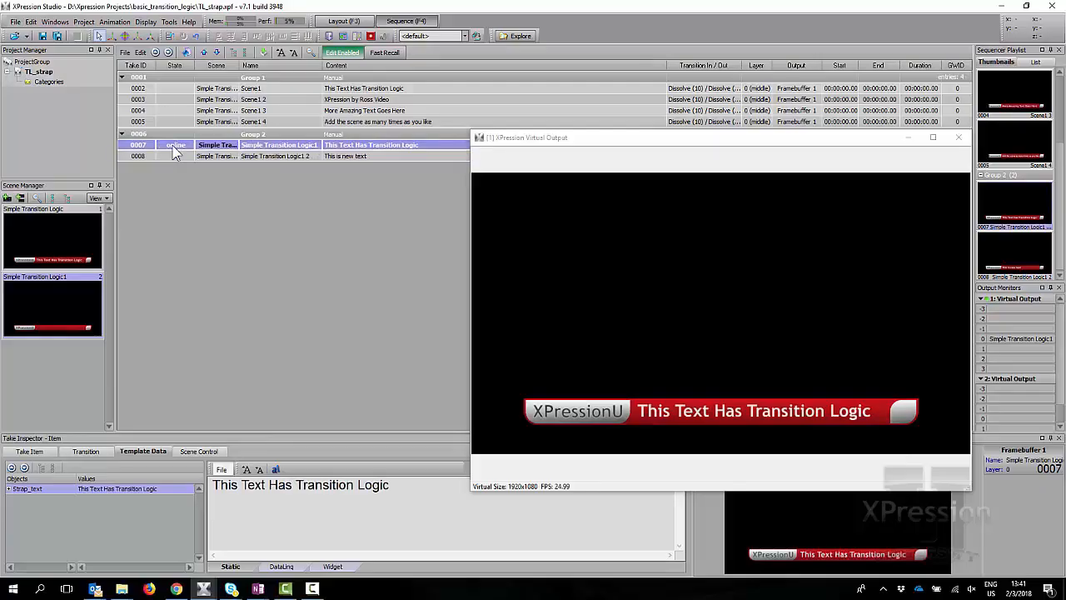
double_click(173, 146)
left_click(952, 139)
Step: Back in the scene layout, re-enable Render animated objects only for the Update Text rule's true back-to-back case
left_click(342, 20)
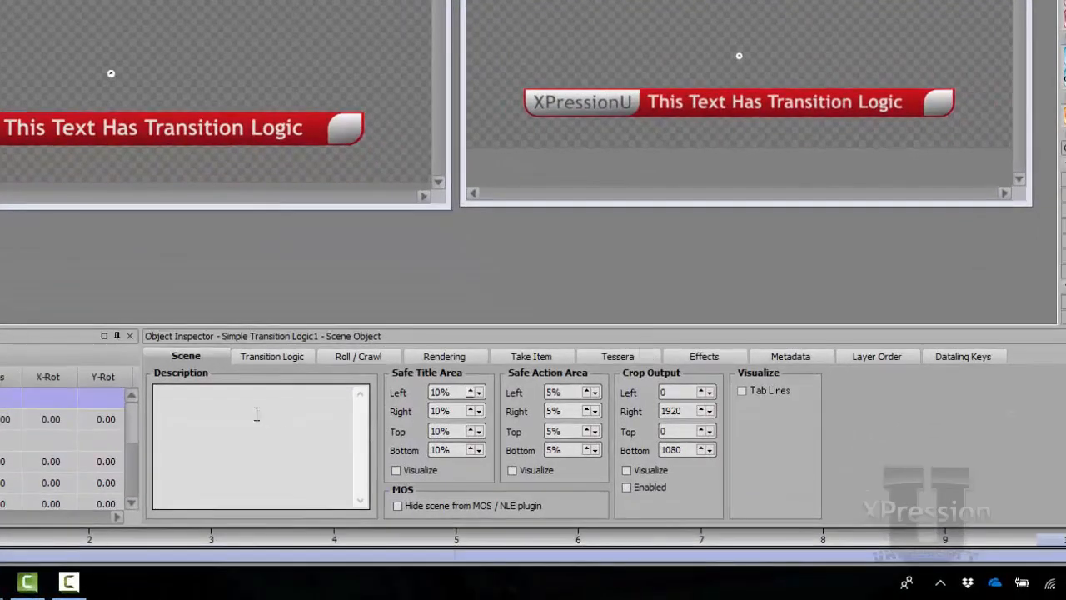
left_click(249, 356)
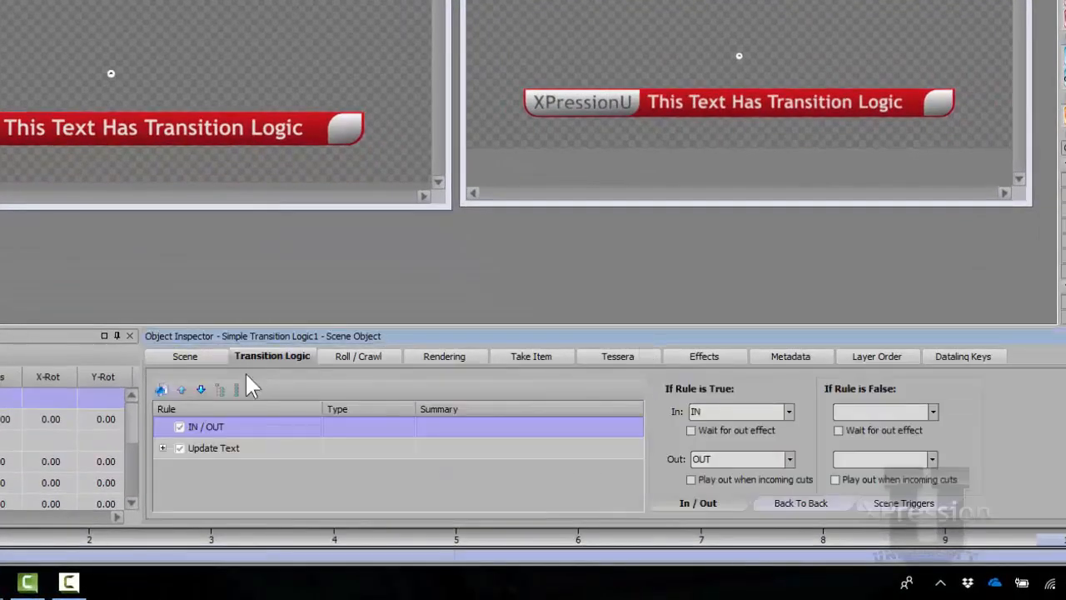
left_click(210, 450)
left_click(795, 504)
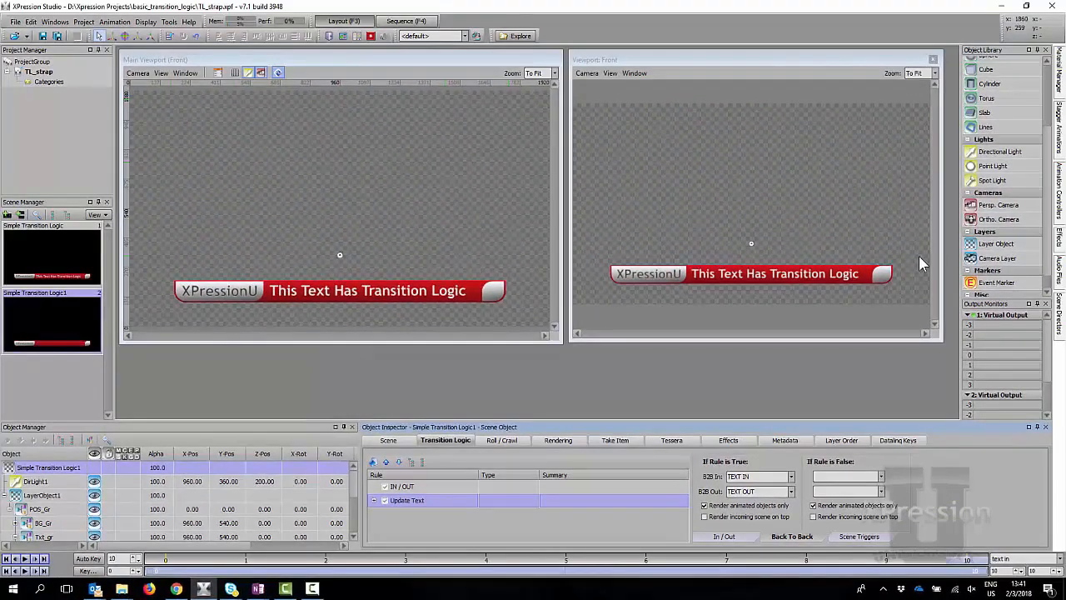
Step: Open the TEXT OUT scene director and select its text out animation clip on Track1
left_click(1058, 323)
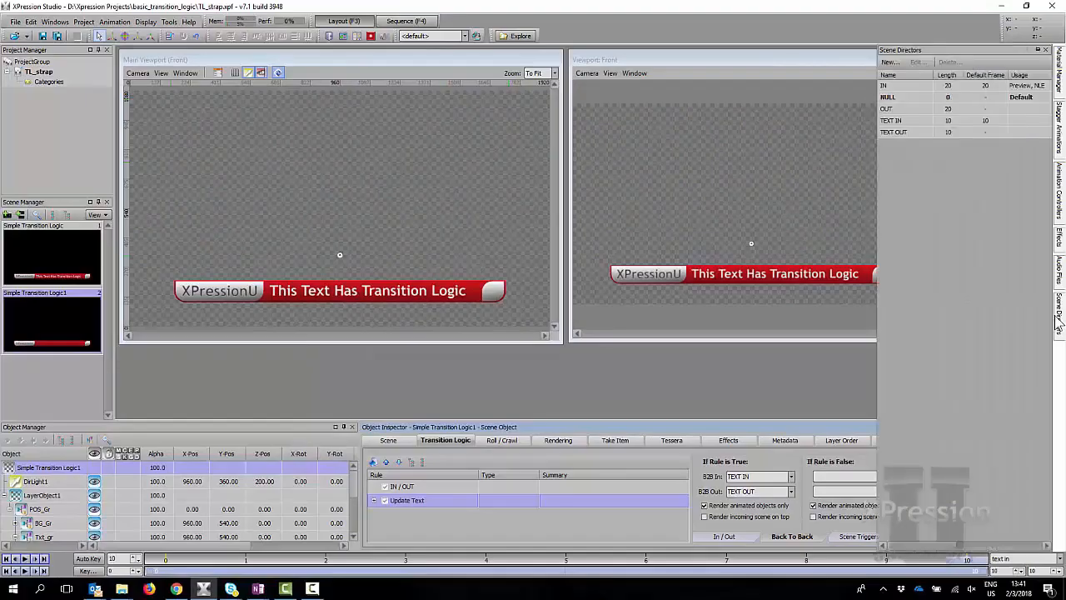
double_click(906, 132)
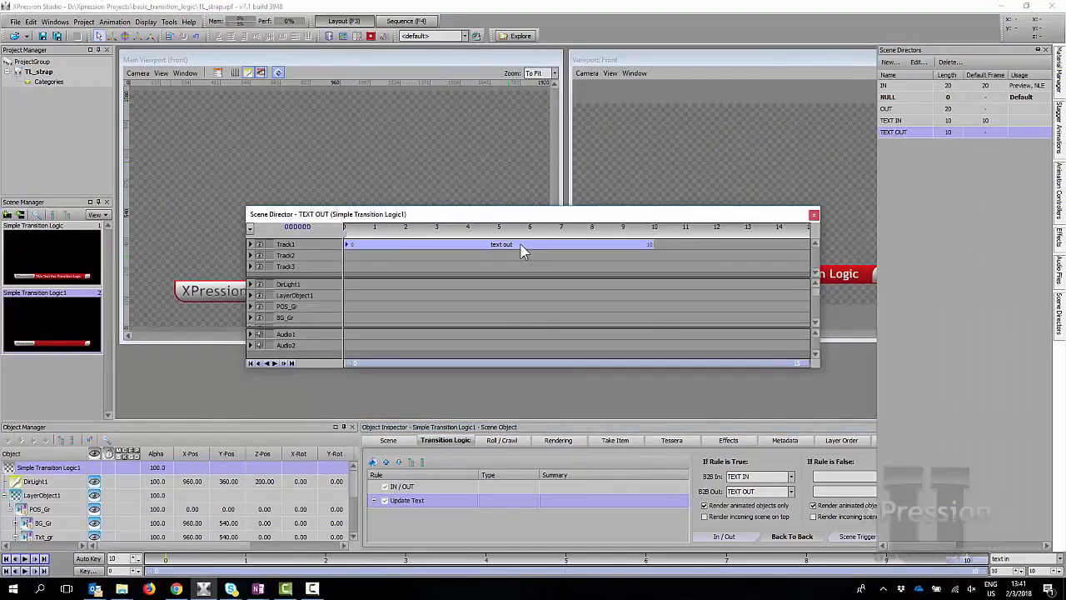
left_click_drag(478, 214, 425, 92)
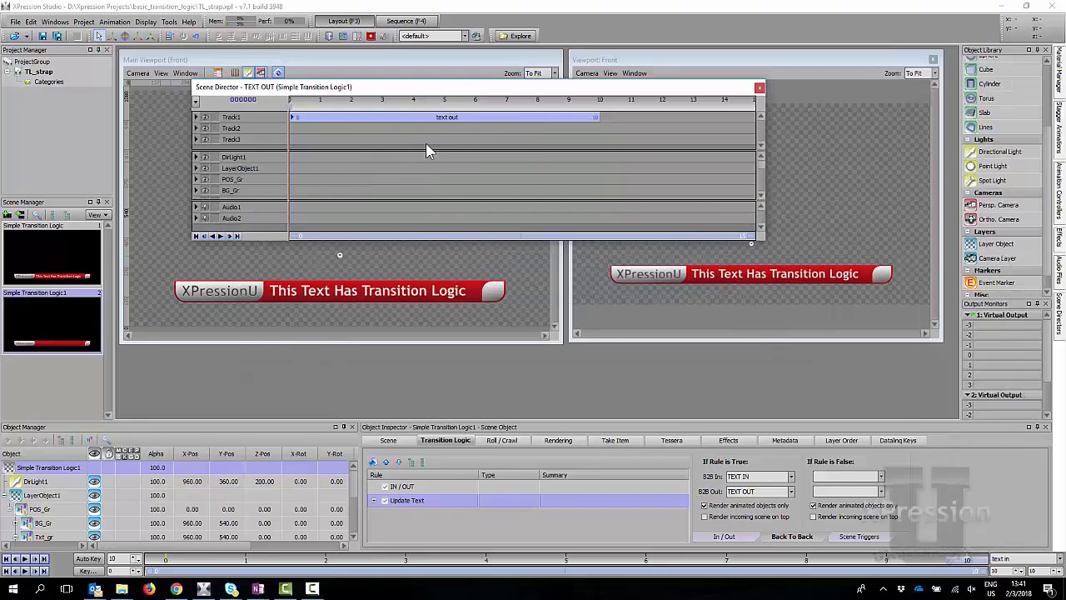
left_click(422, 118)
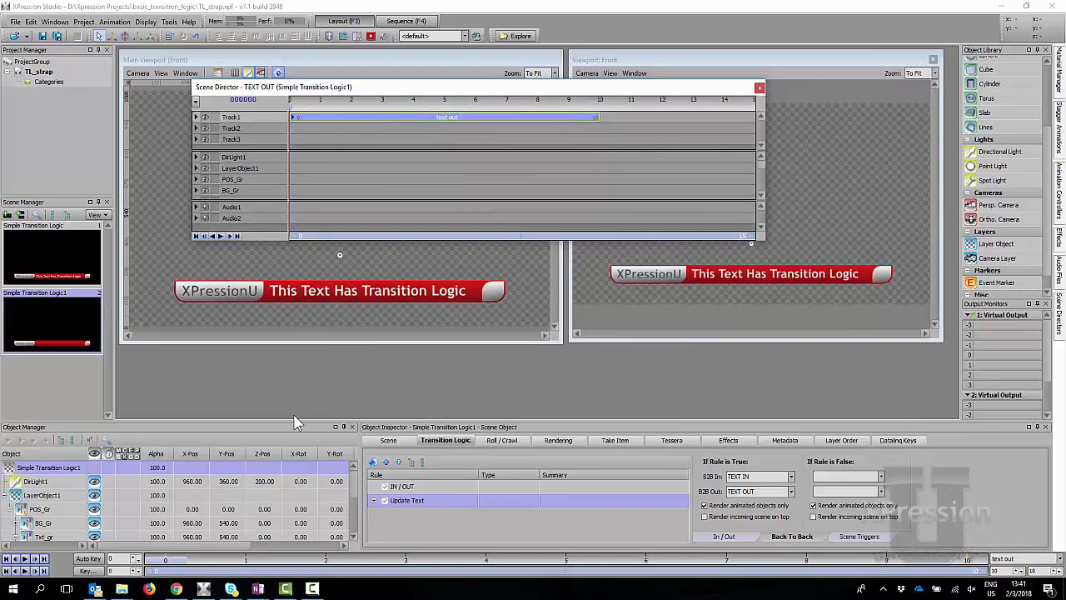
Step: Set a Position Y keyframe at frame 0 for the Mask1 quad in the text out animation
left_click(314, 263)
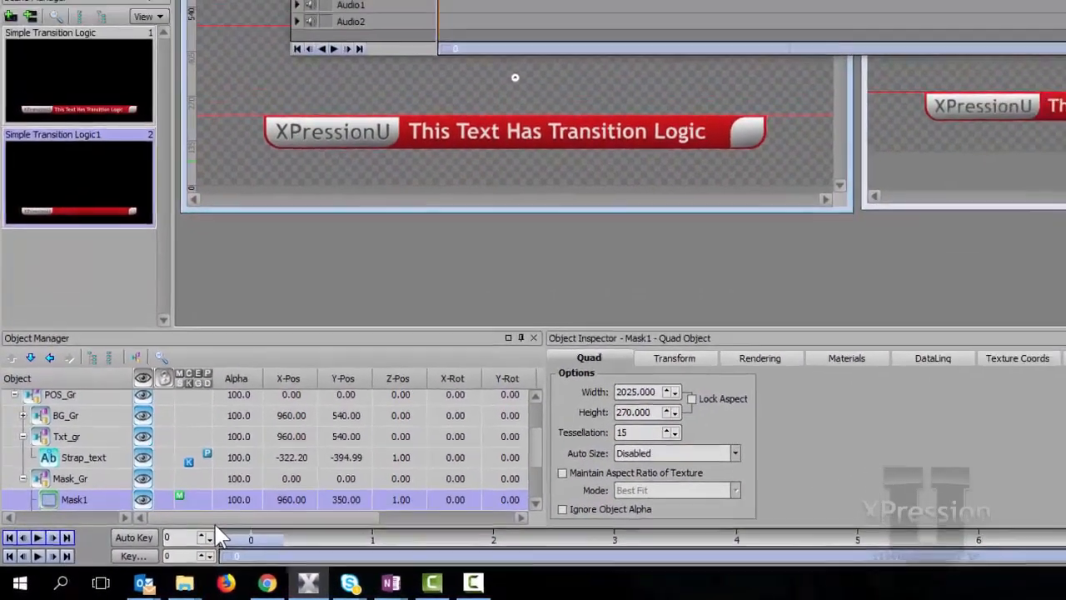
key("k")
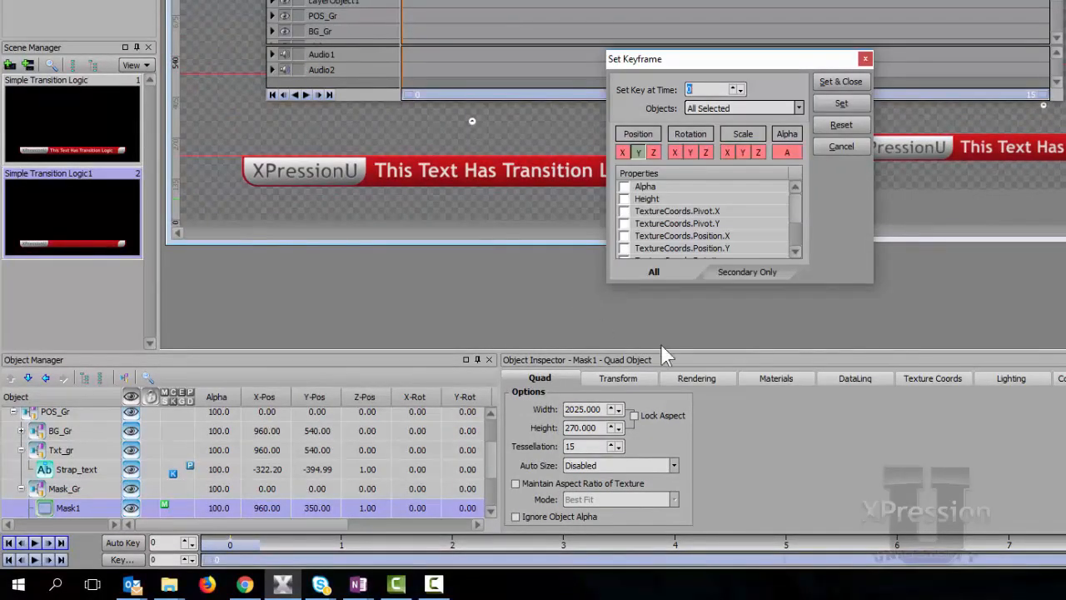
left_click(839, 81)
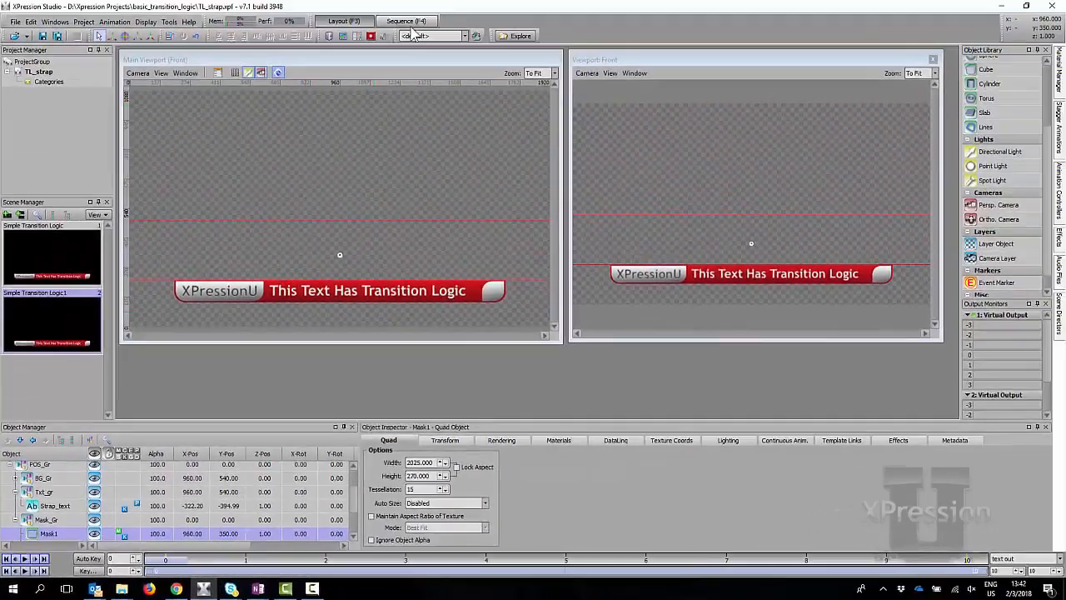
Step: Retest the text change in the sequencer by taking items 0007 and 0008 online alternately, and take 0007 offline
left_click(410, 26)
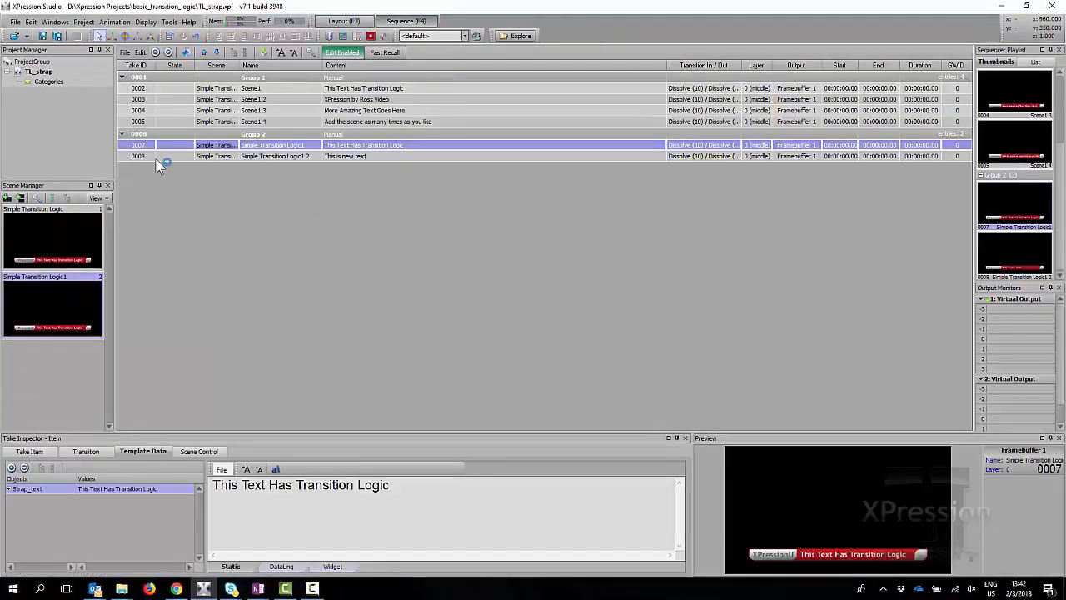
double_click(182, 145)
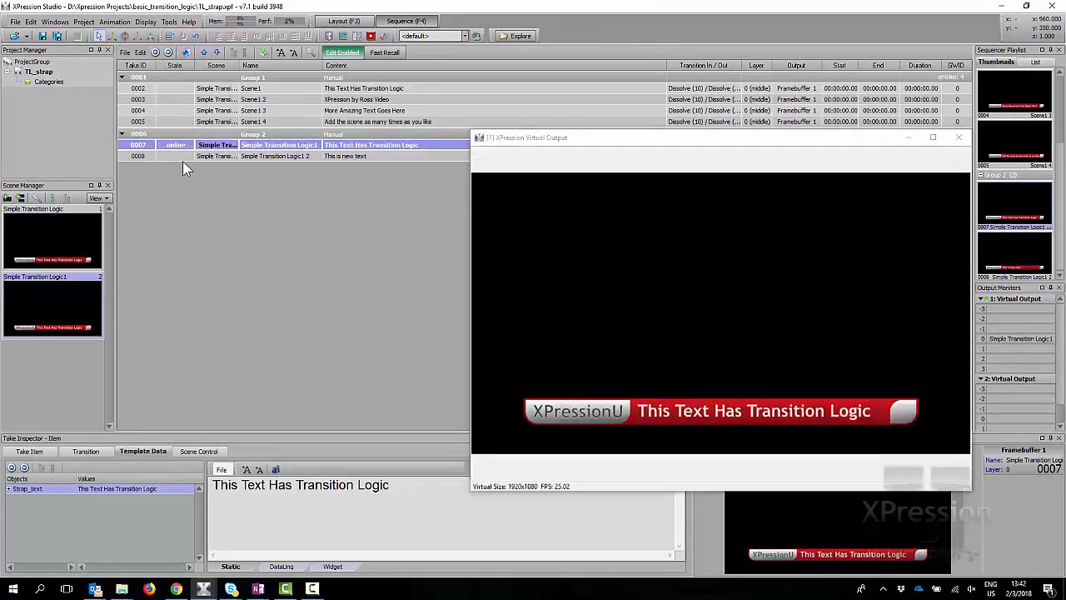
double_click(173, 158)
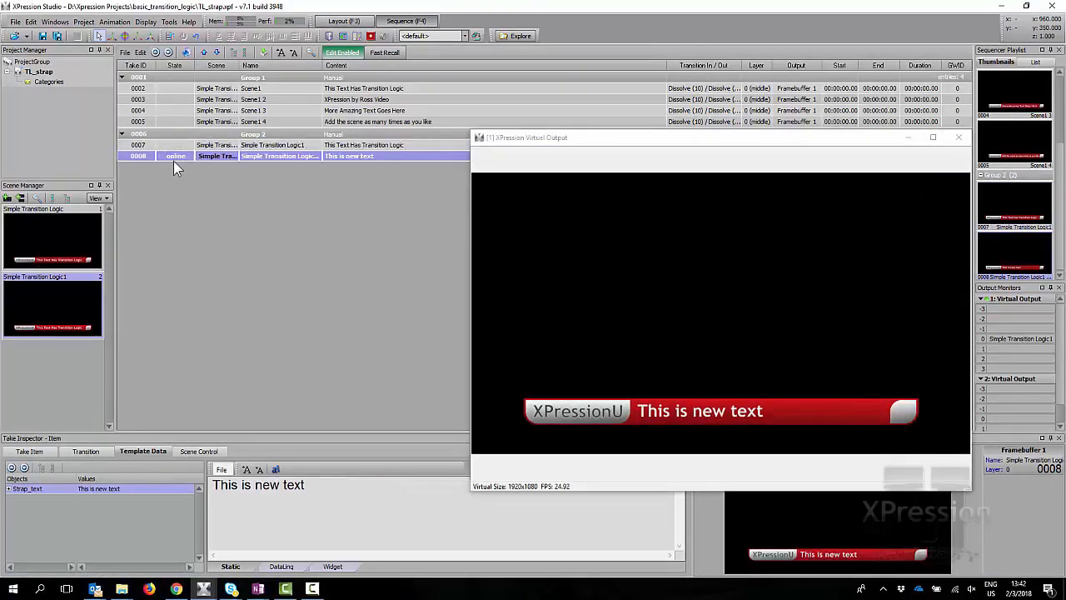
double_click(173, 147)
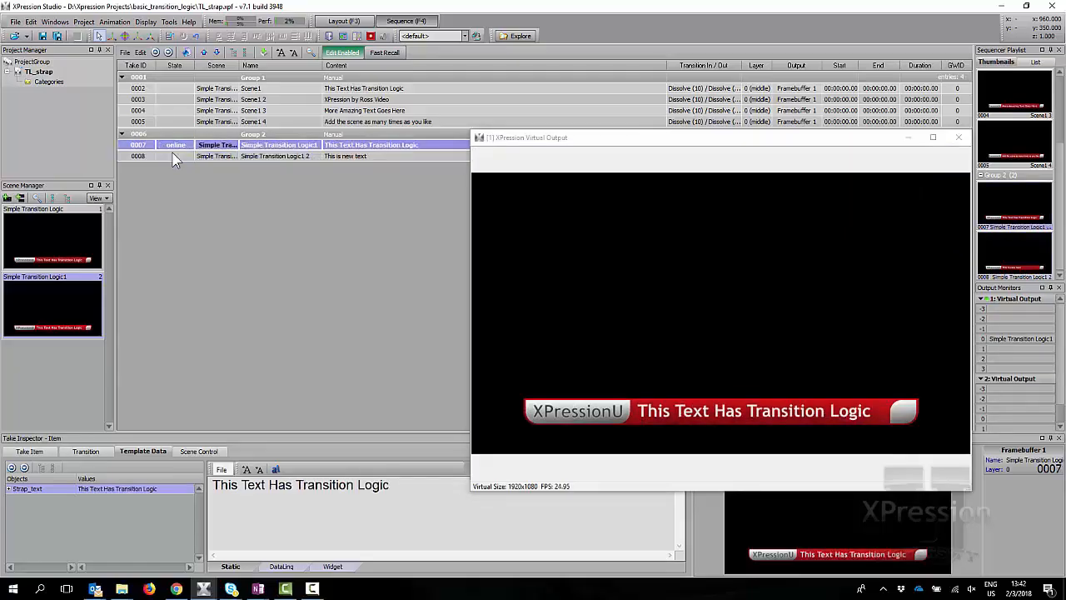
double_click(173, 159)
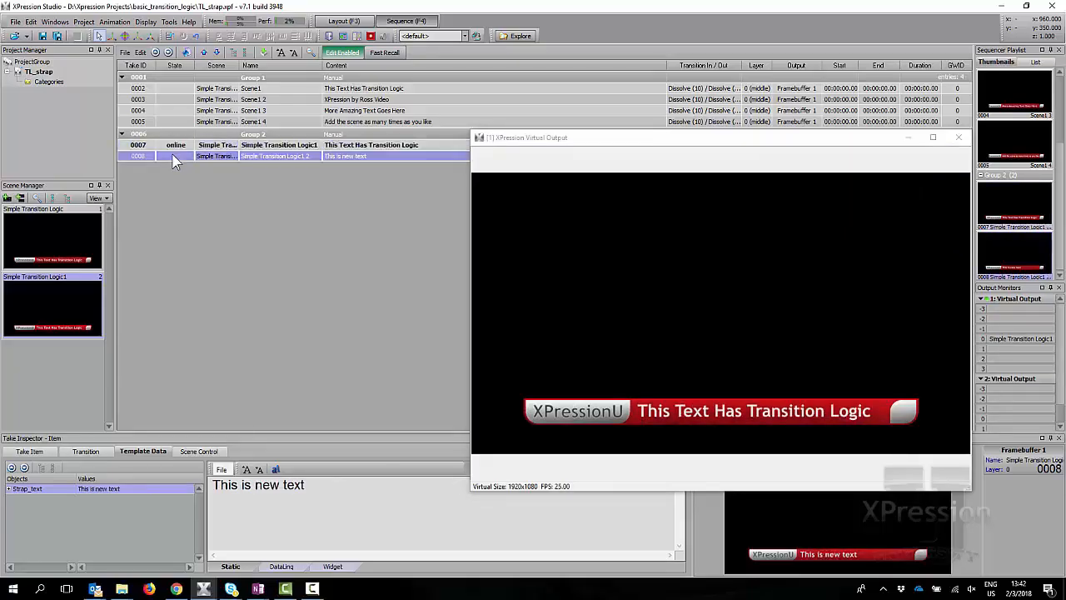
double_click(174, 147)
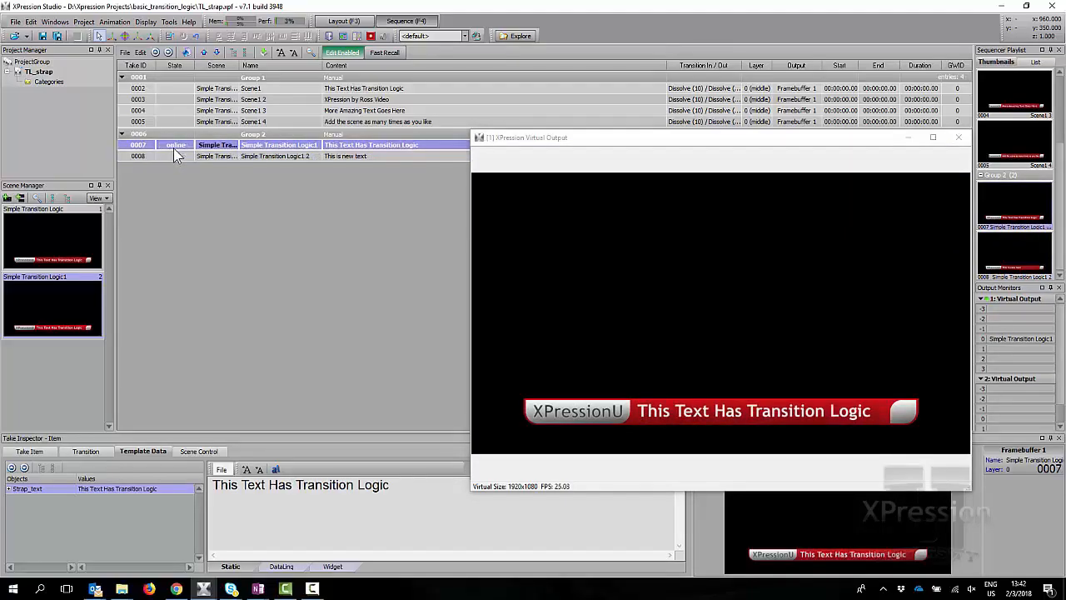
right_click(174, 146)
left_click(199, 170)
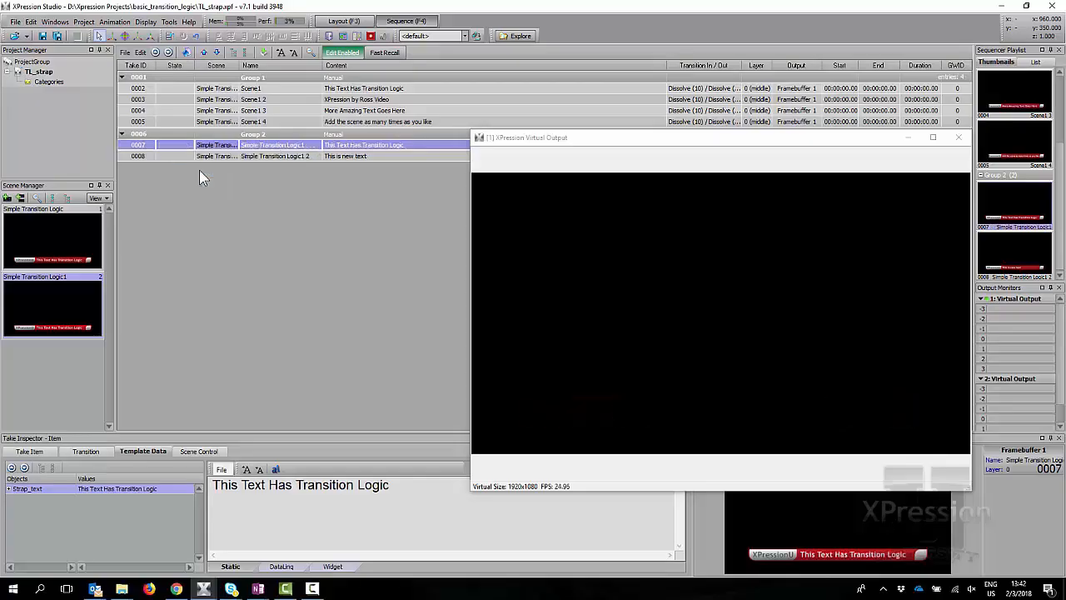